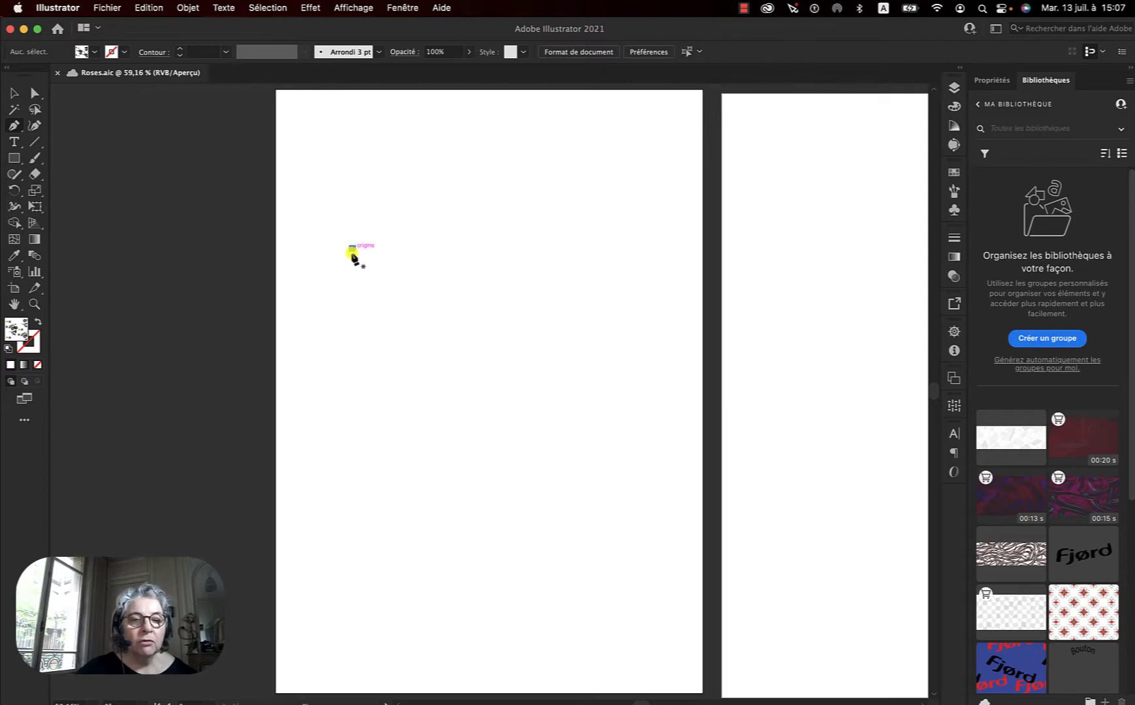
# Draw an open S-shaped path with three anchor points using the Pen tool on the large artboard
pyautogui.moveTo(373, 327); pyautogui.dragTo(401, 362)
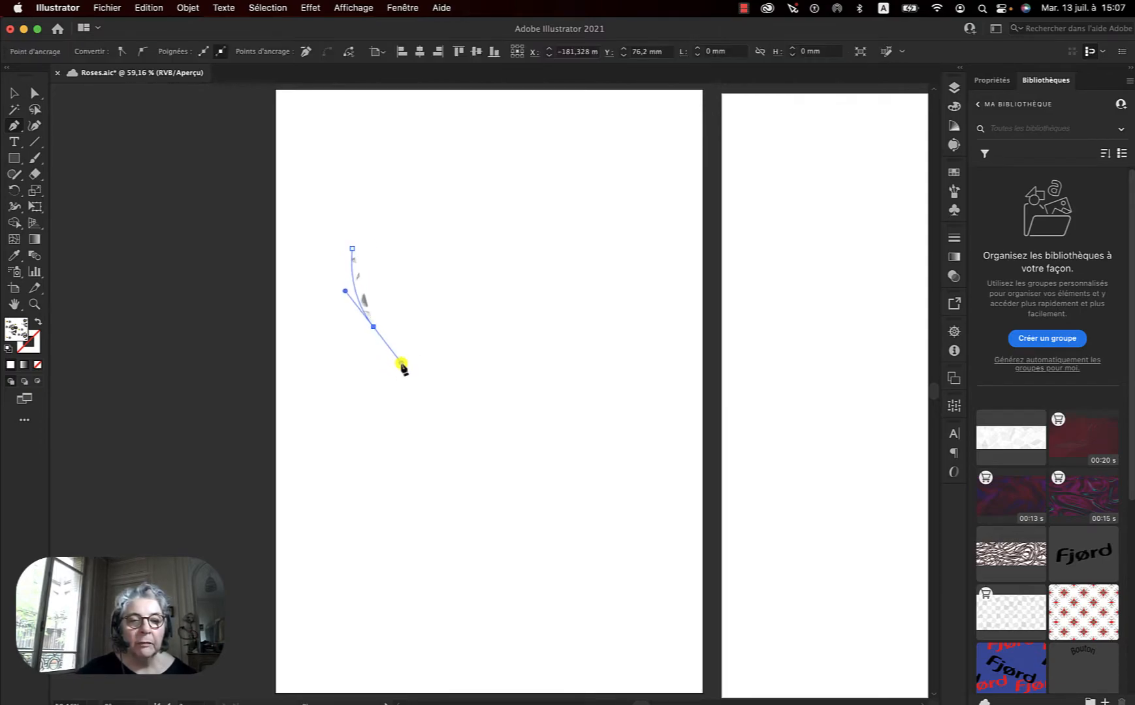
pyautogui.moveTo(498, 395); pyautogui.dragTo(517, 423)
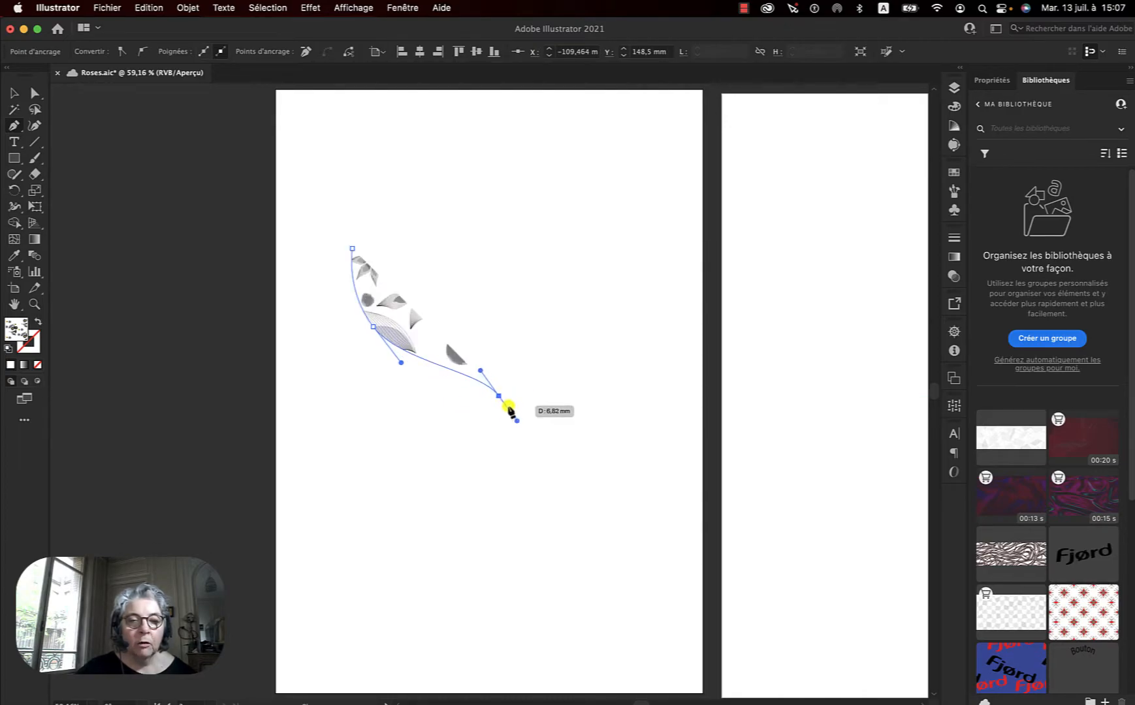
pyautogui.click(499, 397)
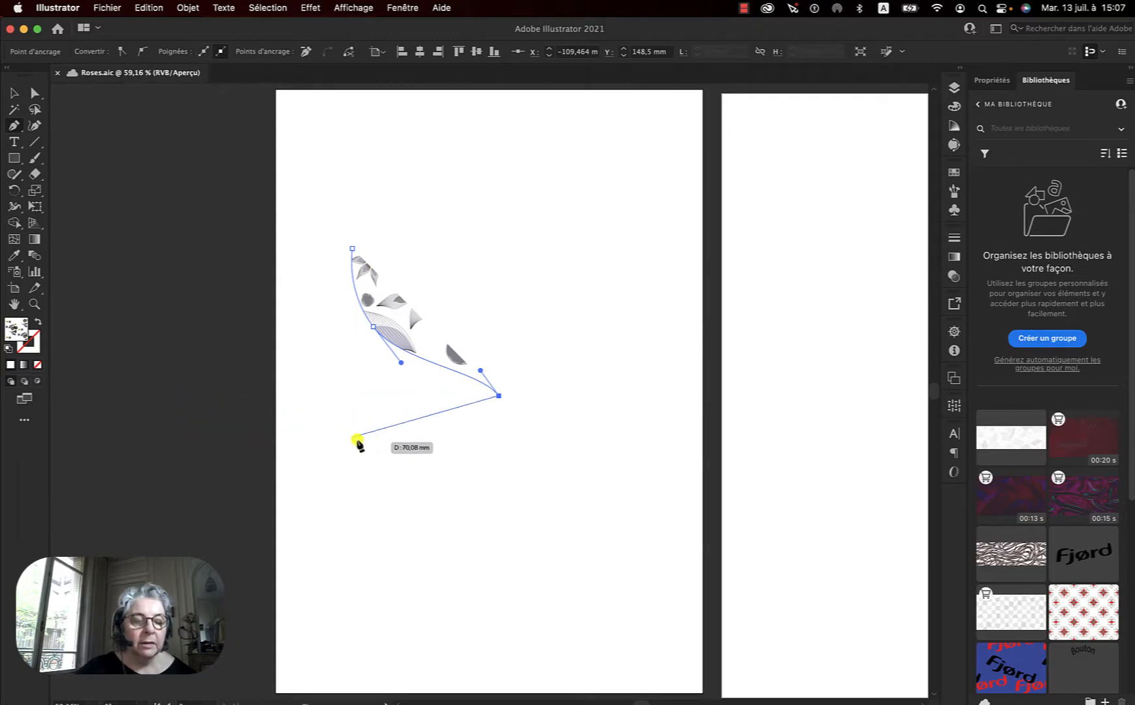
pyautogui.press('Escape')
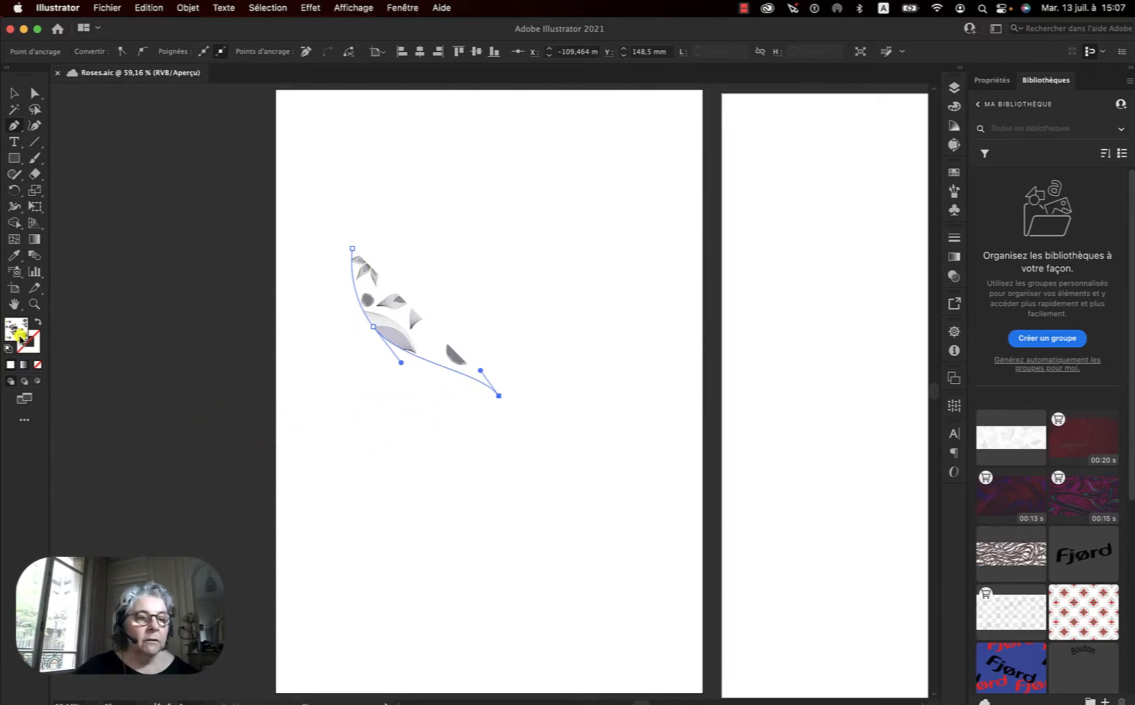
# Give the curved path the default black stroke and no fill, leaving the stroke colour active
pyautogui.click(9, 348)
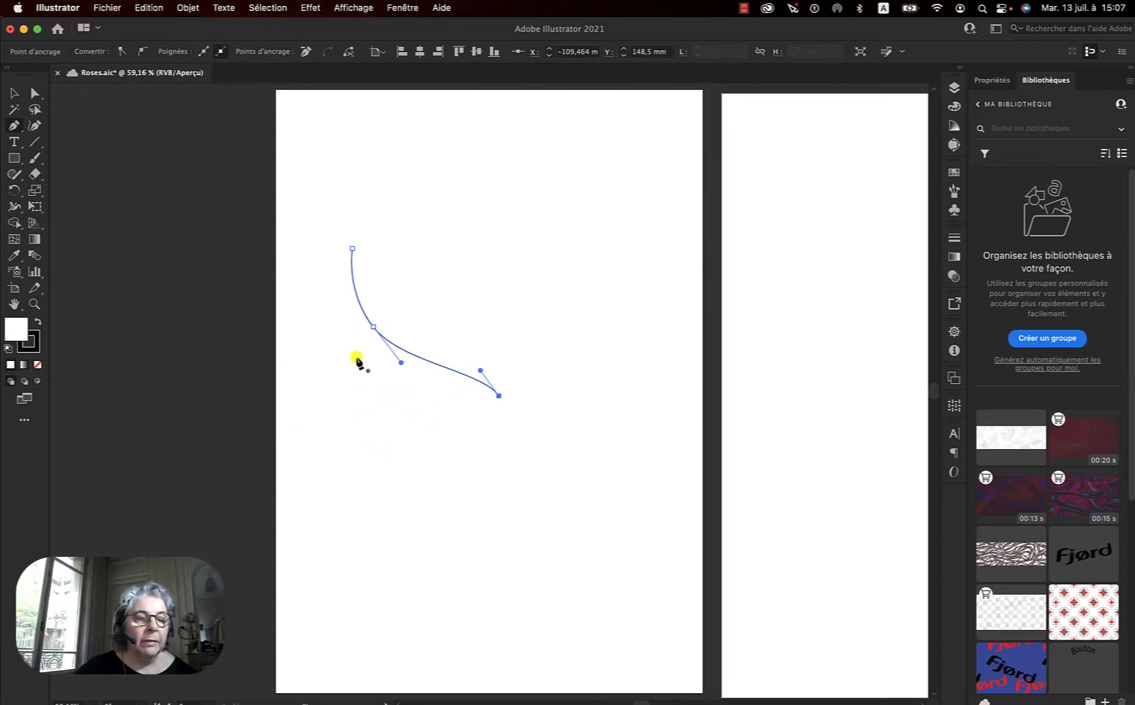
pyautogui.click(37, 365)
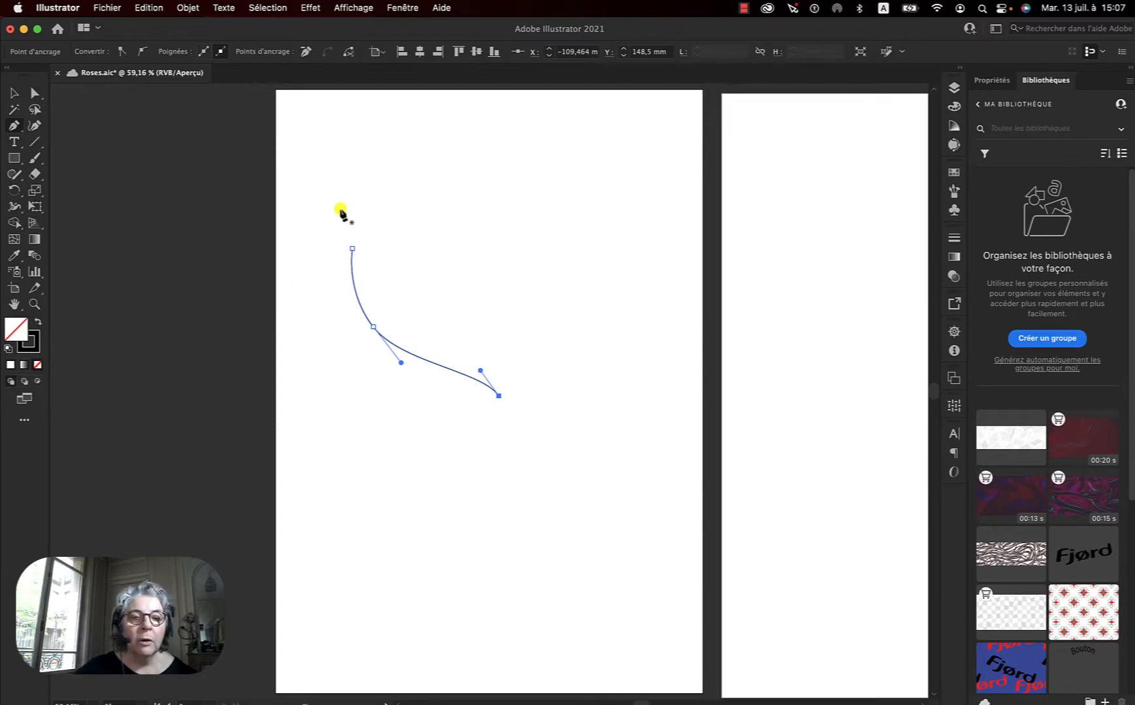
pyautogui.click(31, 344)
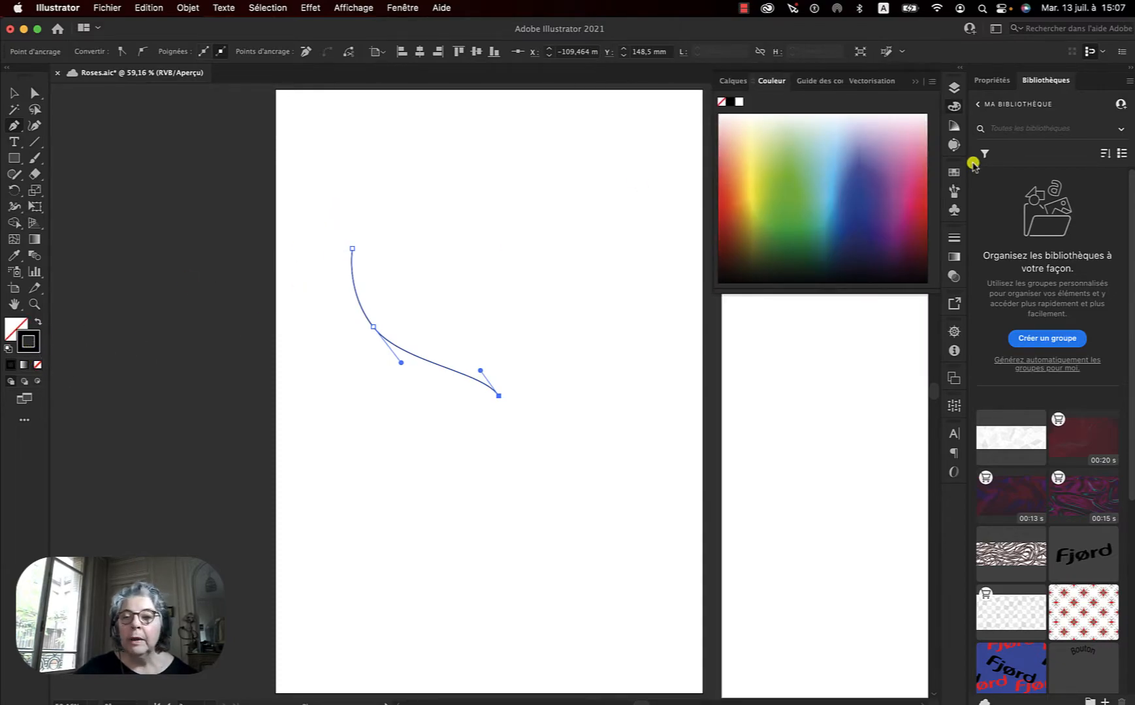
# Set the curve's stroke weight to 1 mm with round end caps
pyautogui.click(954, 237)
pyautogui.click(883, 253)
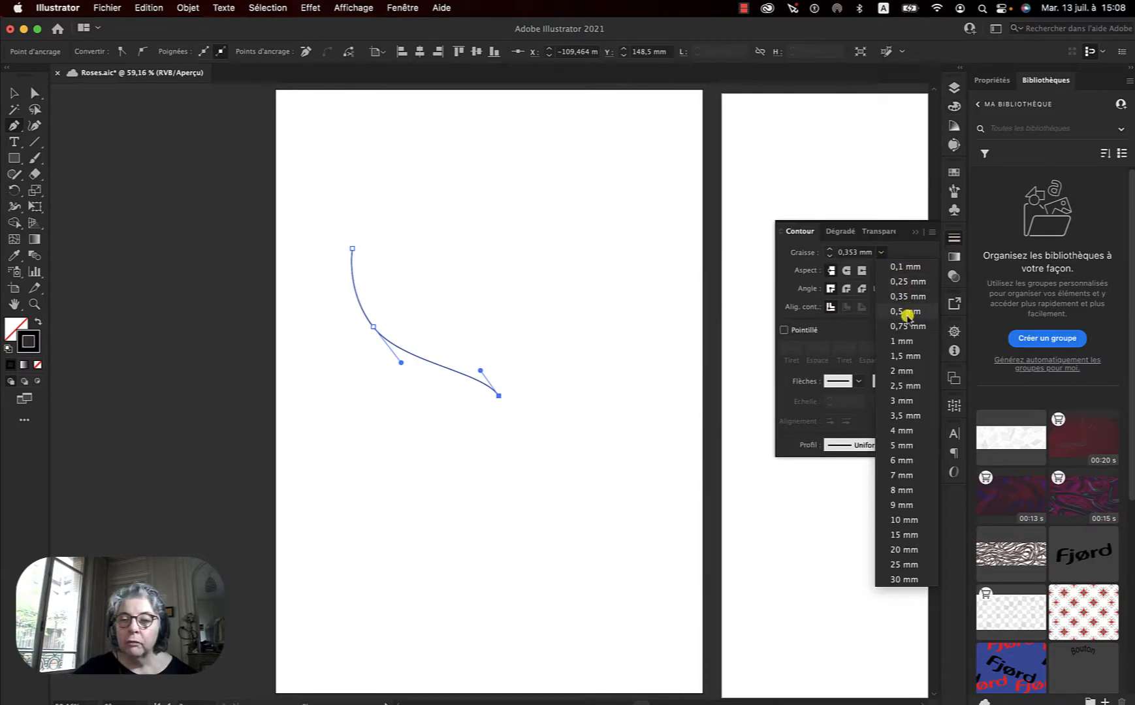
pyautogui.click(906, 341)
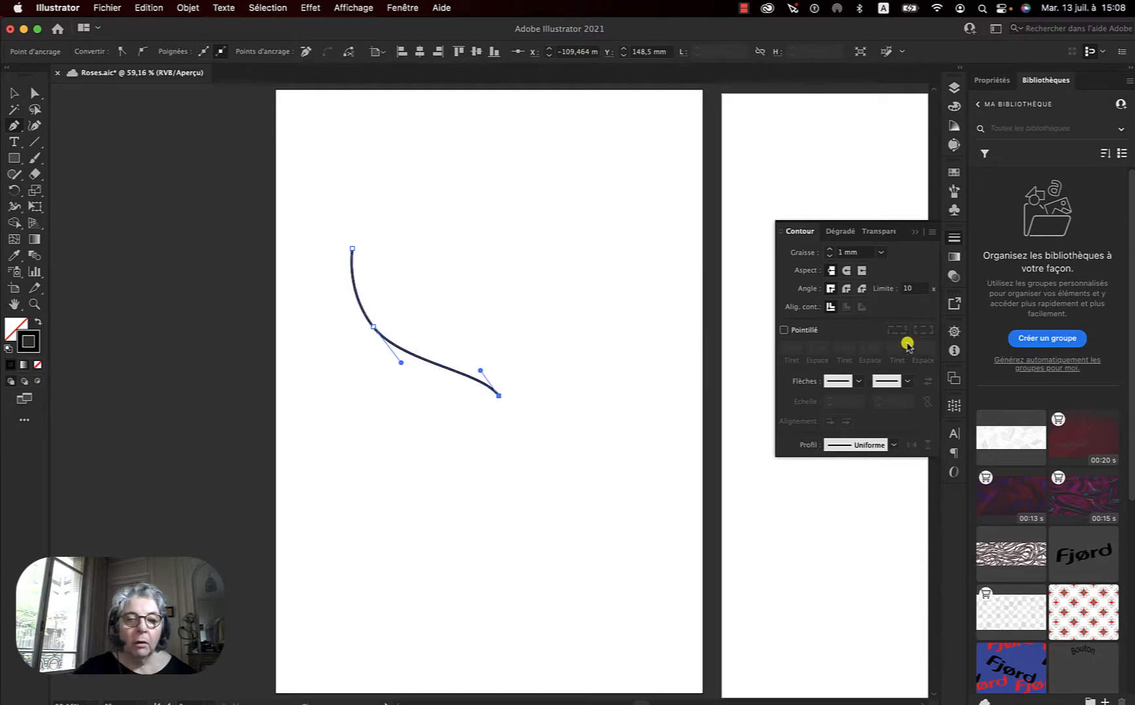
pyautogui.click(13, 92)
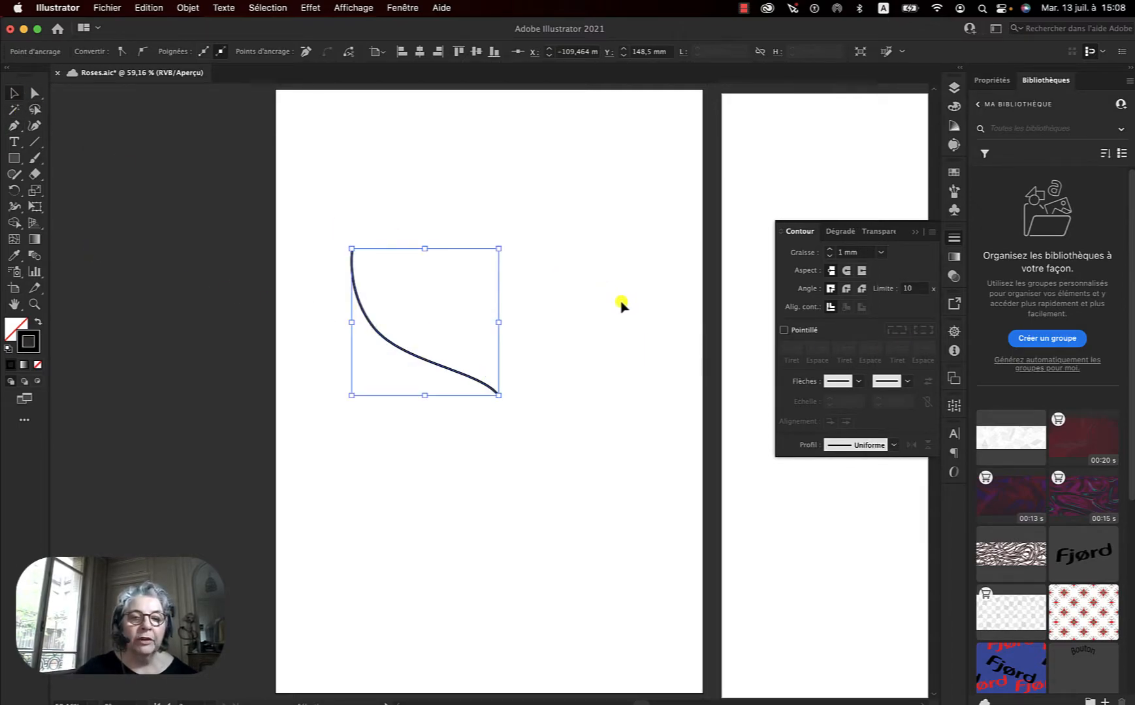
pyautogui.click(846, 272)
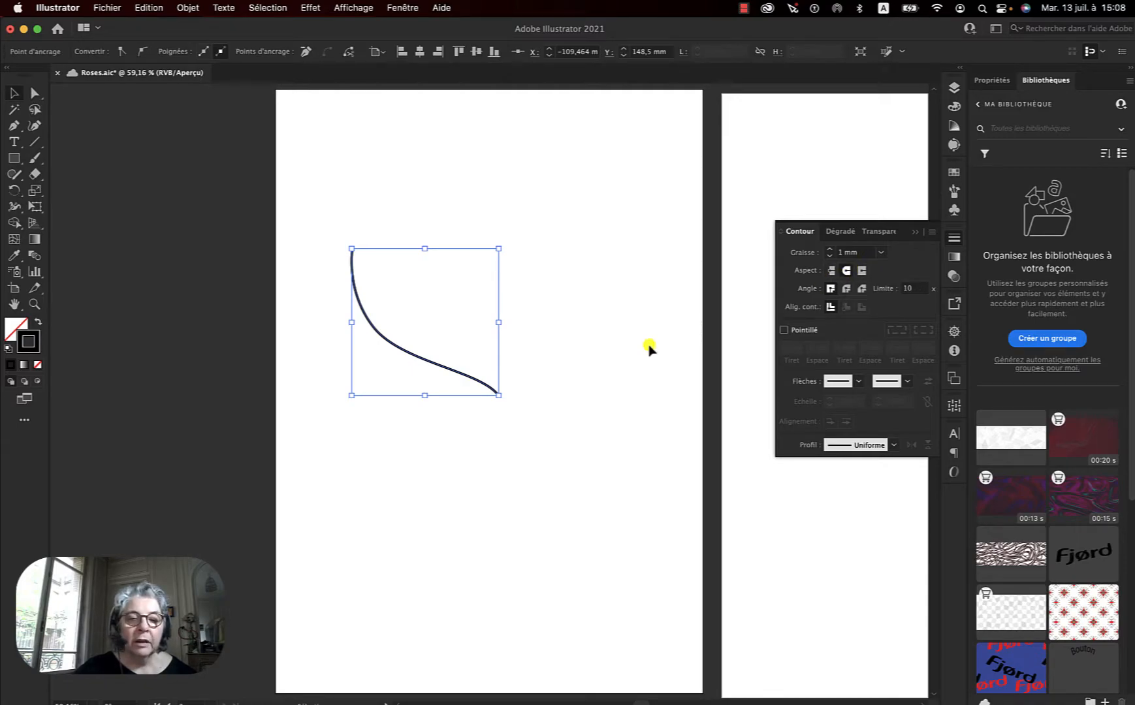
# Draw a second open curve with the Pen tool above the first, ending beside its lower tip to outline a petal
pyautogui.click(15, 126)
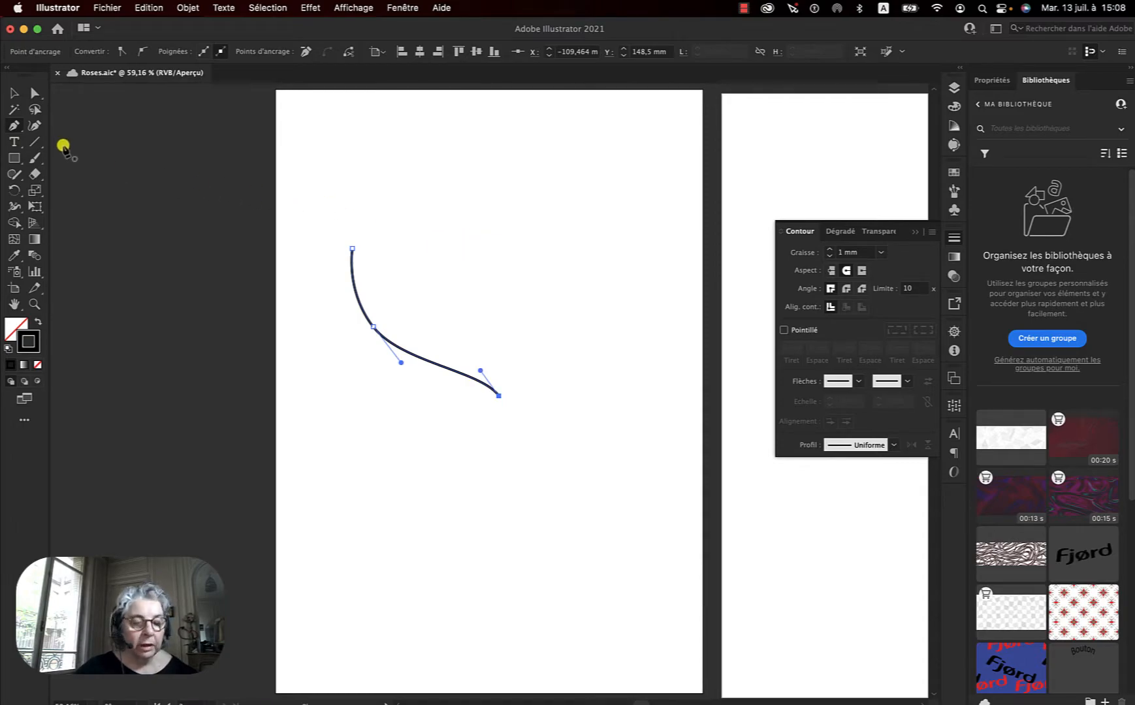
pyautogui.press('super+shift+a')
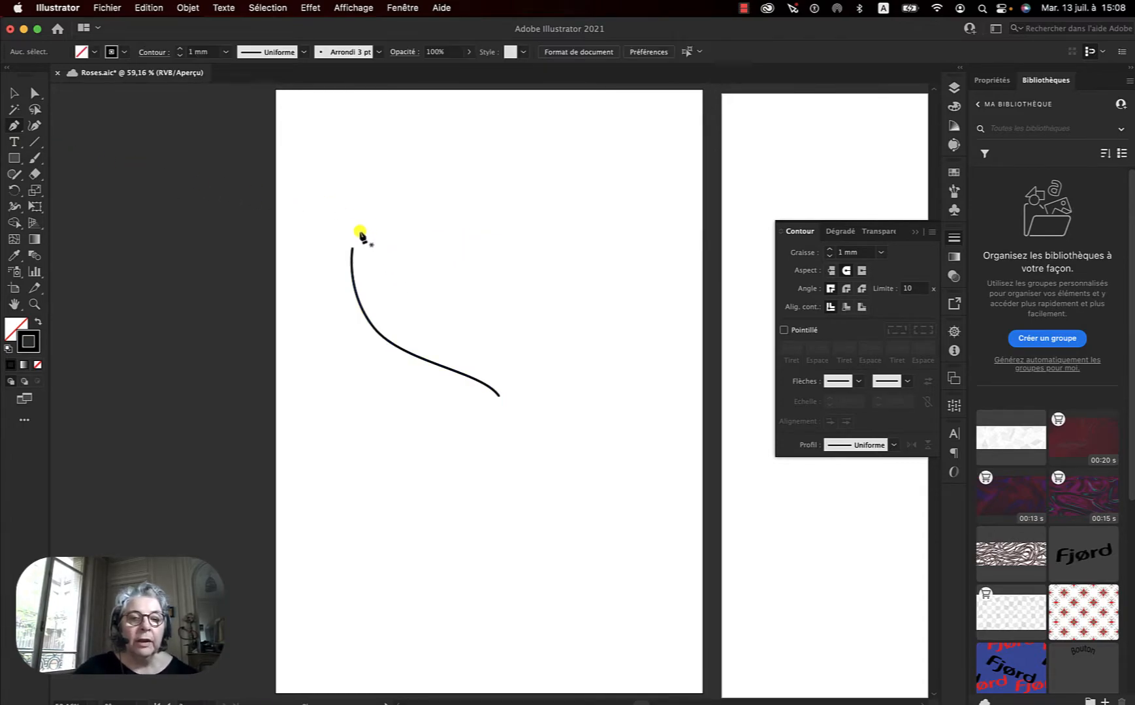
pyautogui.click(346, 212)
pyautogui.moveTo(368, 243); pyautogui.dragTo(390, 250)
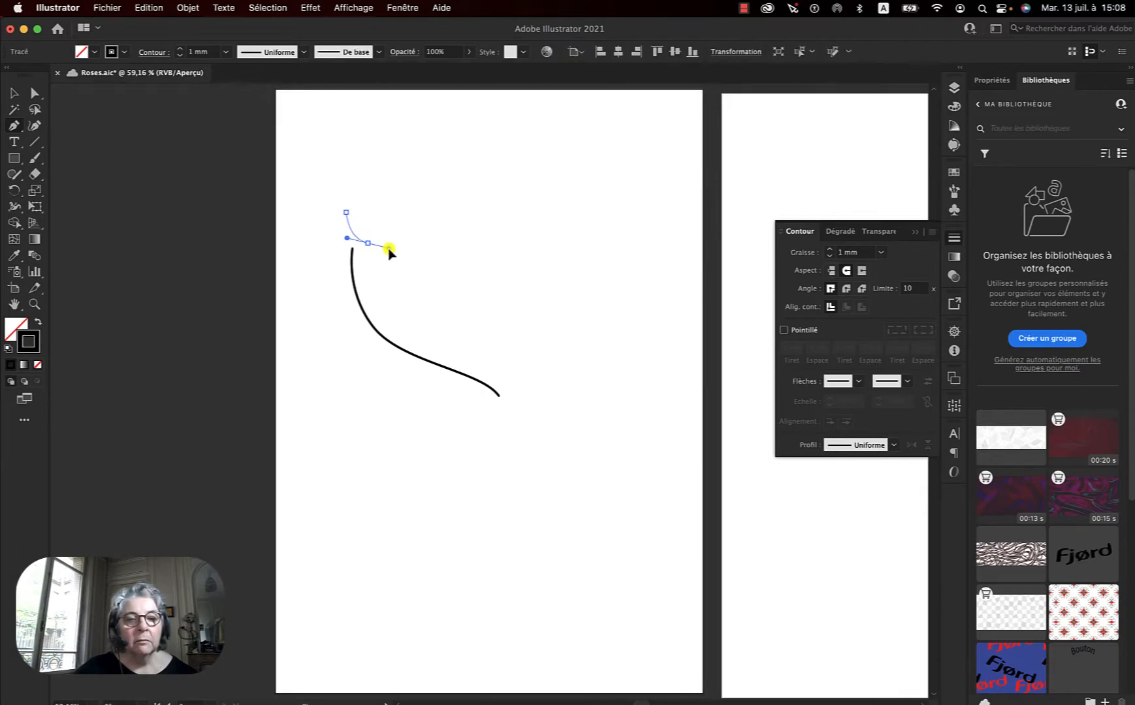
pyautogui.moveTo(470, 270); pyautogui.dragTo(492, 294)
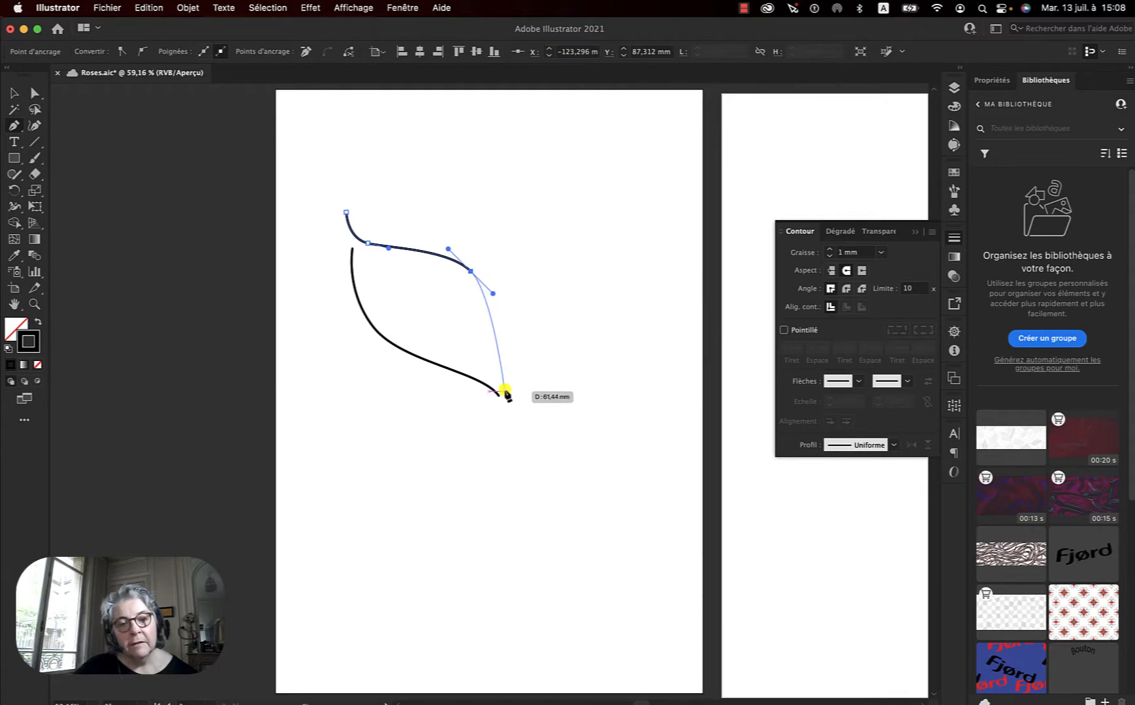
pyautogui.click(504, 391)
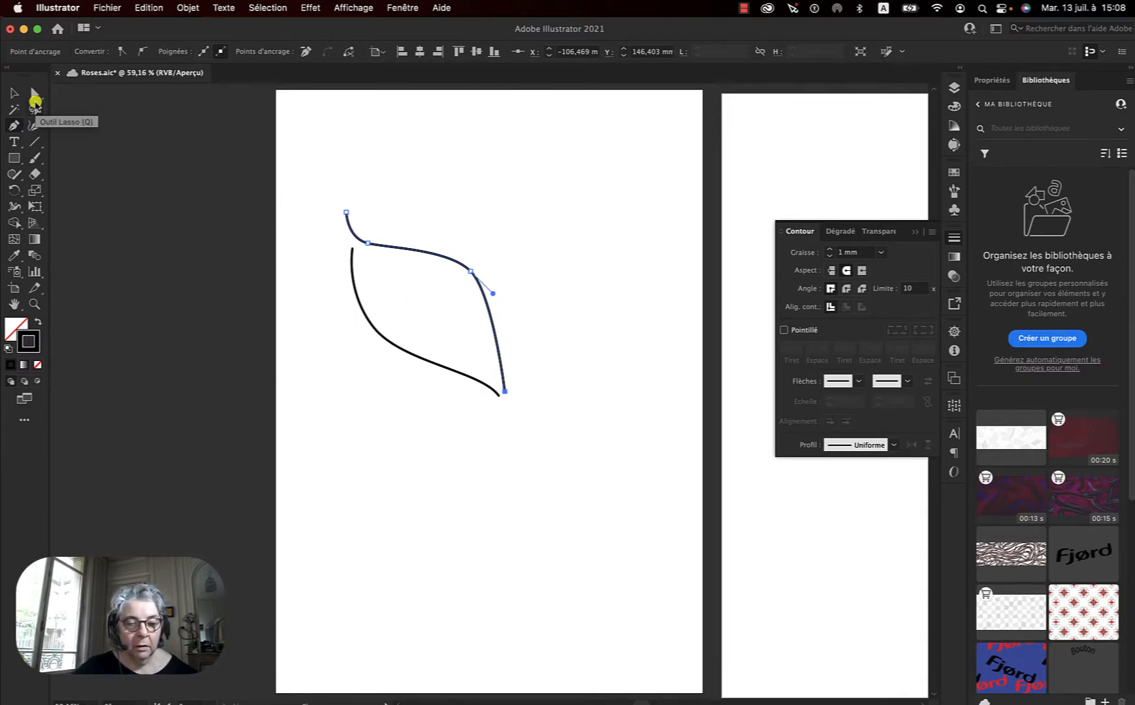
# Refine the upper curve by lengthening its right-hand direction handle and shifting its two upper-left anchor points inward
pyautogui.click(34, 95)
pyautogui.click(495, 294)
pyautogui.moveTo(496, 294); pyautogui.dragTo(509, 305)
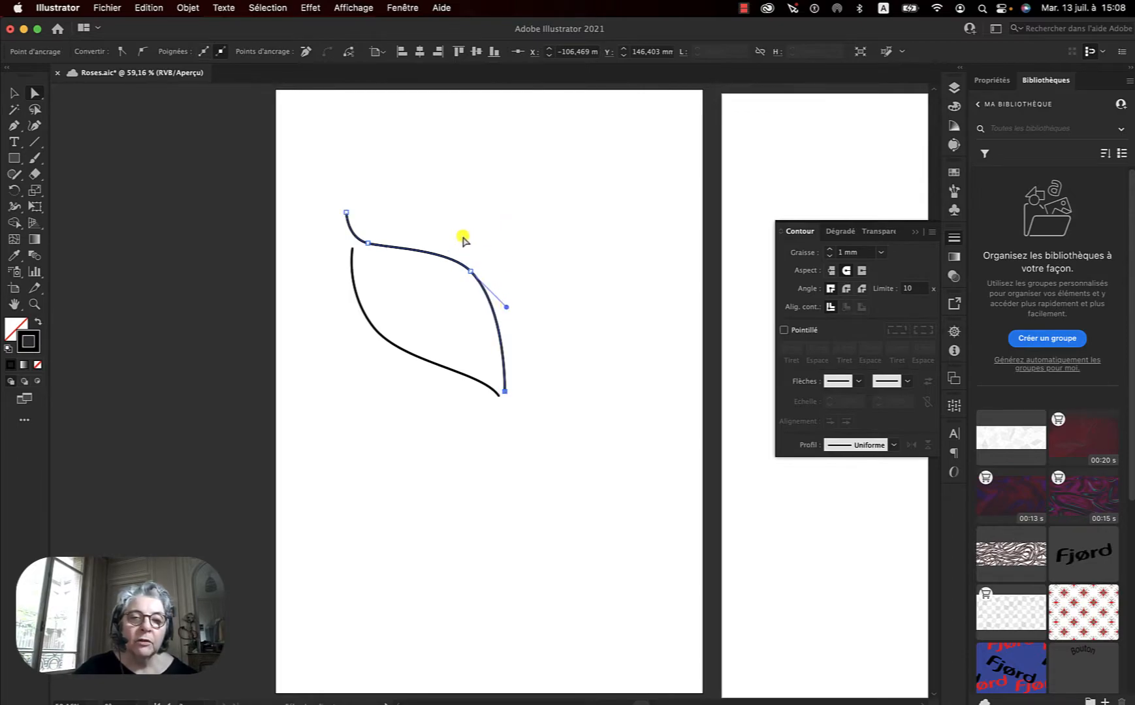
pyautogui.click(370, 244)
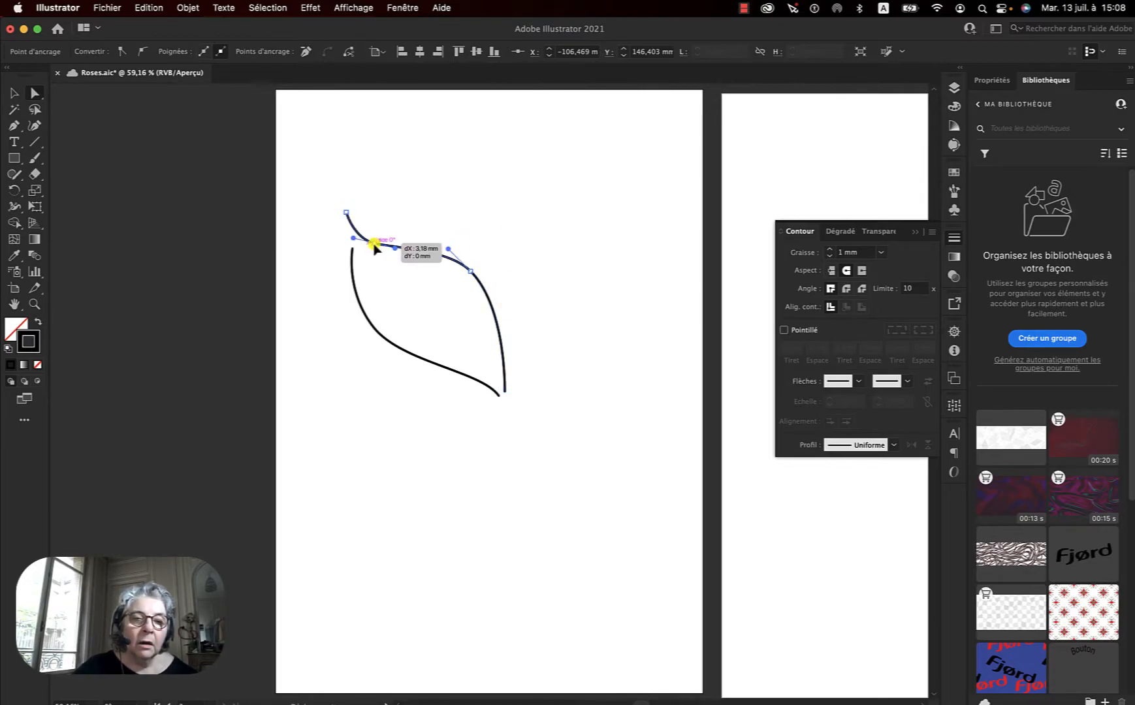
pyautogui.click(348, 219)
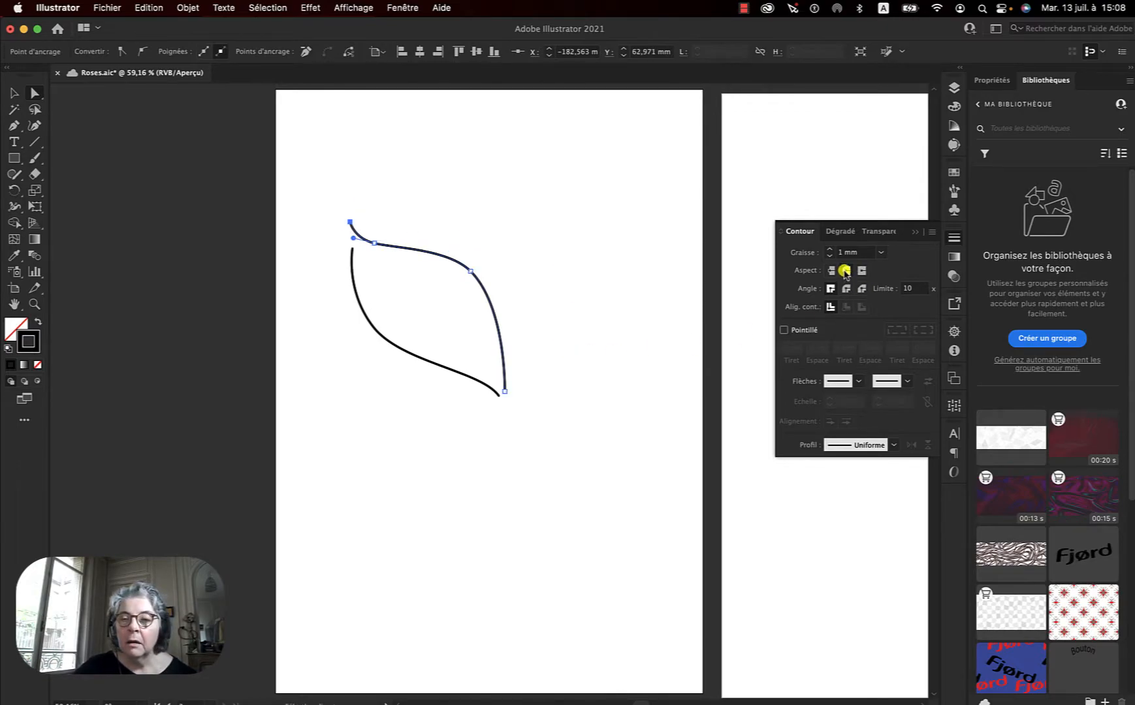
pyautogui.click(563, 350)
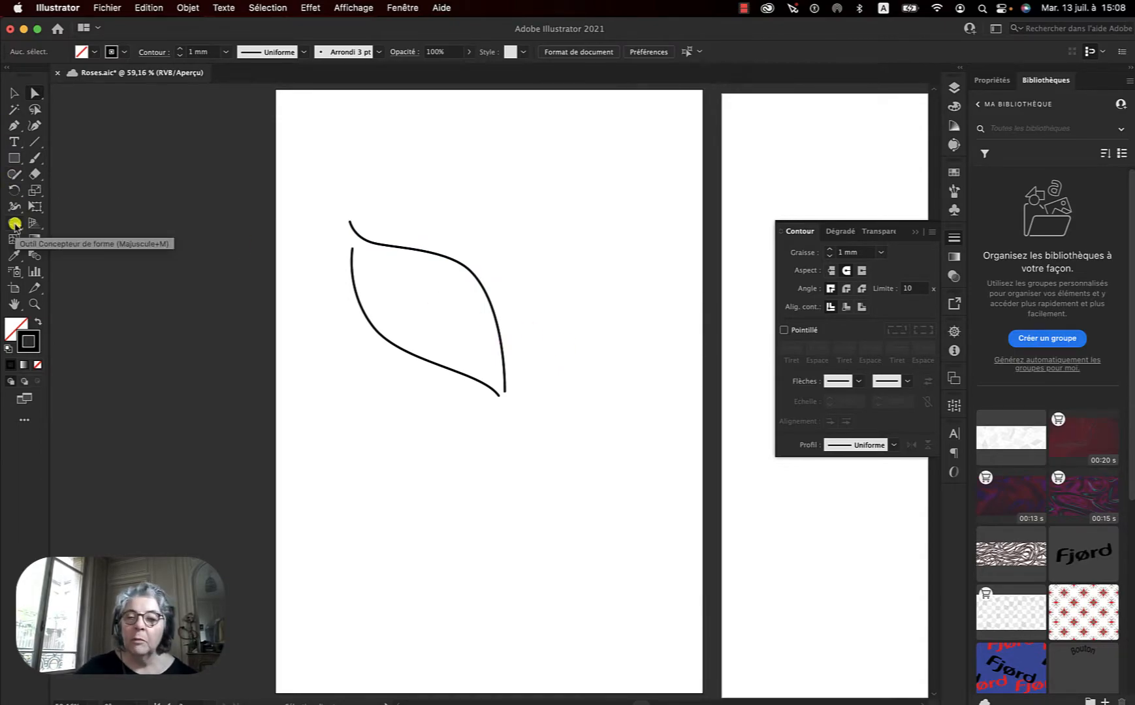
# Select both petal curves and blend them together with the Blend tool
pyautogui.click(915, 232)
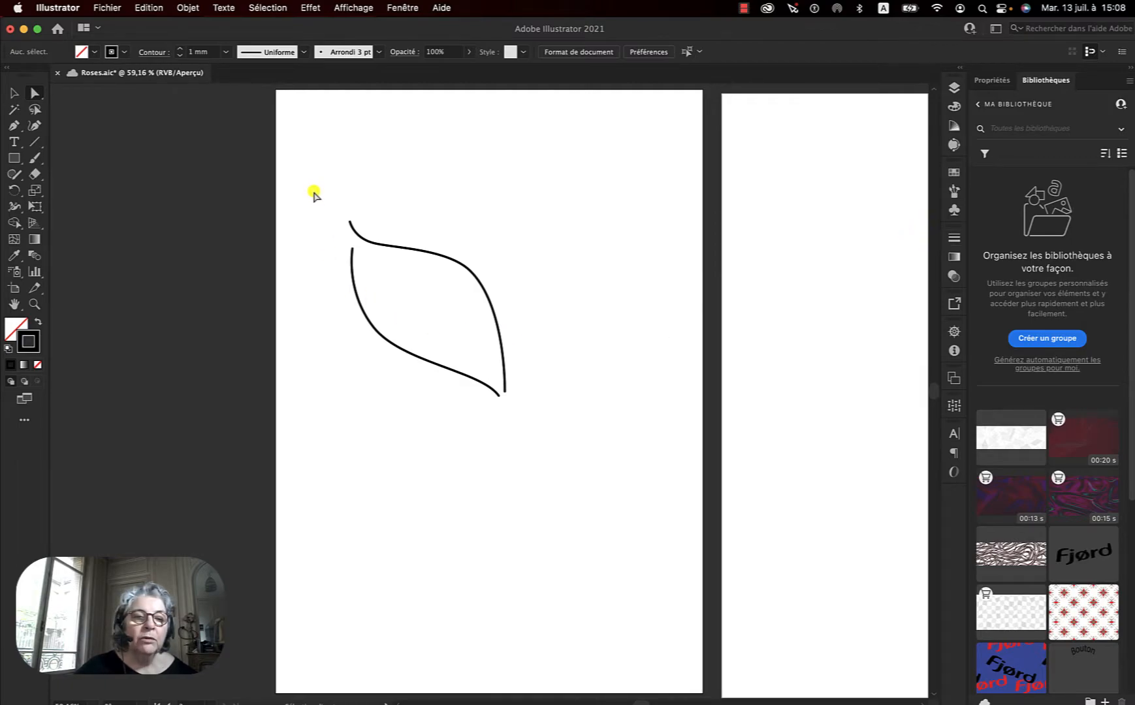
pyautogui.click(14, 93)
pyautogui.moveTo(305, 172); pyautogui.dragTo(578, 467)
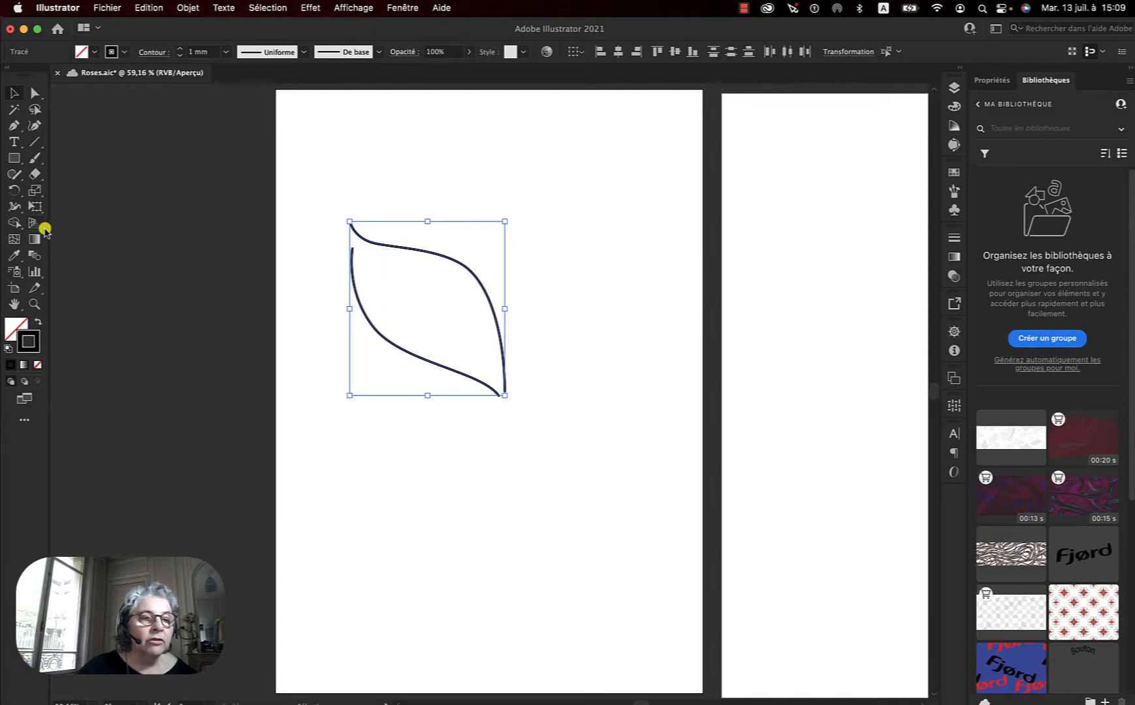
pyautogui.click(16, 225)
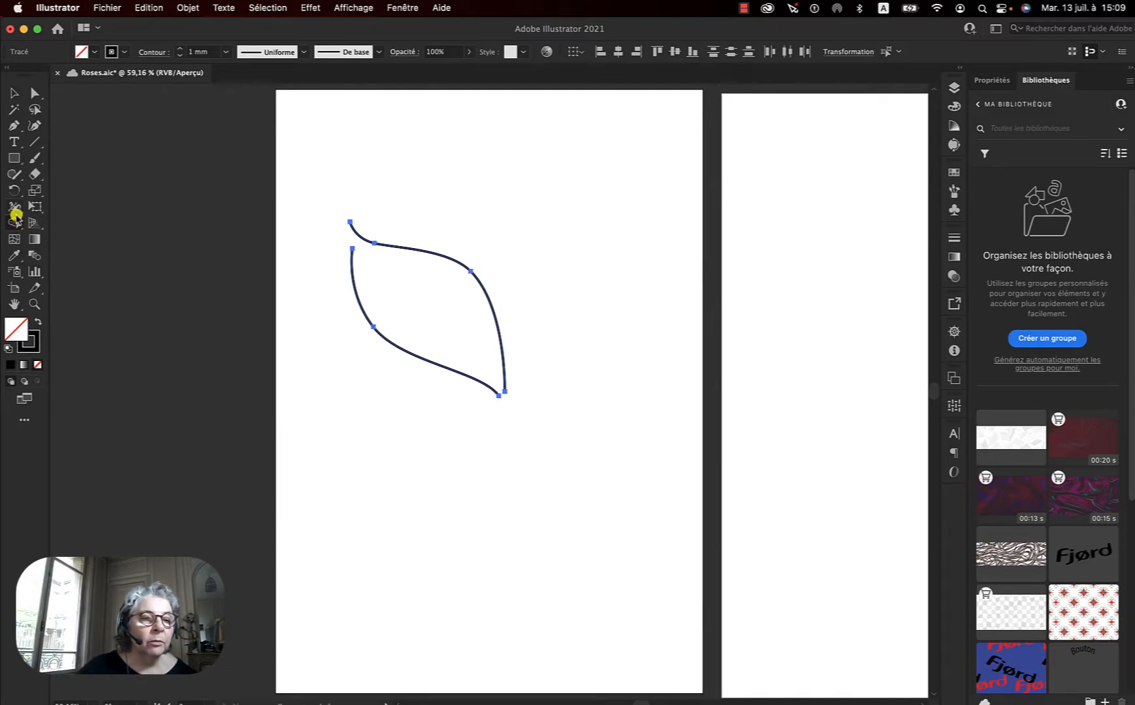
pyautogui.click(32, 255)
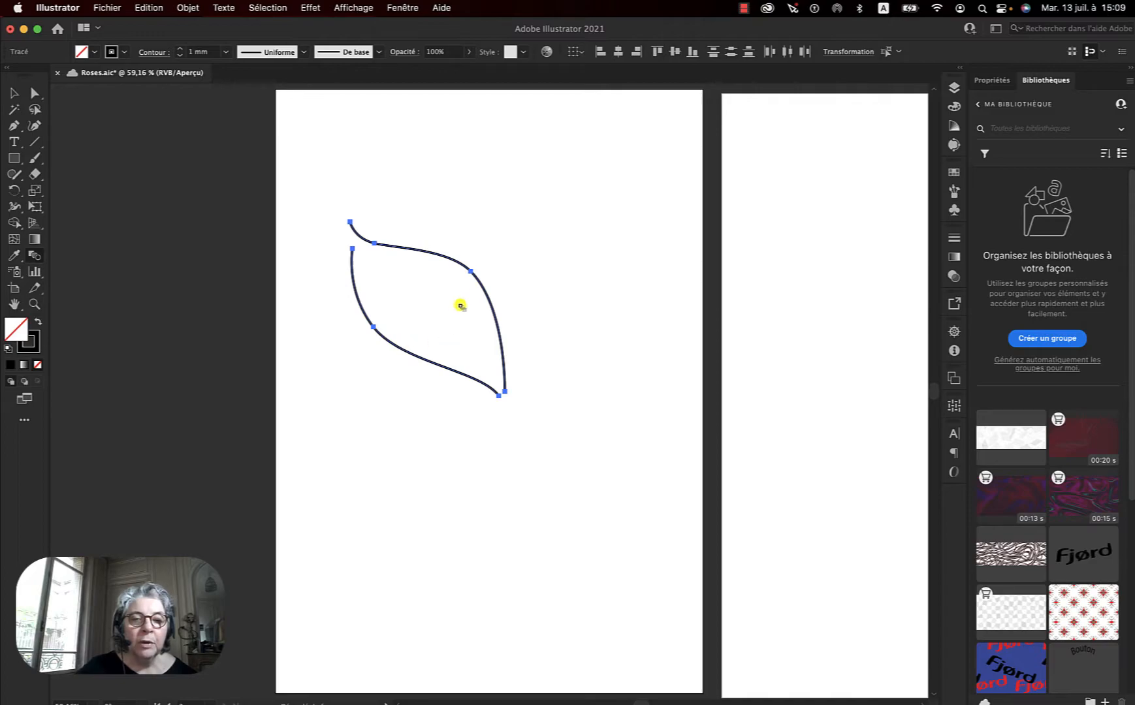
pyautogui.click(463, 267)
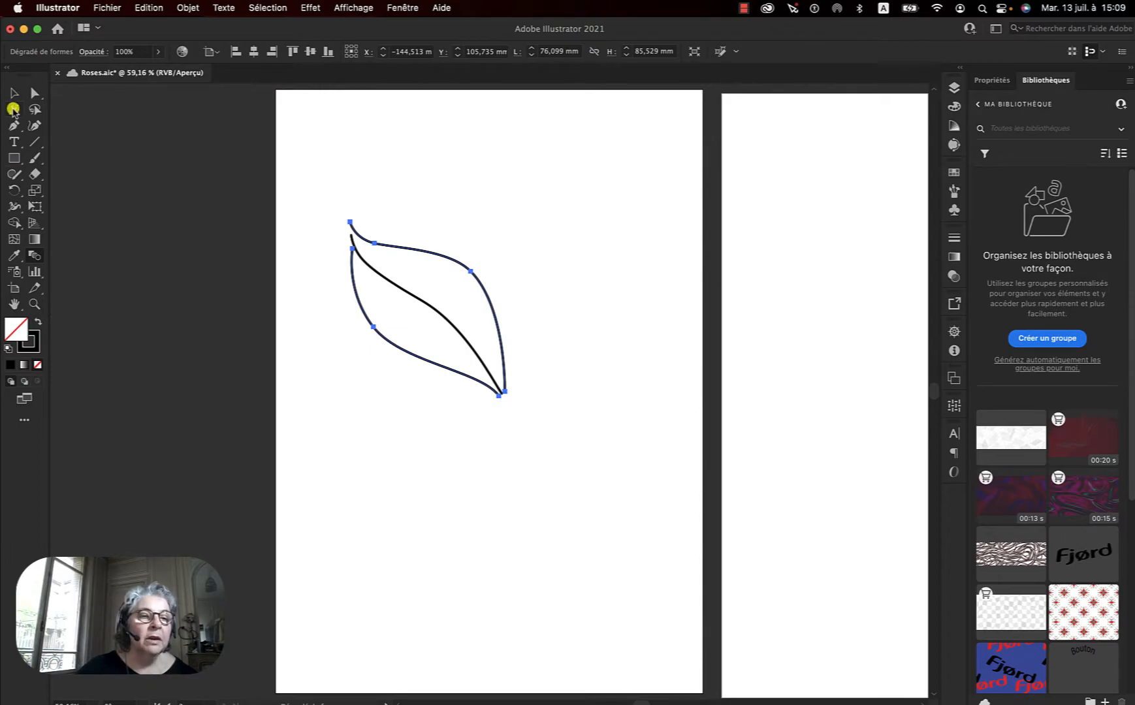
# Set the blend's spacing to specified steps (Etapes) with a value of 20 and refresh the preview
pyautogui.click(187, 8)
pyautogui.moveTo(236, 409)
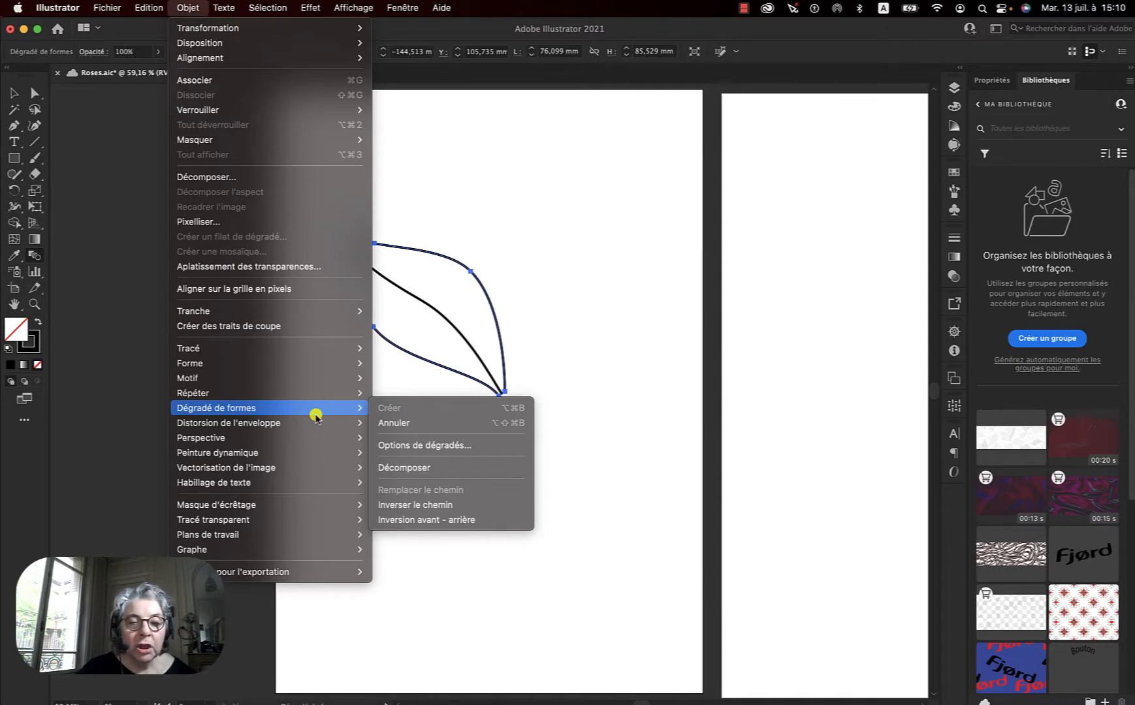
pyautogui.click(457, 447)
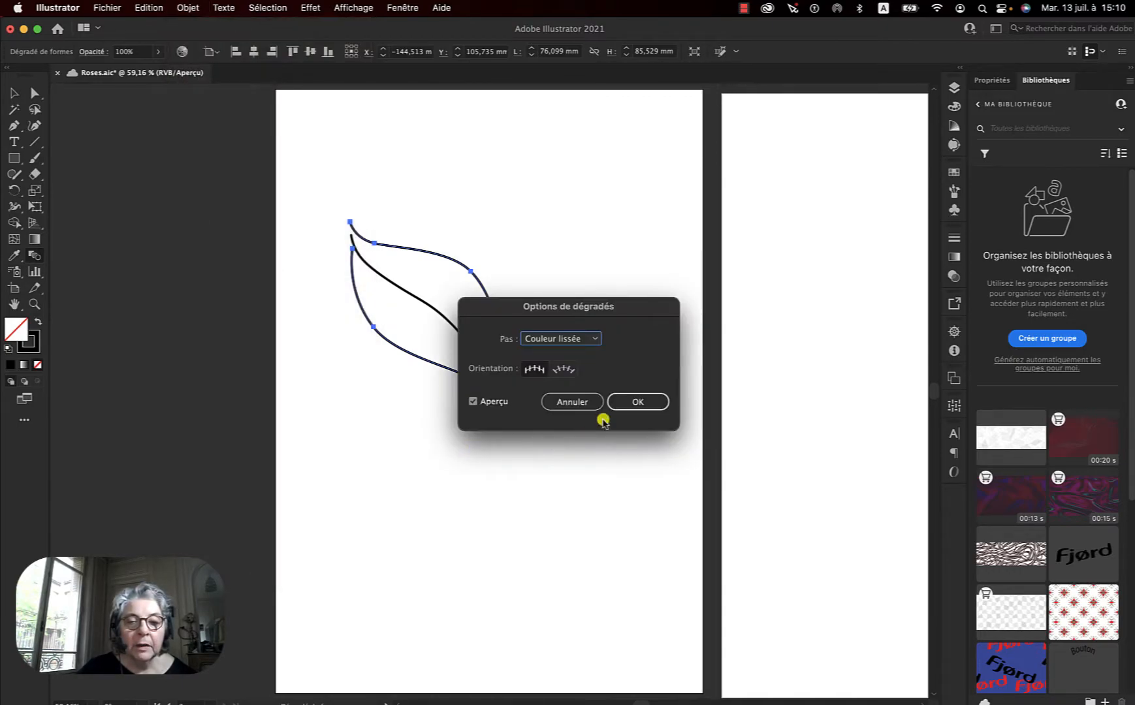
pyautogui.moveTo(588, 311); pyautogui.dragTo(671, 202)
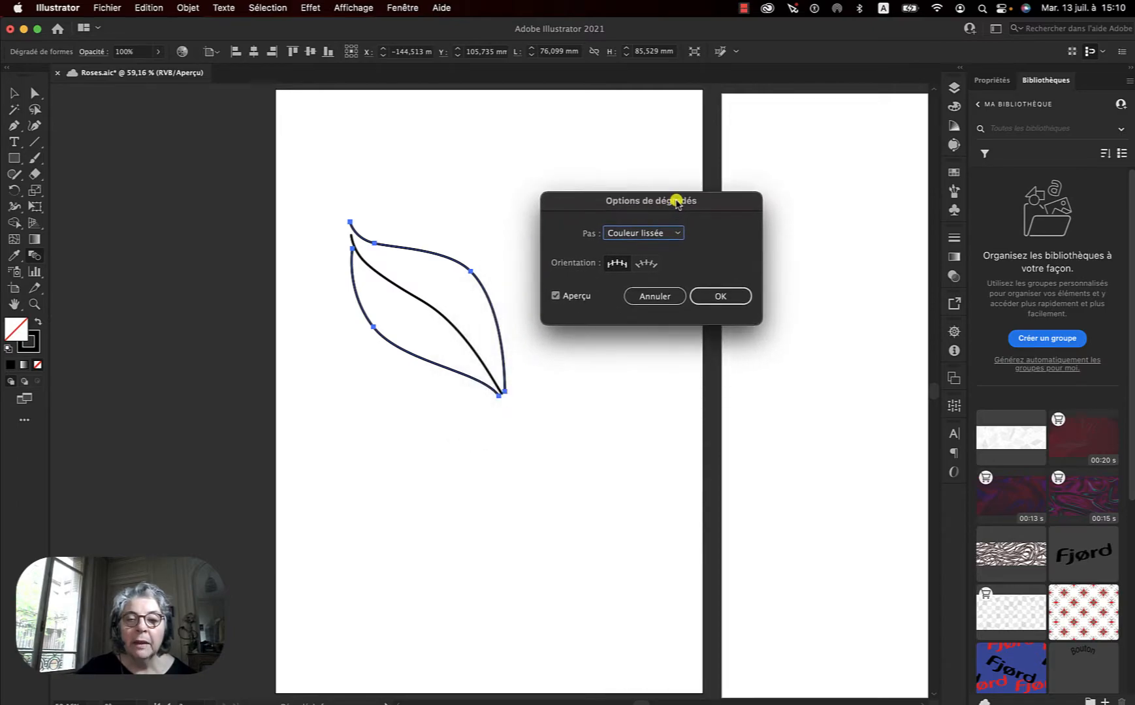
pyautogui.click(674, 234)
pyautogui.click(639, 262)
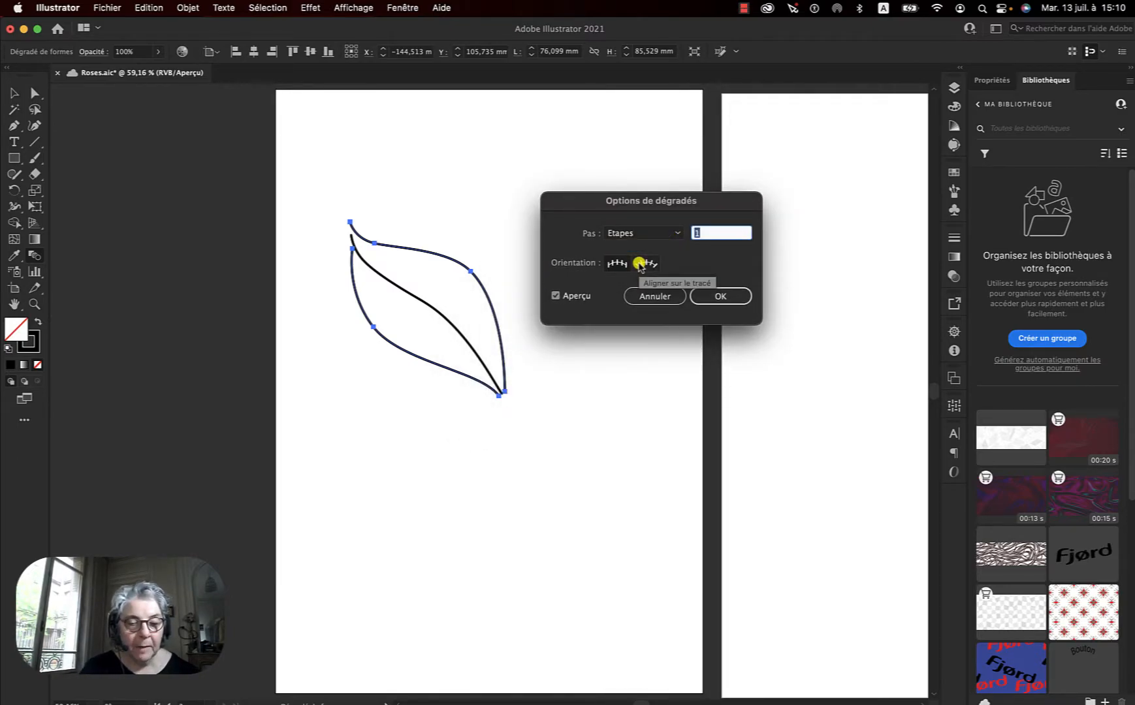
pyautogui.write('20')
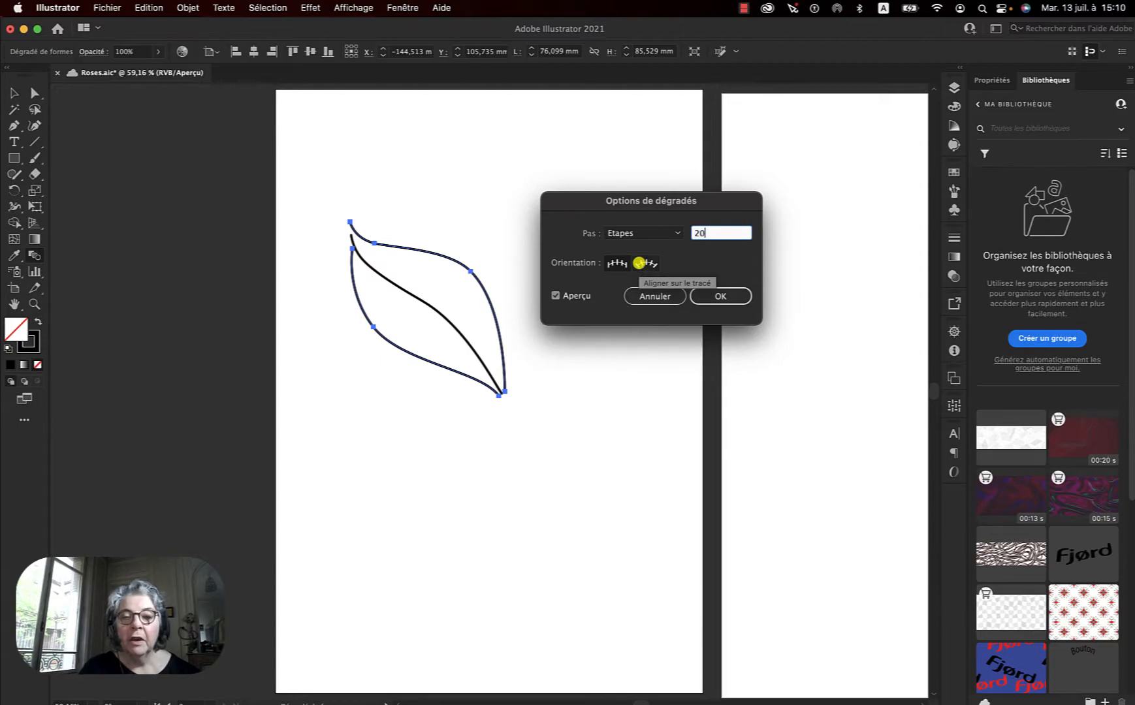
pyautogui.click(555, 298)
pyautogui.click(555, 297)
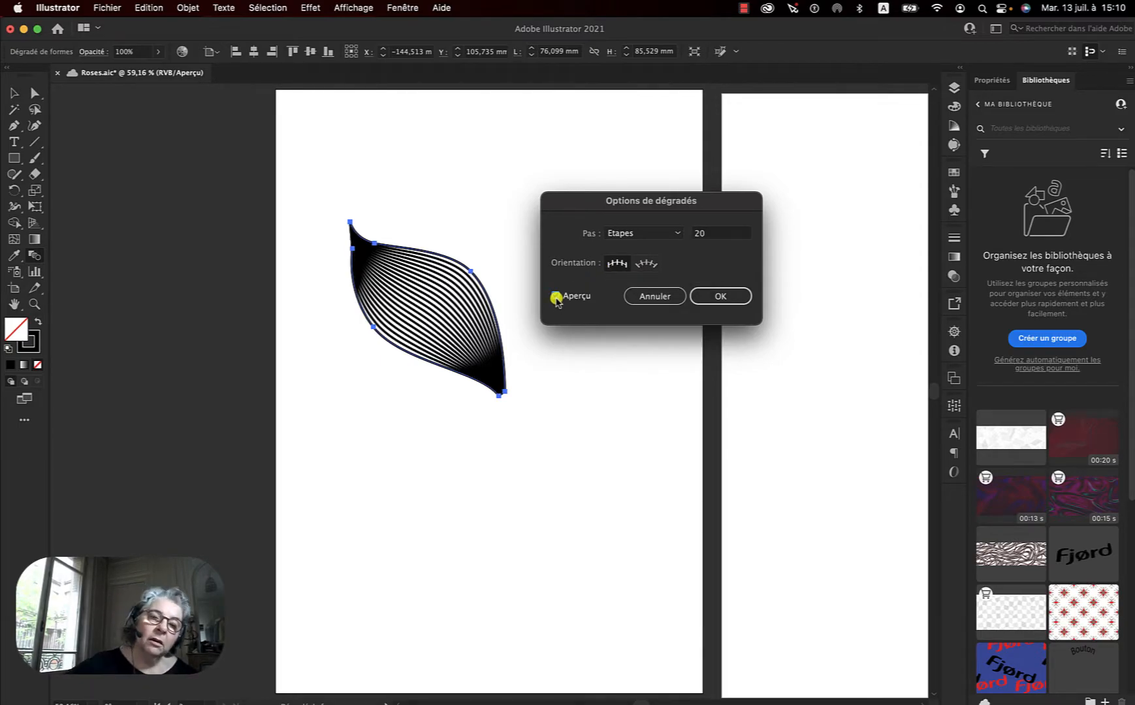
# Set the number of blend steps to 15 and refresh the preview
pyautogui.click(719, 236)
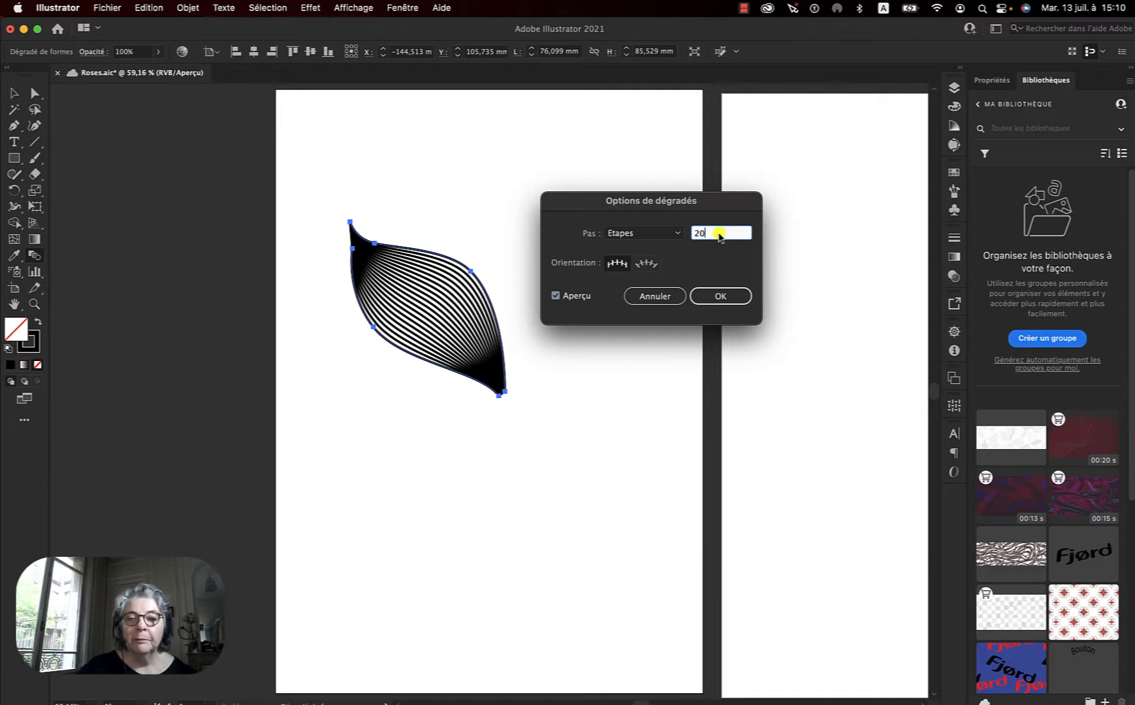
pyautogui.press('BackSpace')
pyautogui.press('BackSpace')
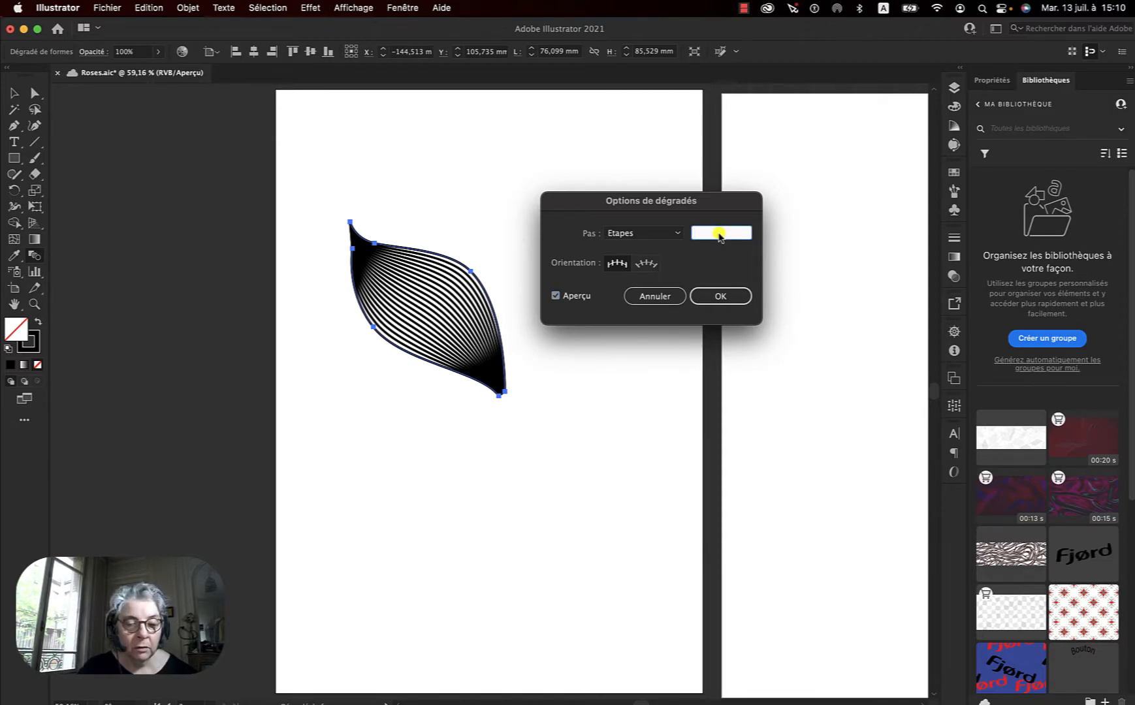
pyautogui.write('15')
pyautogui.click(556, 296)
pyautogui.click(556, 296)
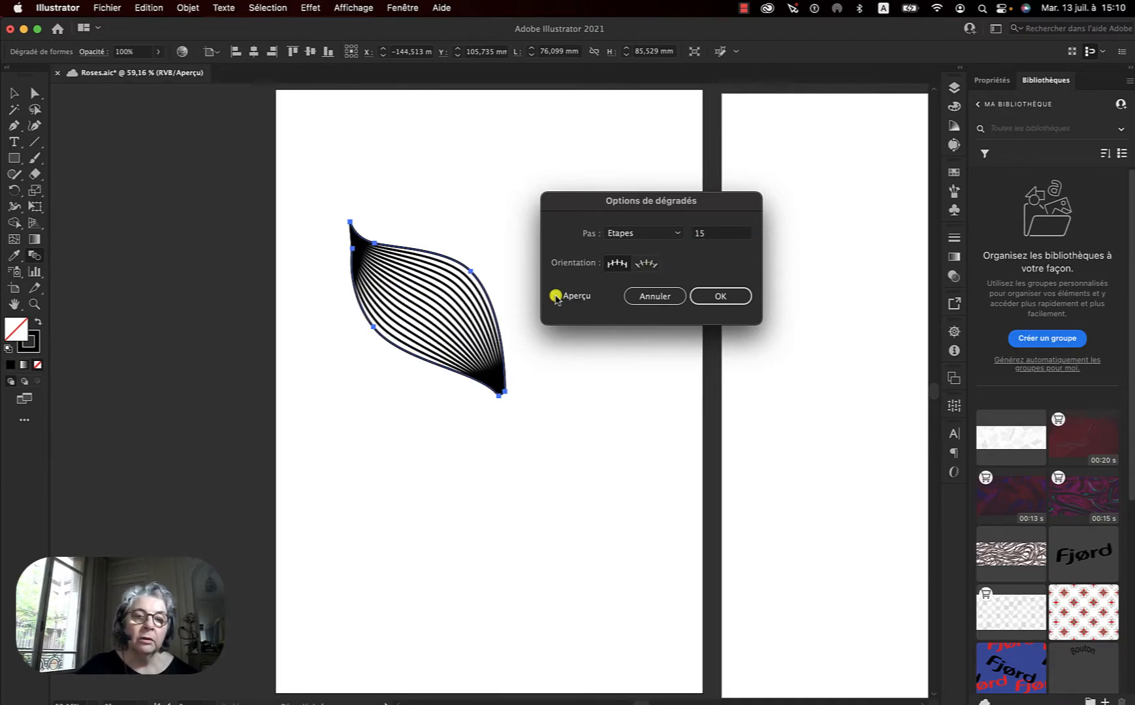
# Set the number of blend steps to 10, refresh the preview and apply the blend options
pyautogui.click(711, 234)
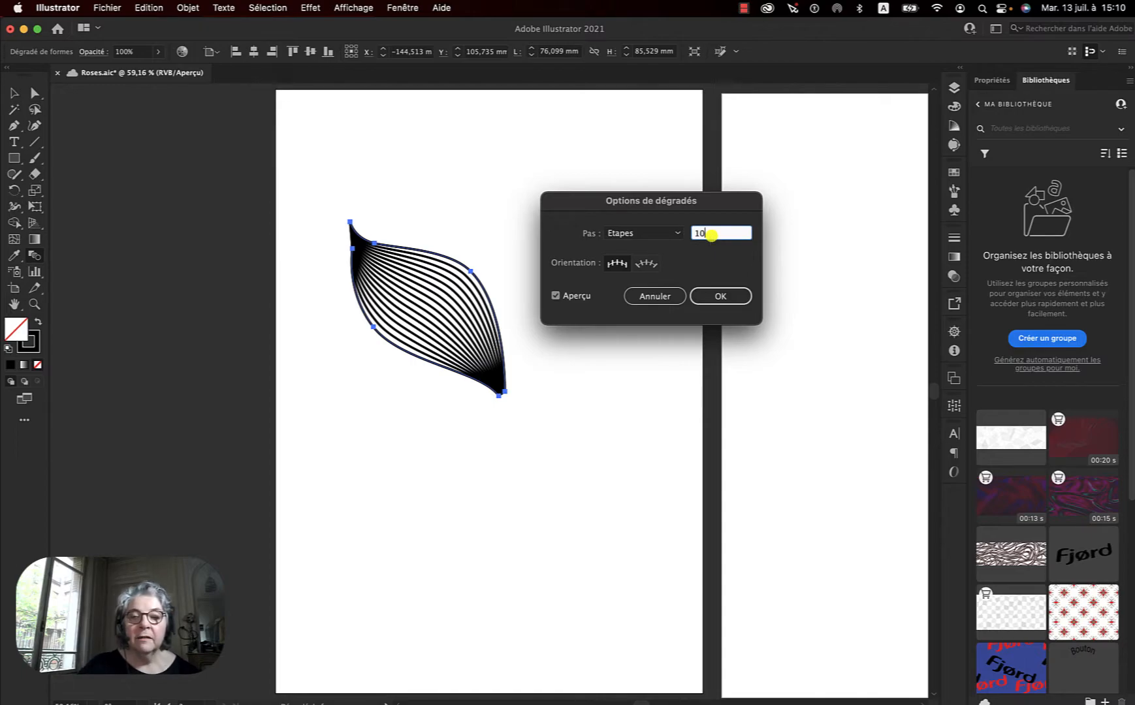
pyautogui.click(555, 296)
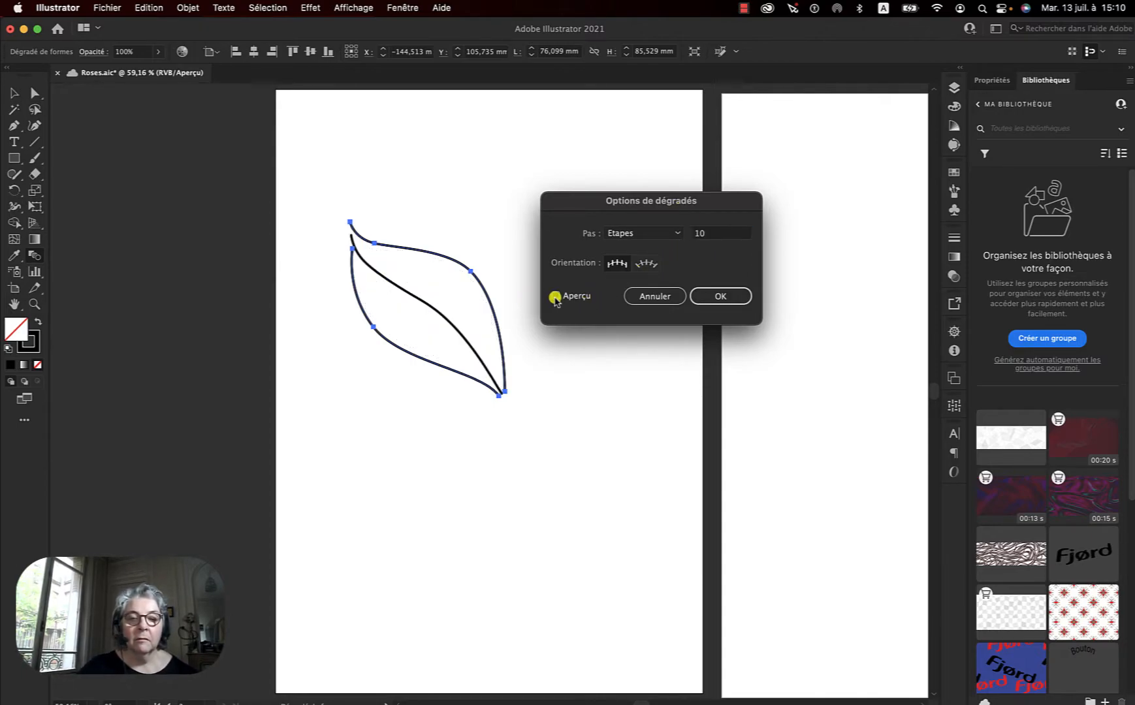
pyautogui.click(555, 297)
pyautogui.click(705, 296)
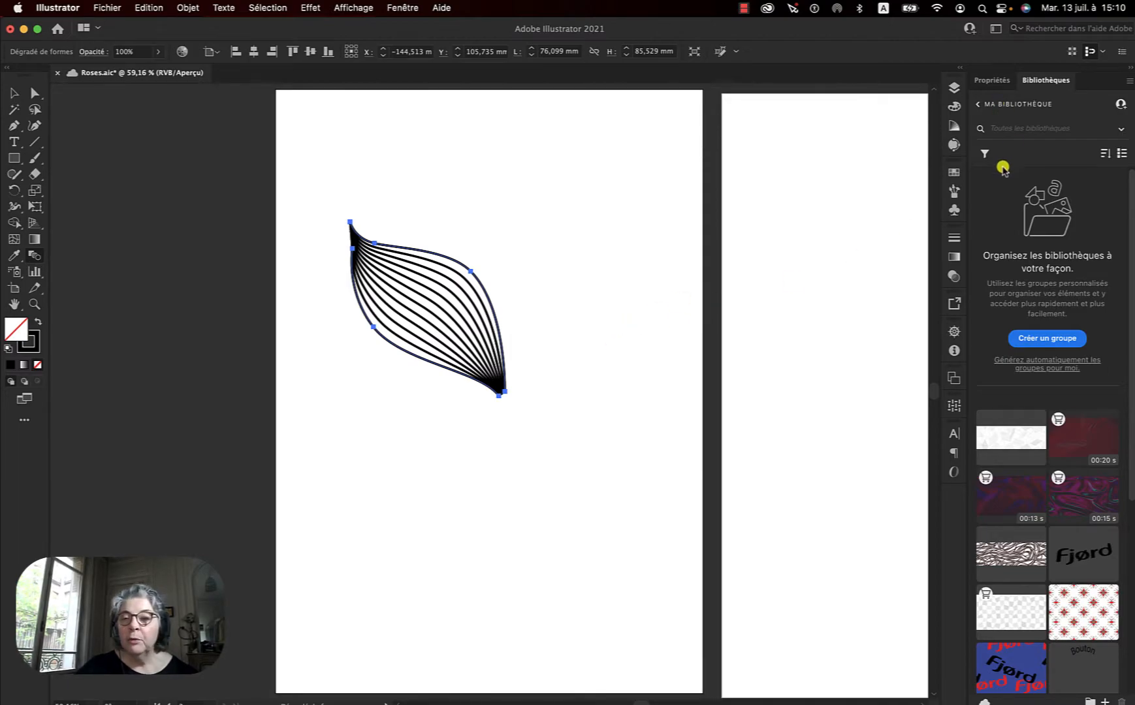
# Set the blended petal's stroke weight to 0,5 mm and deselect it
pyautogui.click(954, 238)
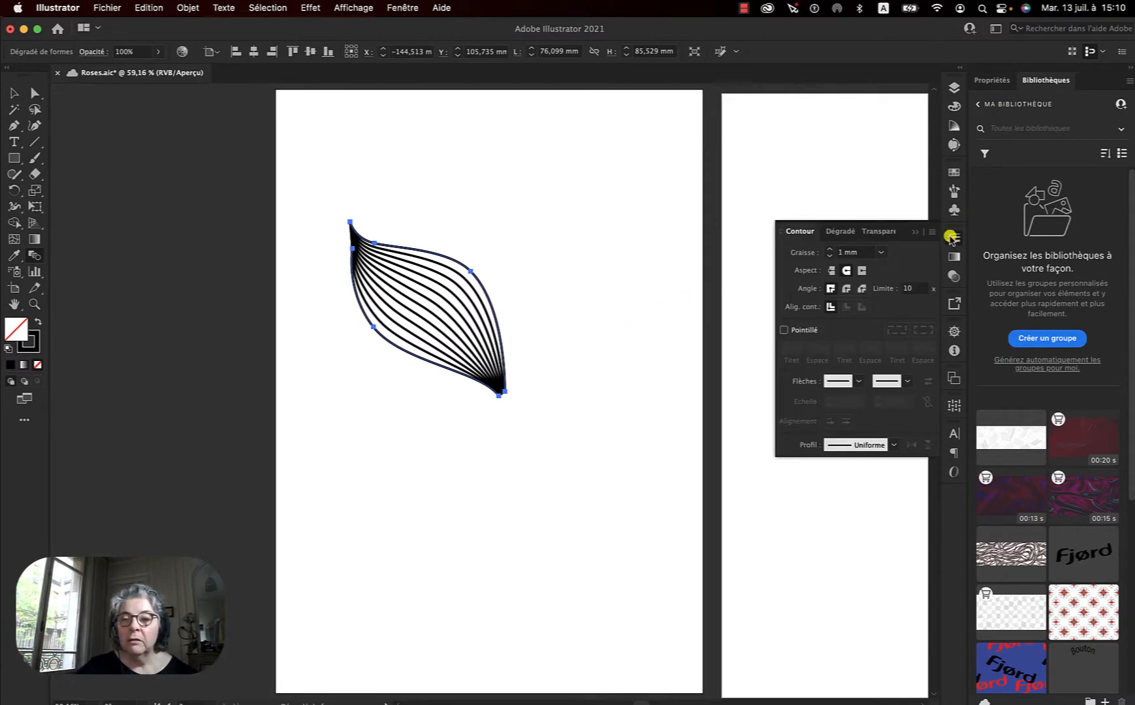
pyautogui.click(881, 252)
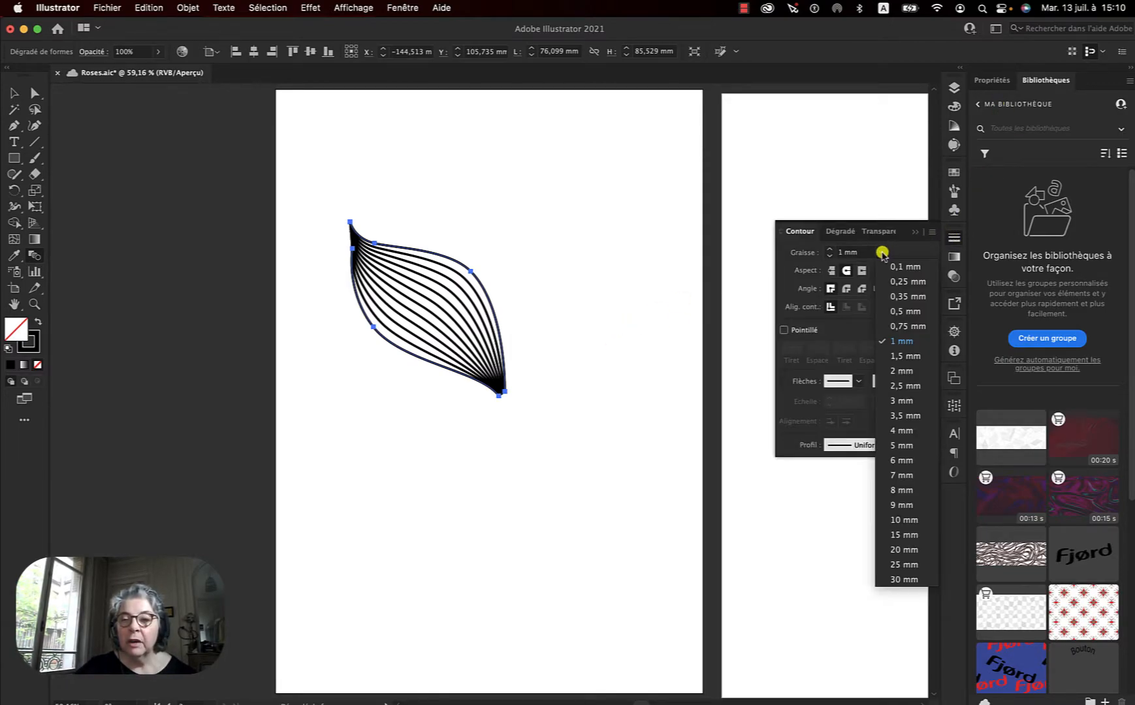
pyautogui.click(902, 314)
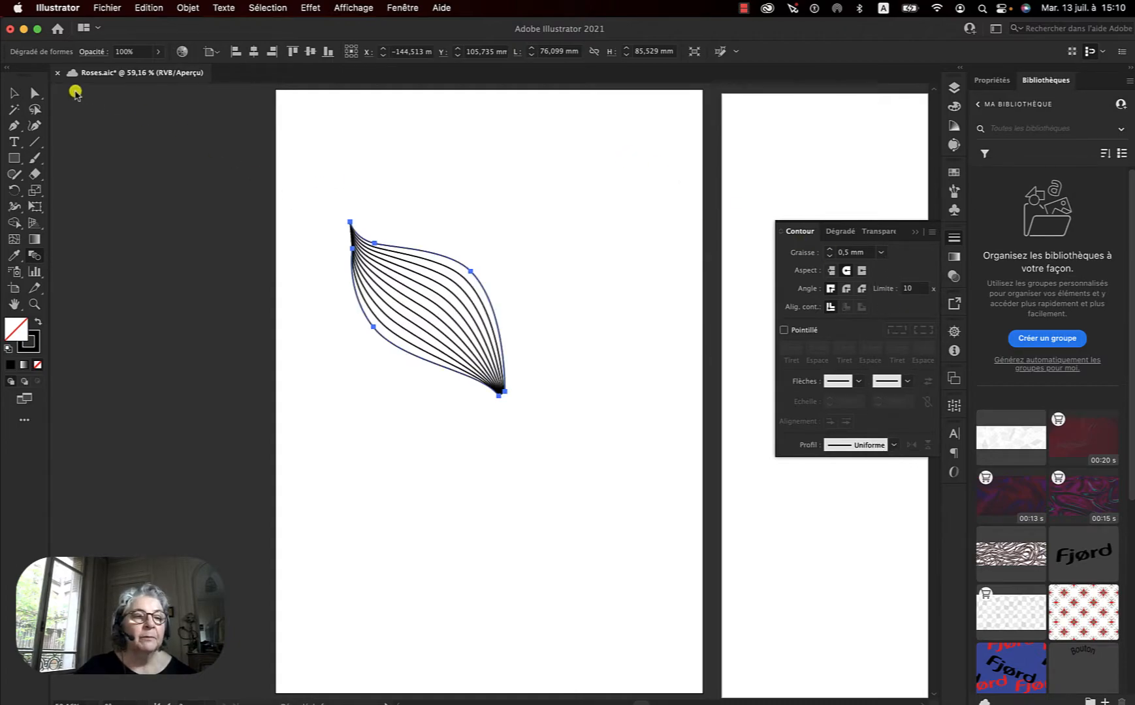
pyautogui.click(13, 94)
pyautogui.click(362, 154)
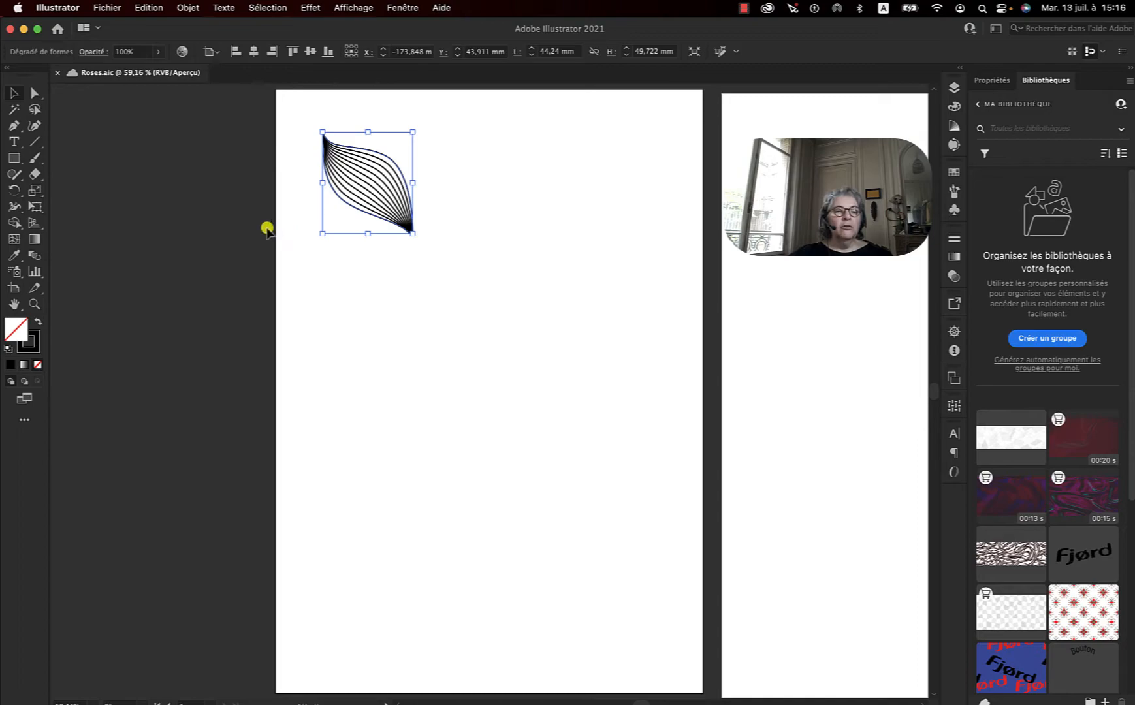
# Create a new pattern from the selected blended petal
pyautogui.click(188, 8)
pyautogui.moveTo(220, 377)
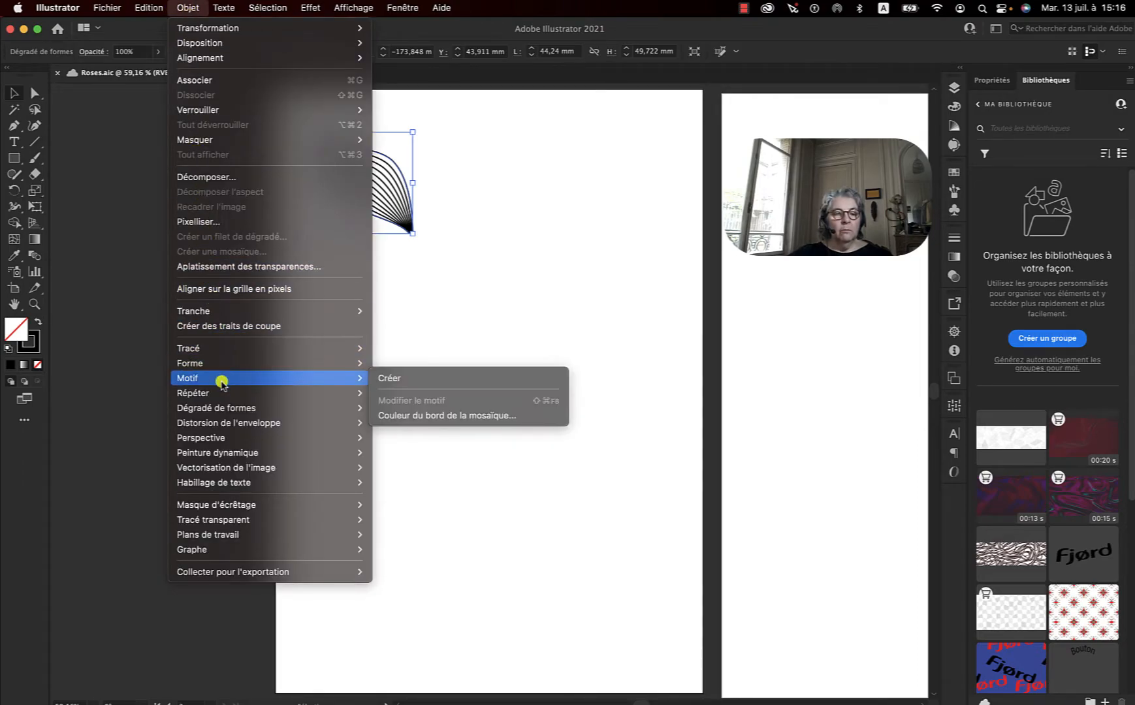
pyautogui.click(385, 379)
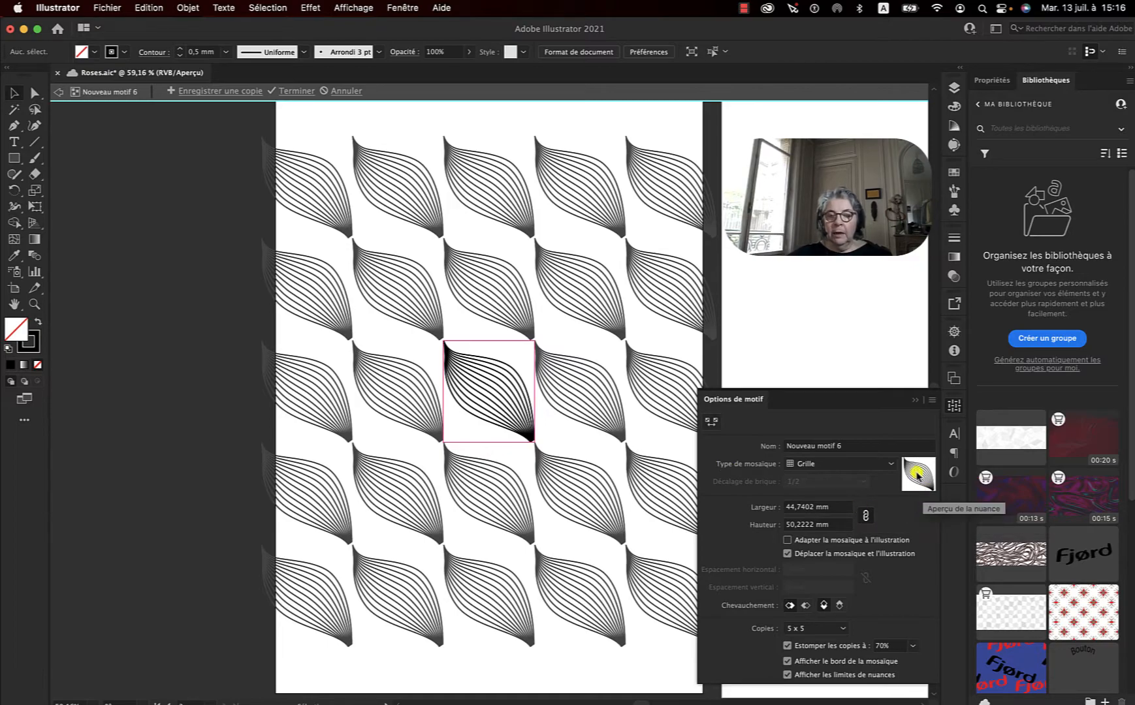
# Try the Brique par colonne and Hex par colonne tile types for the pattern
pyautogui.click(876, 465)
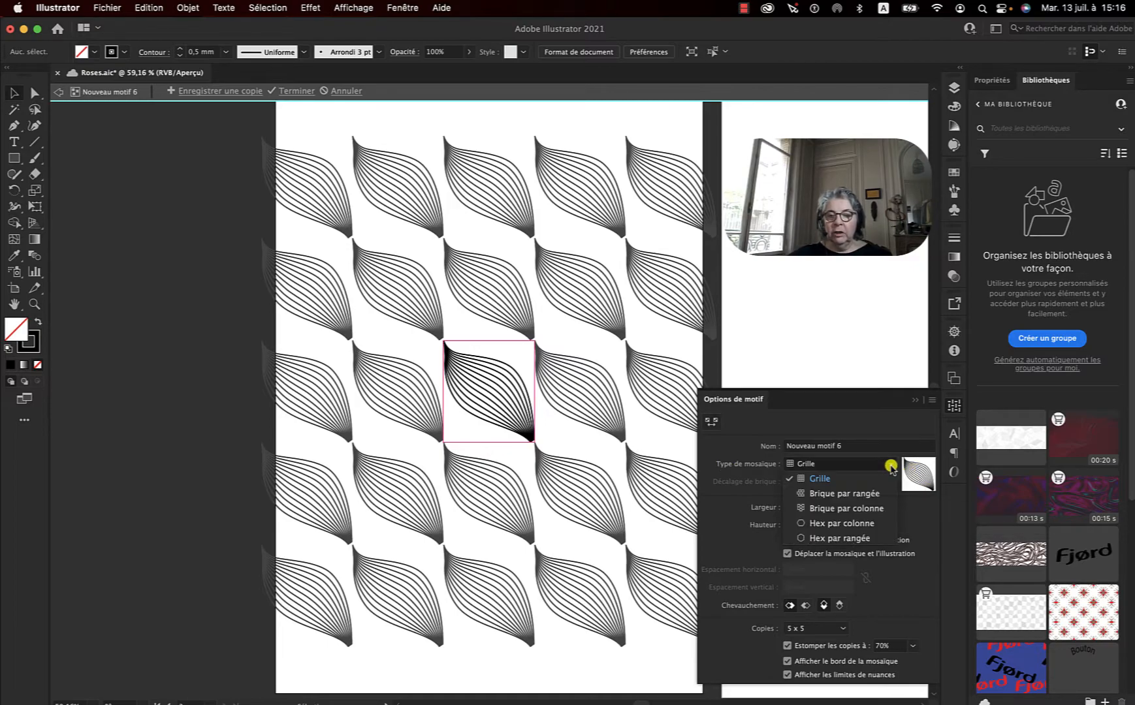
pyautogui.click(833, 508)
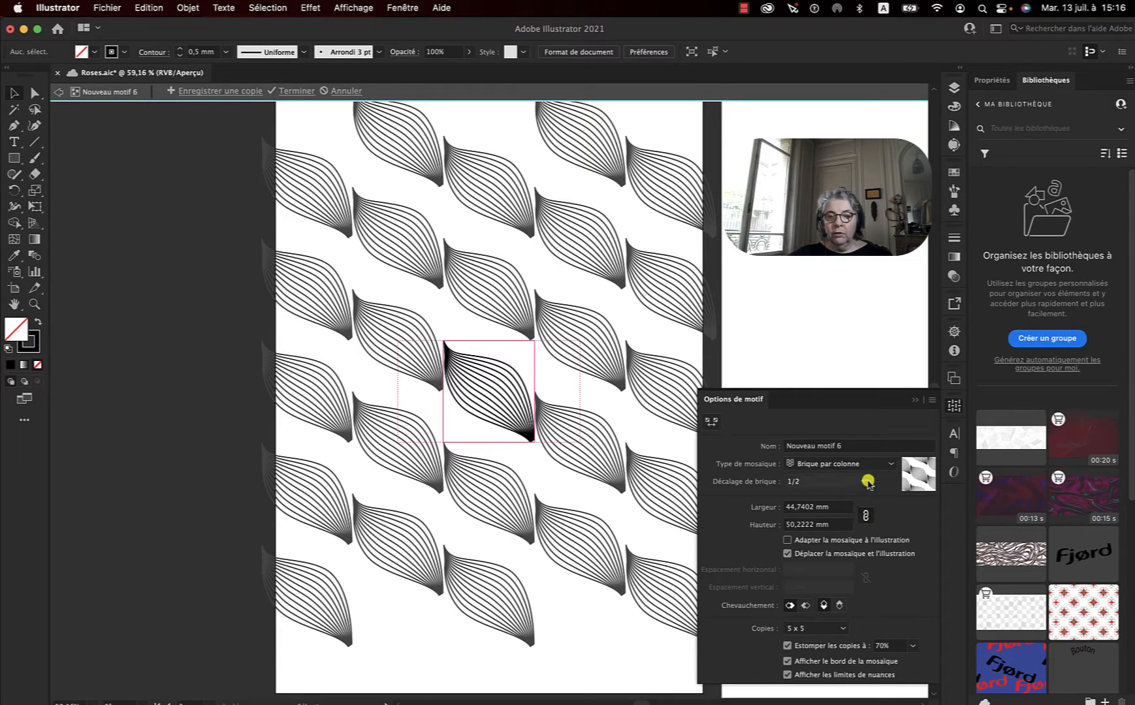
pyautogui.click(879, 464)
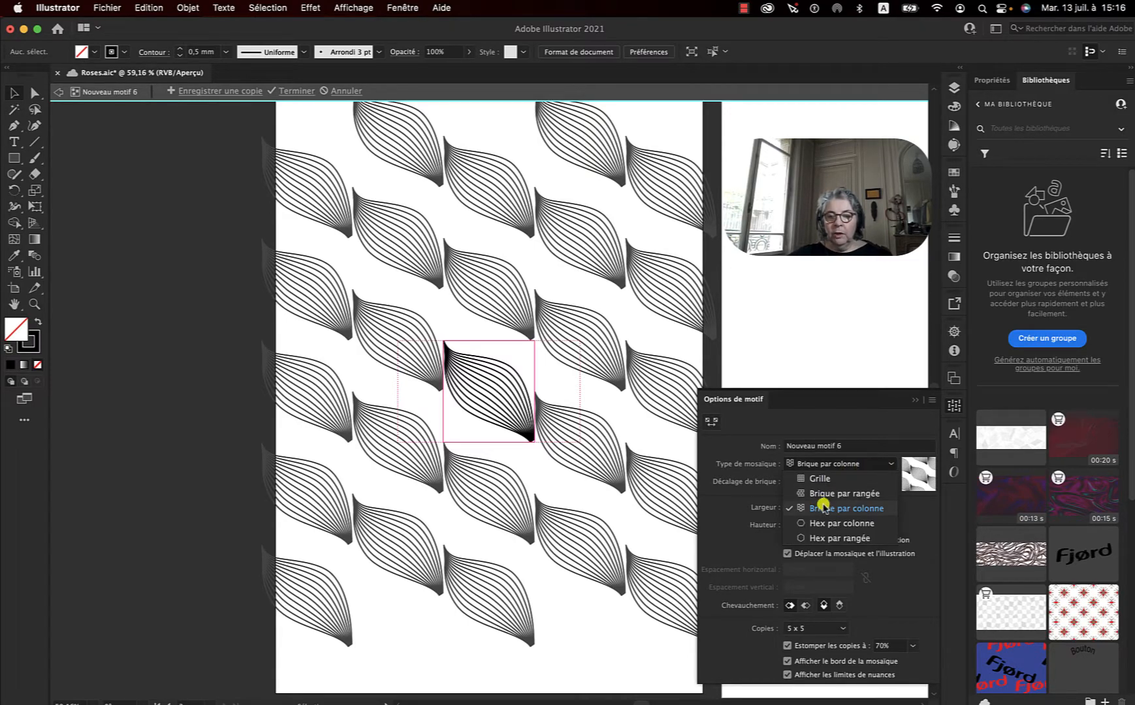
pyautogui.click(825, 524)
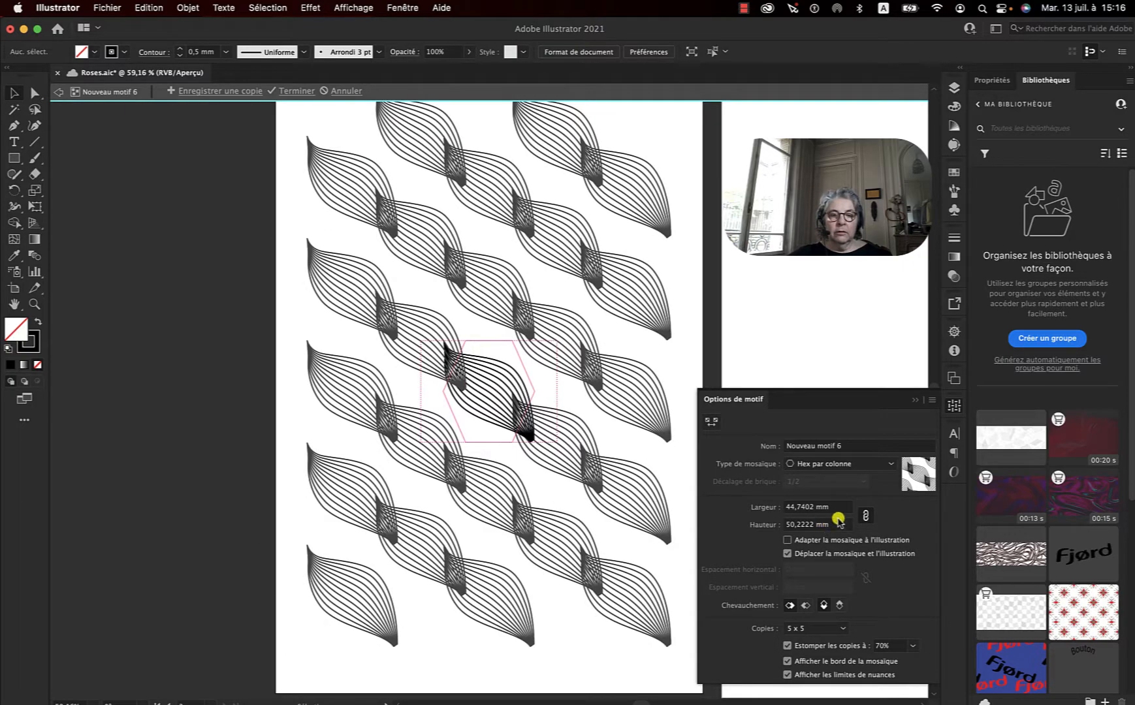
# Set the pattern's tile type to Brique par rangée with a brick offset of 3/4
pyautogui.click(883, 473)
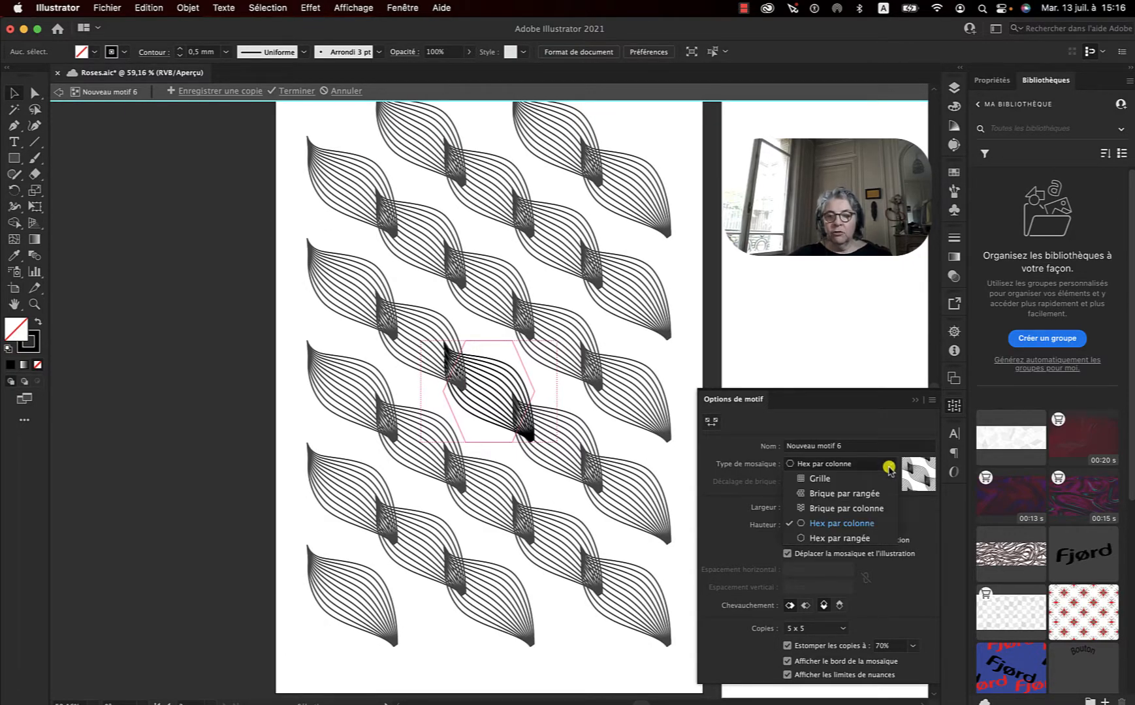
pyautogui.click(816, 484)
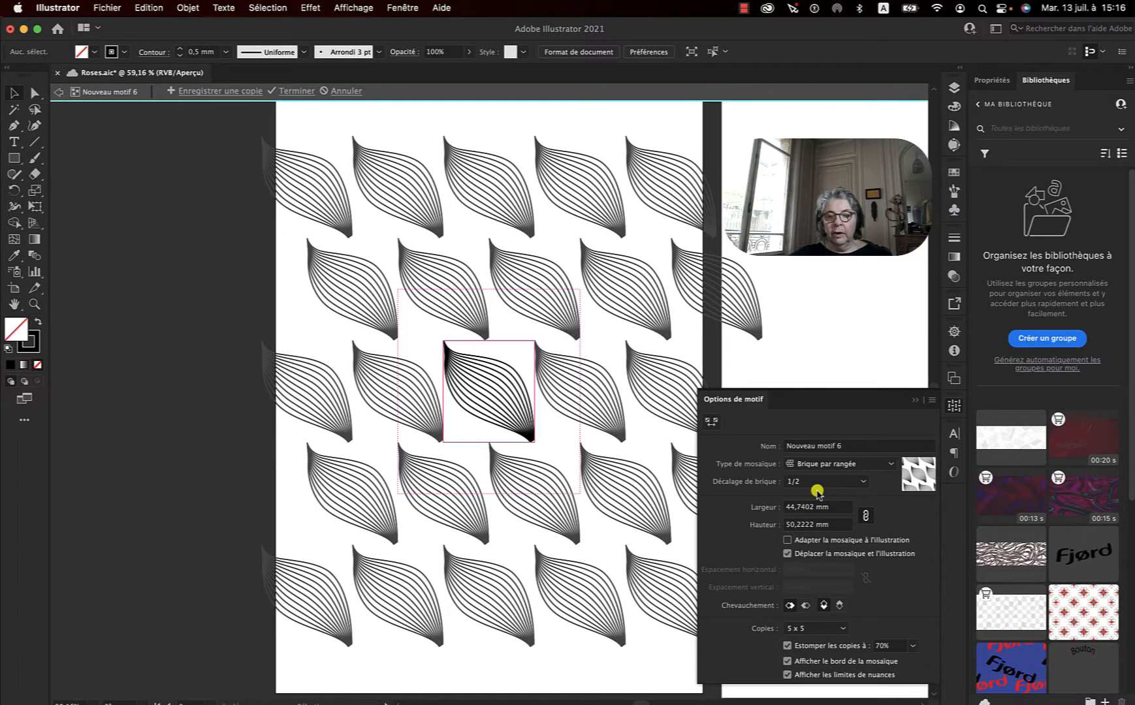
pyautogui.click(861, 483)
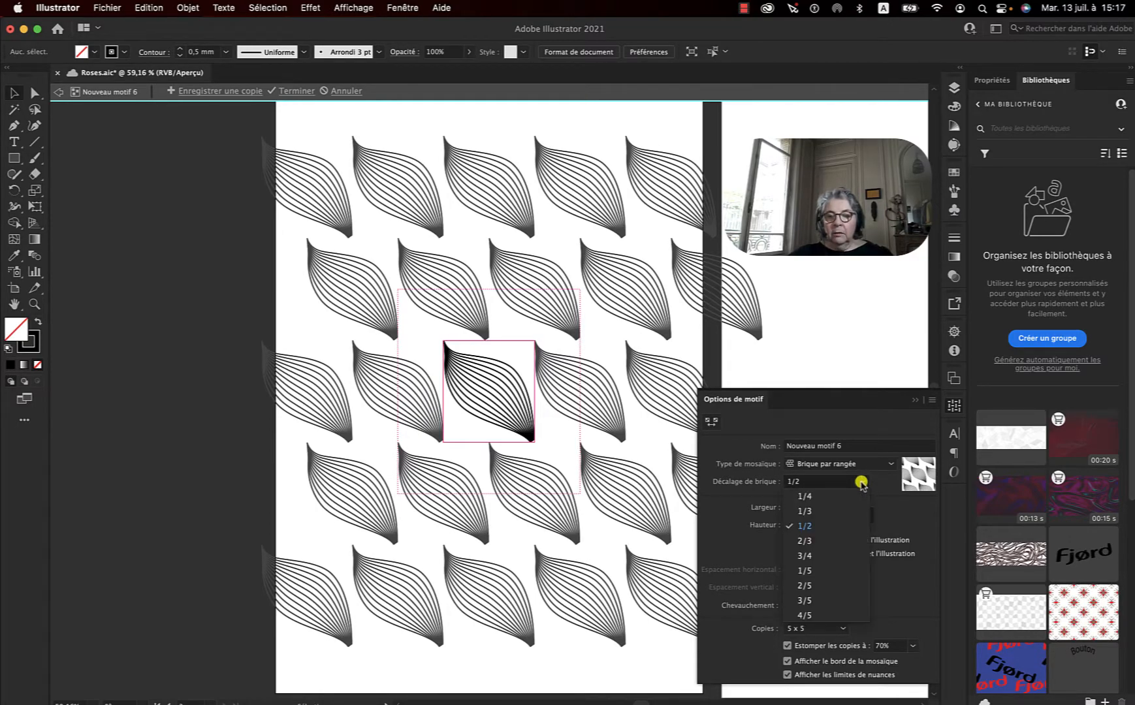
pyautogui.click(811, 556)
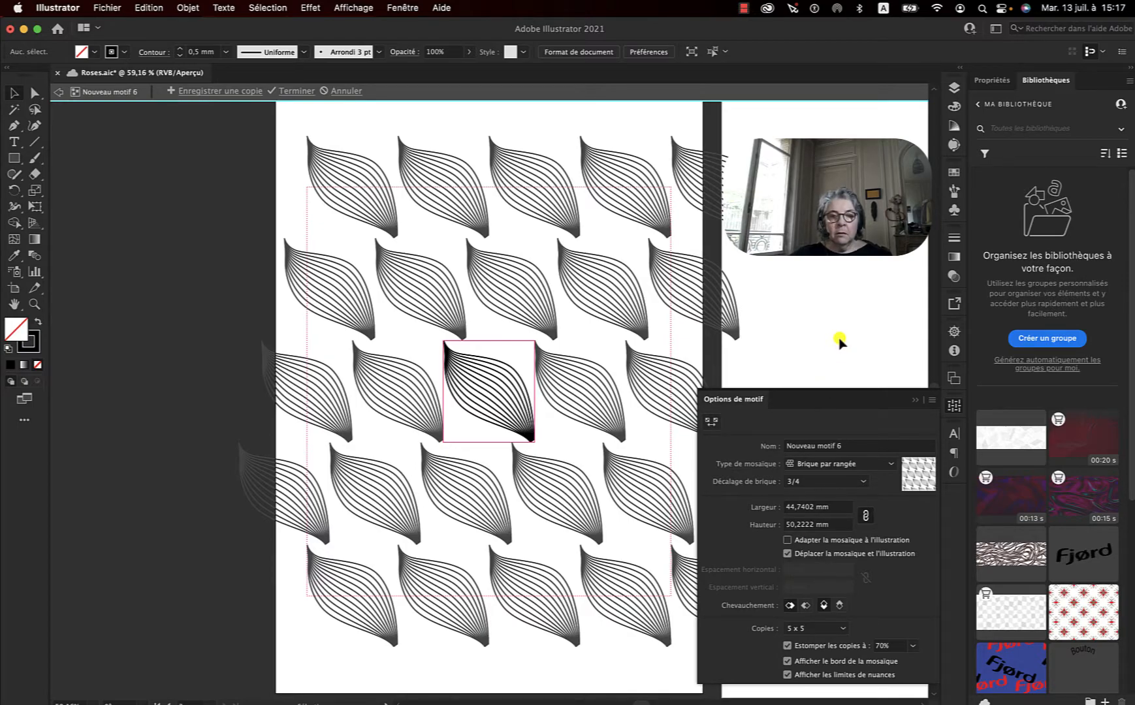
pyautogui.scroll(-1, 480, 404)
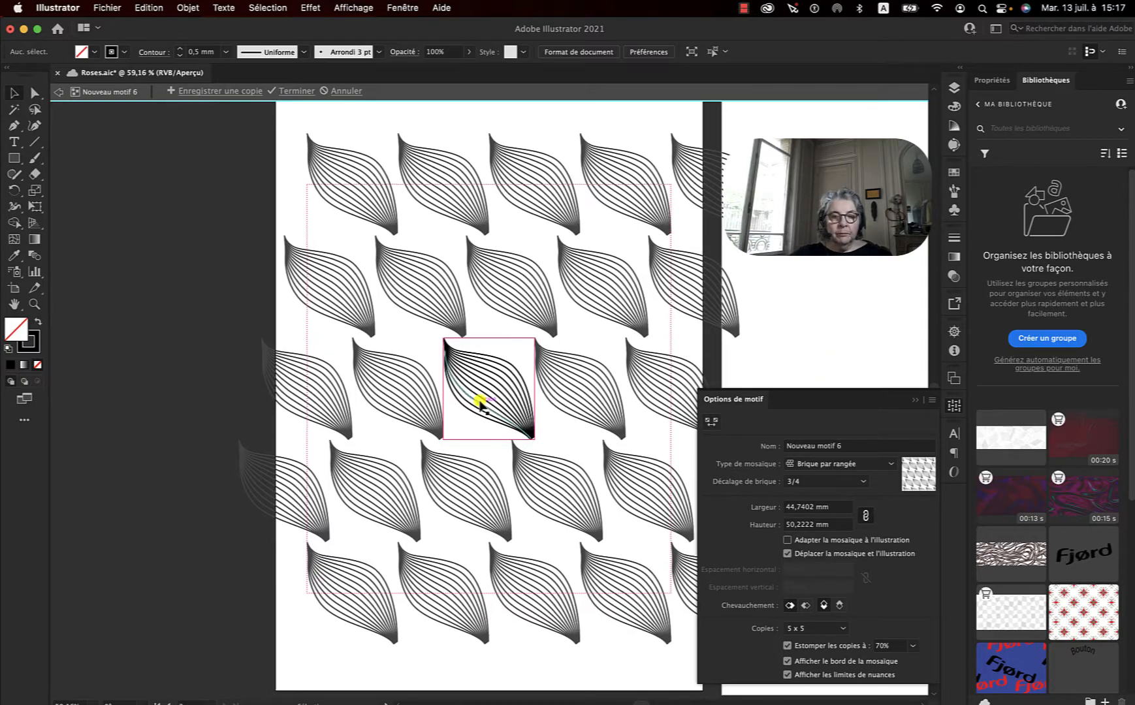
# Save a copy of the pattern under the name "feuilles" and leave pattern editing
pyautogui.click(220, 91)
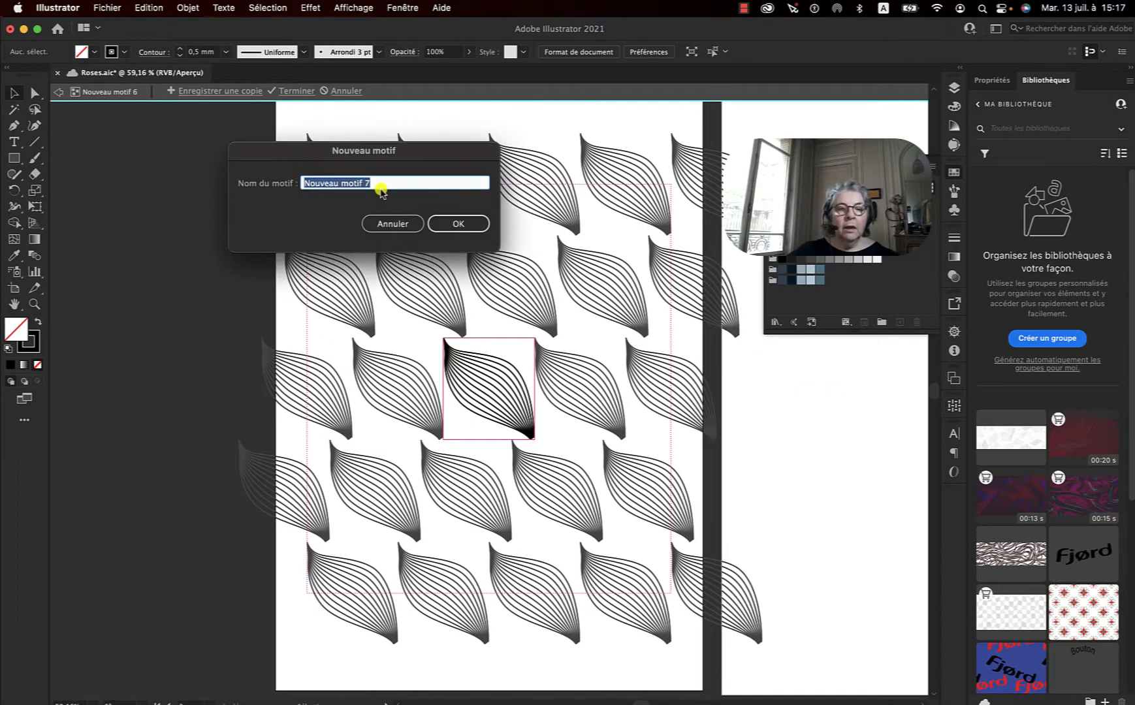
pyautogui.press('BackSpace')
pyautogui.write('feui')
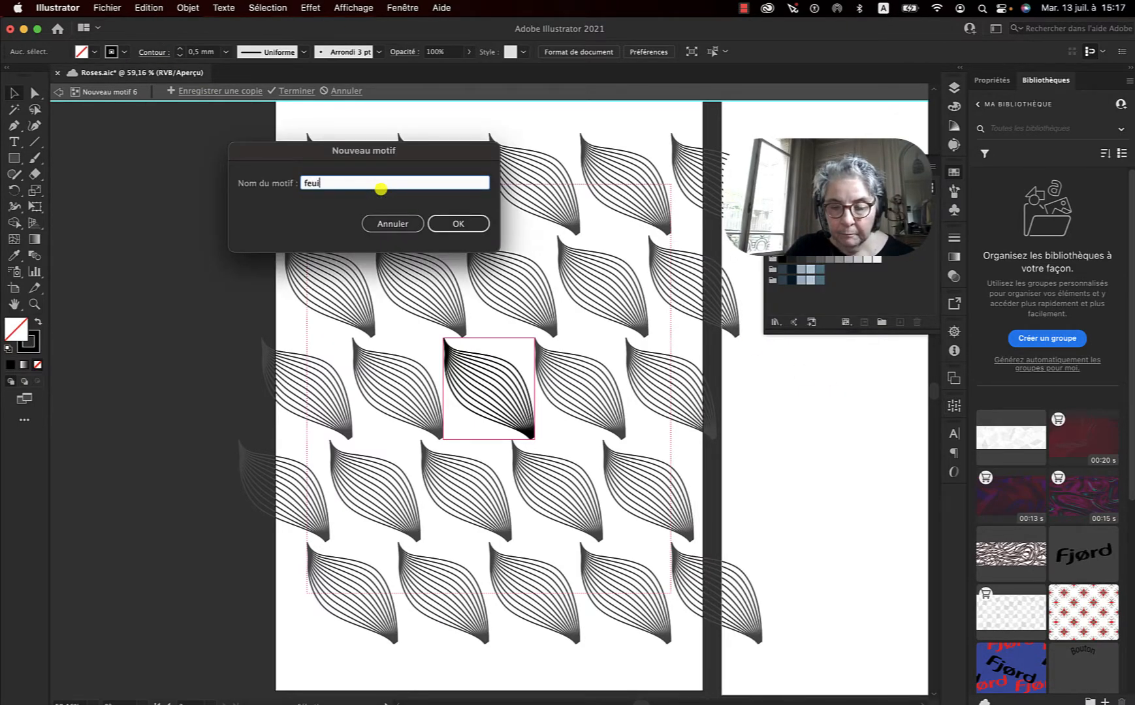
pyautogui.write('lles')
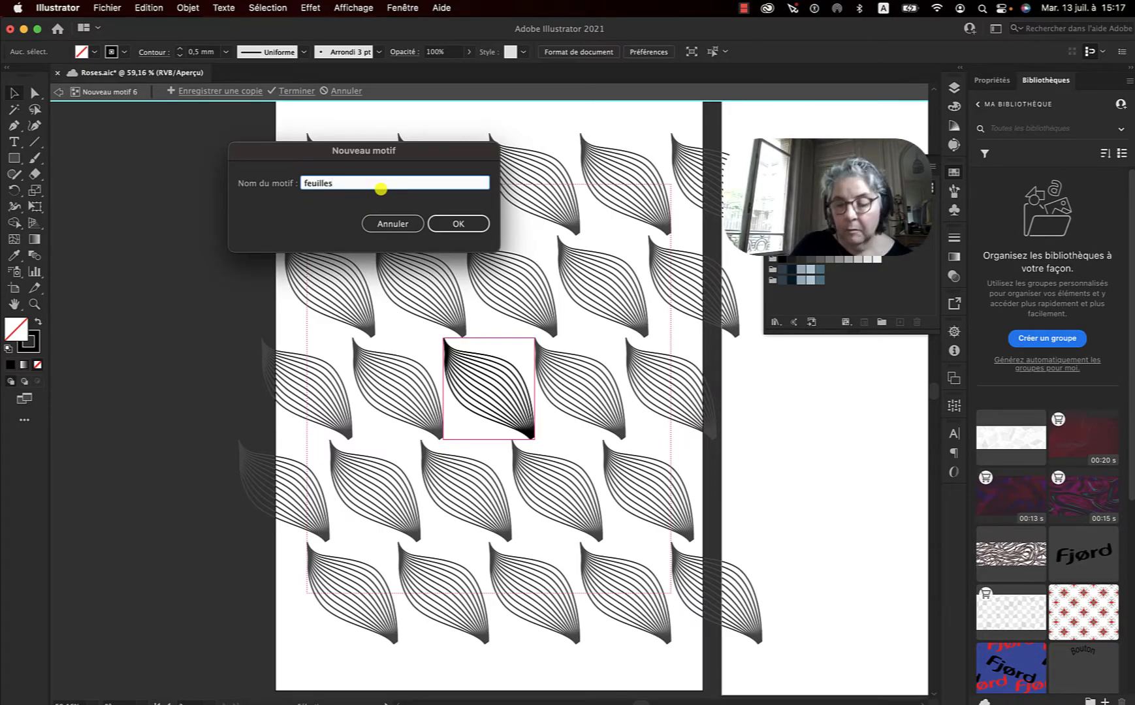
pyautogui.press('Return')
pyautogui.press('Escape')
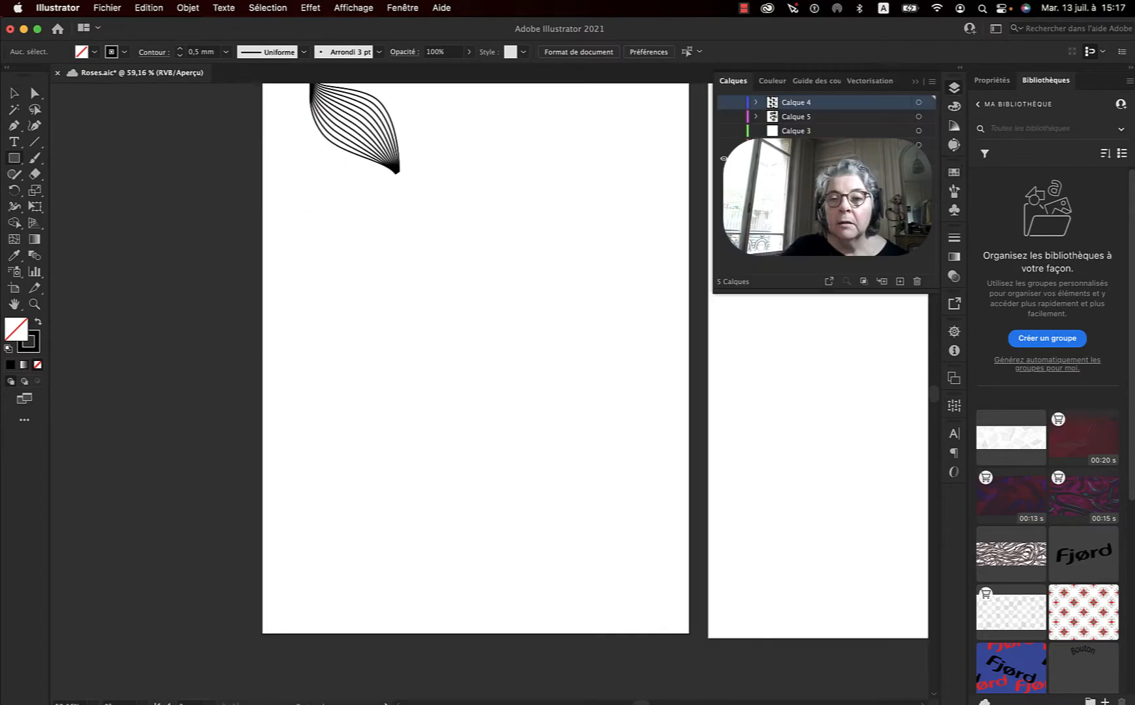
# Draw a rectangle about 184 by 198 mm below the petal and fill it with the leaf pattern swatch
pyautogui.moveTo(297, 215); pyautogui.dragTo(666, 601)
pyautogui.moveTo(669, 611); pyautogui.dragTo(671, 616)
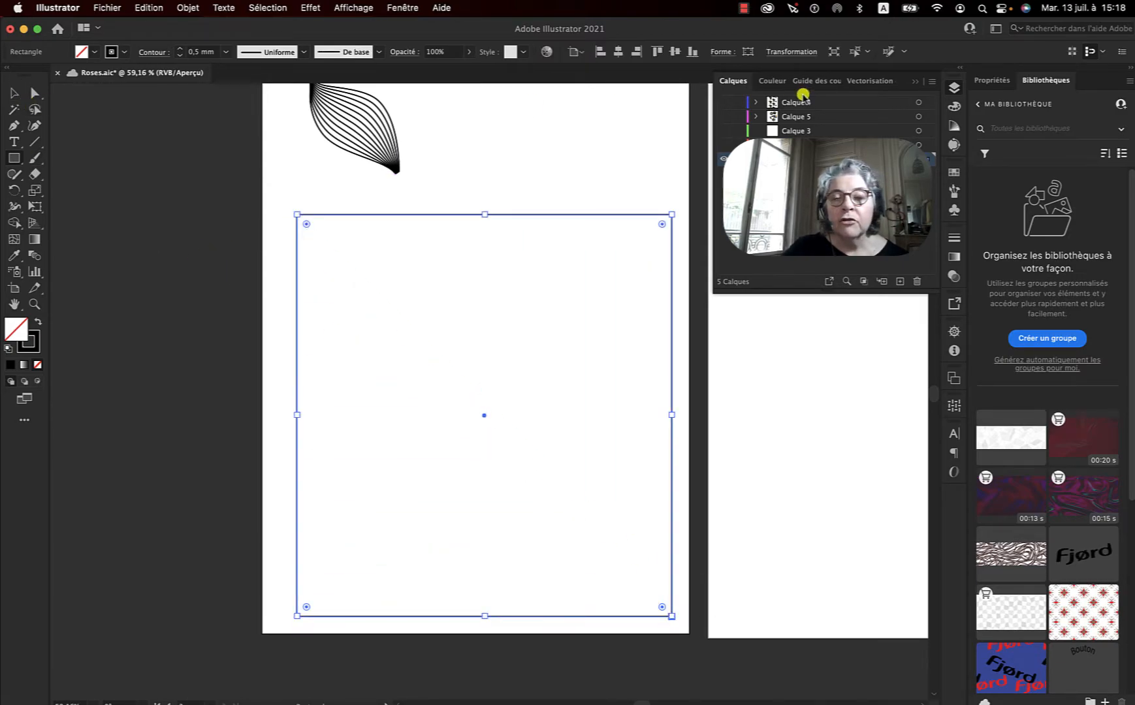
pyautogui.click(916, 83)
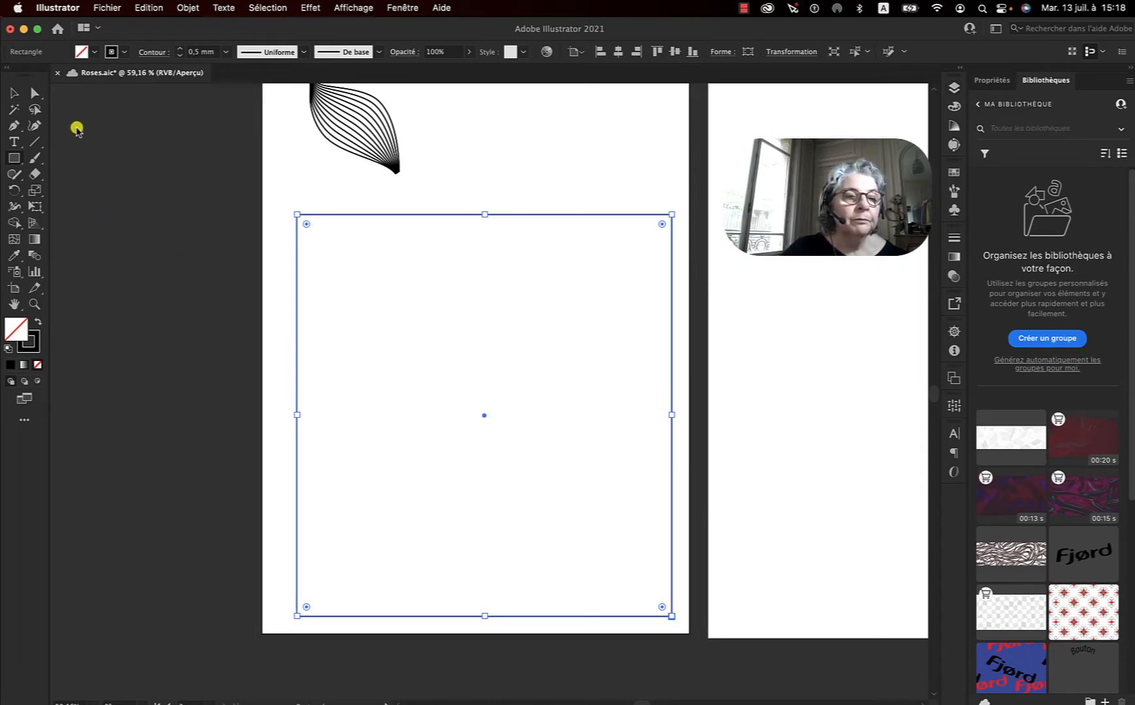
pyautogui.click(954, 171)
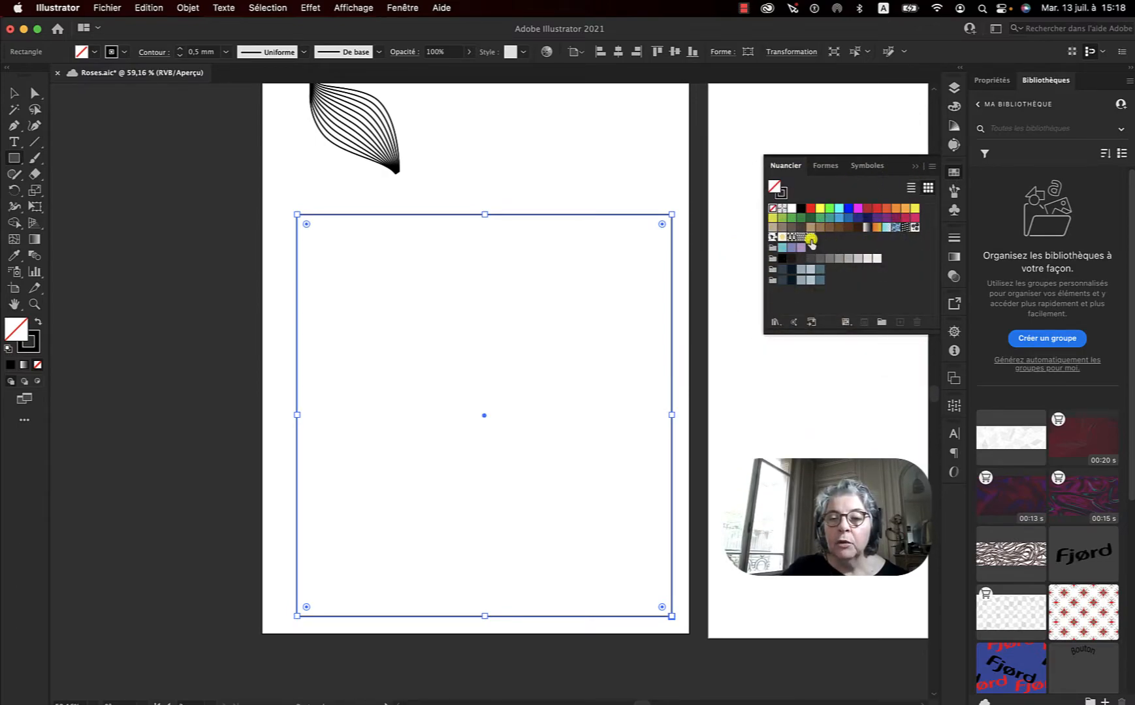
pyautogui.click(811, 242)
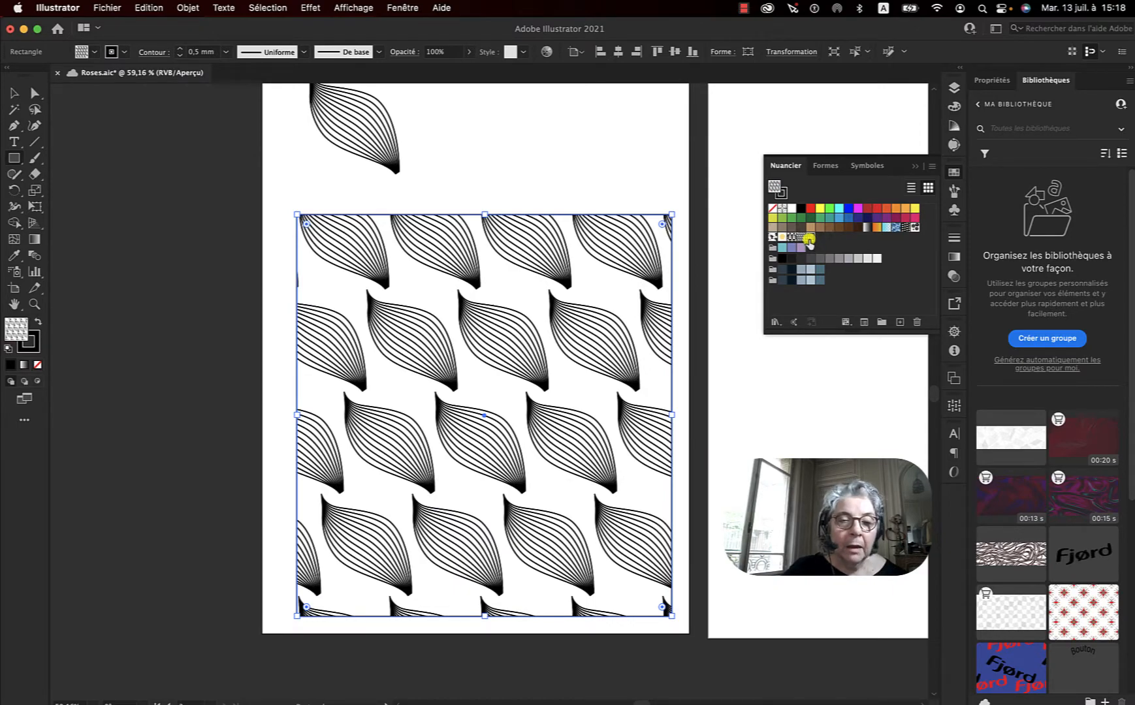
# Scale only the rectangle's pattern fill uniformly to 50%, with object transformation turned off and pattern transformation kept on
pyautogui.click(37, 194)
pyautogui.click(74, 190)
pyautogui.doubleClick(34, 190)
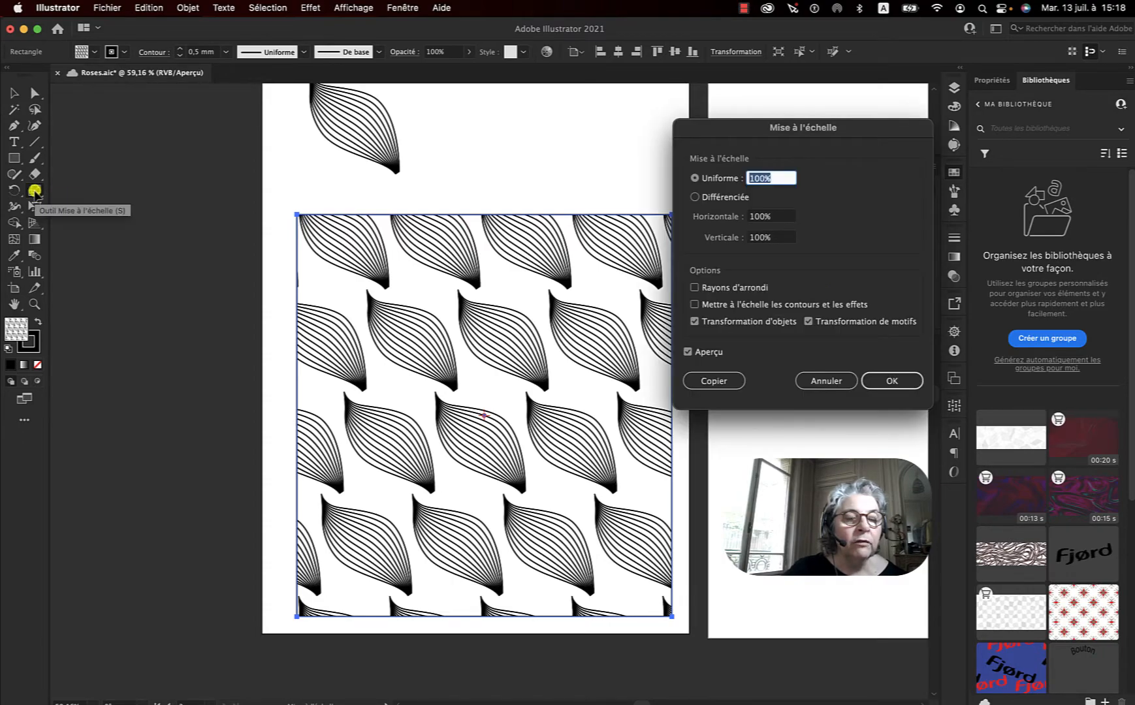
pyautogui.click(693, 322)
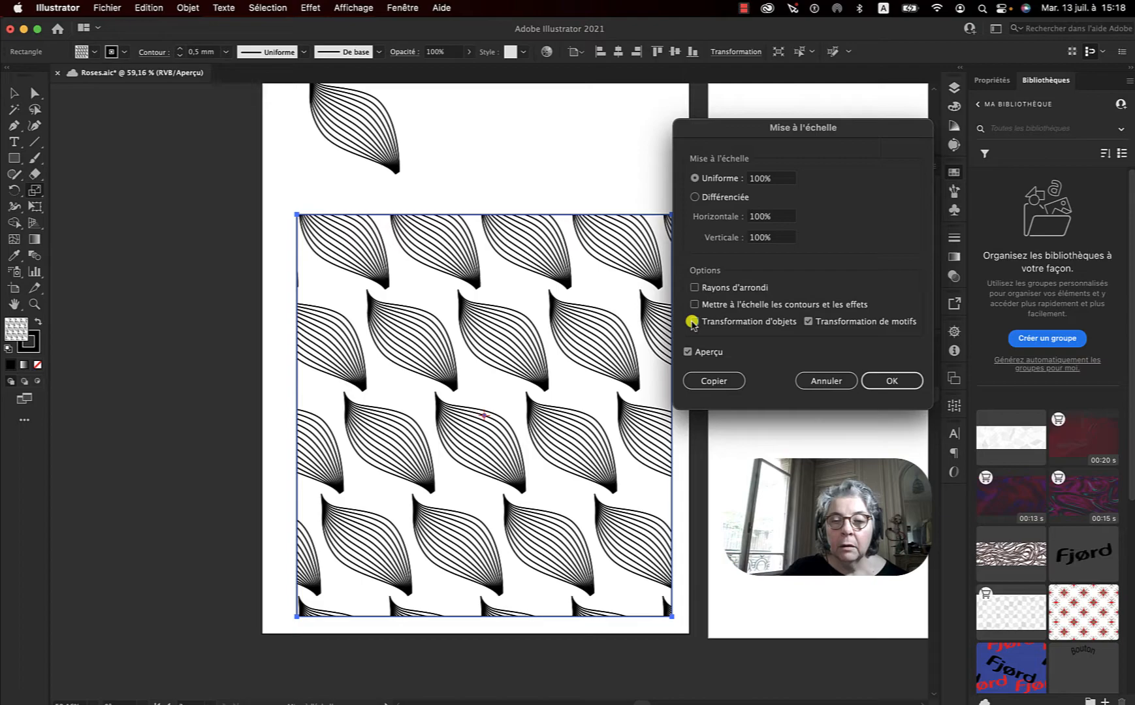
pyautogui.click(774, 178)
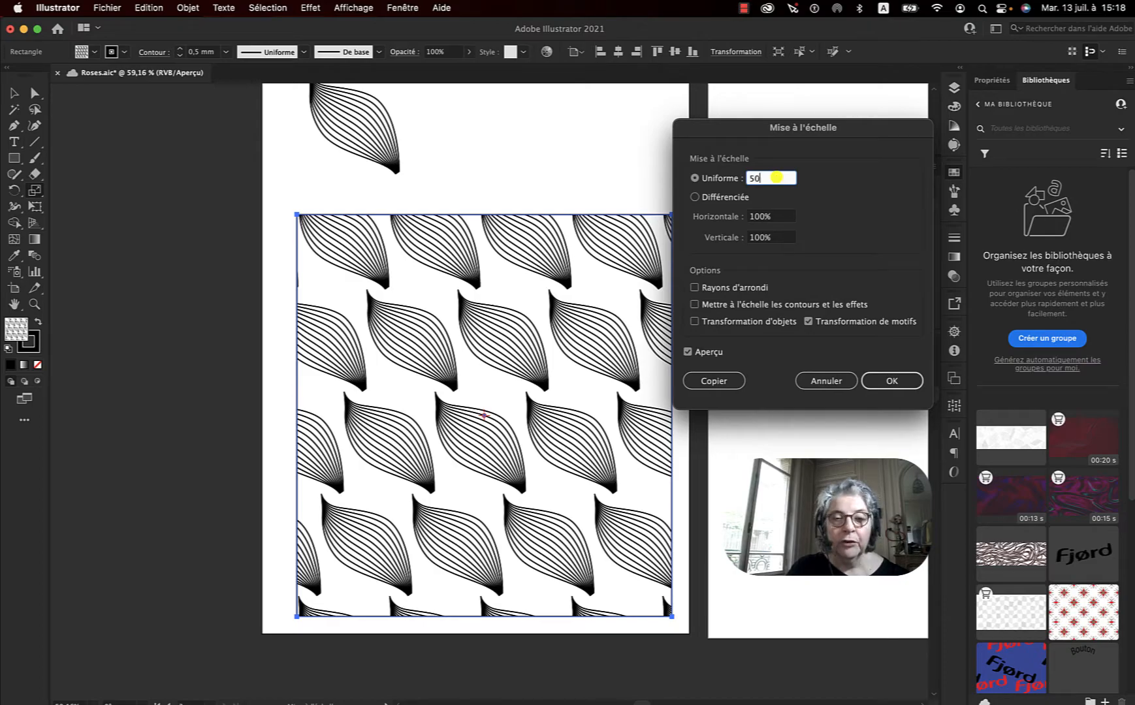
pyautogui.click(698, 353)
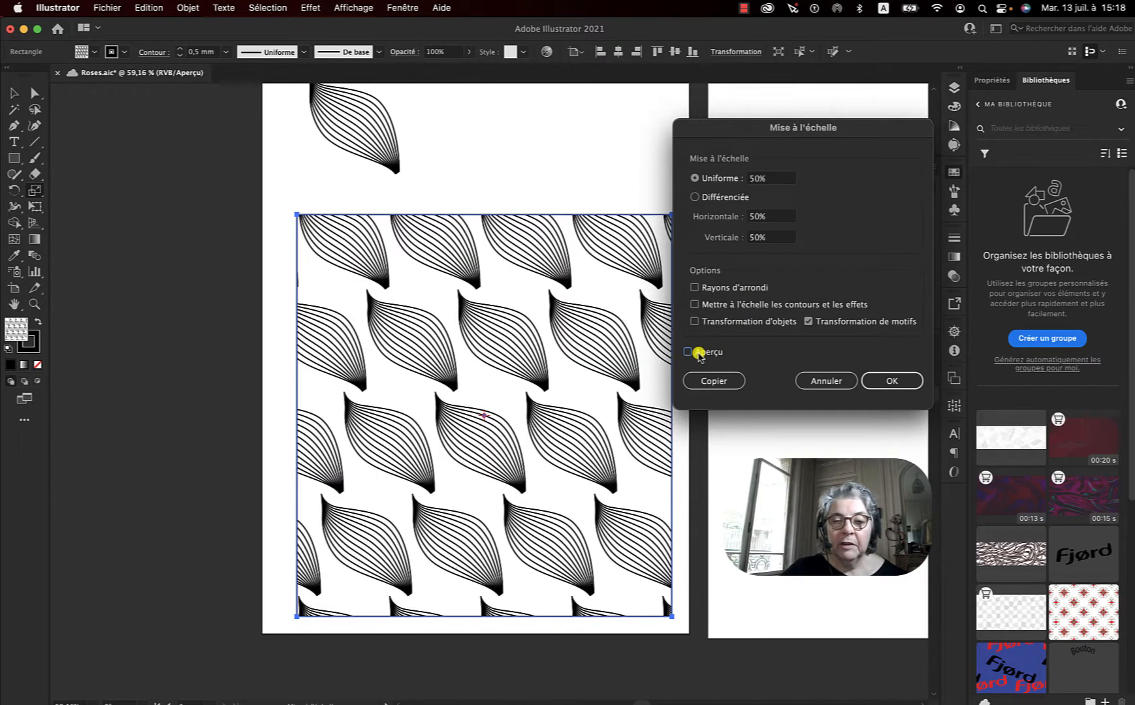
pyautogui.click(697, 353)
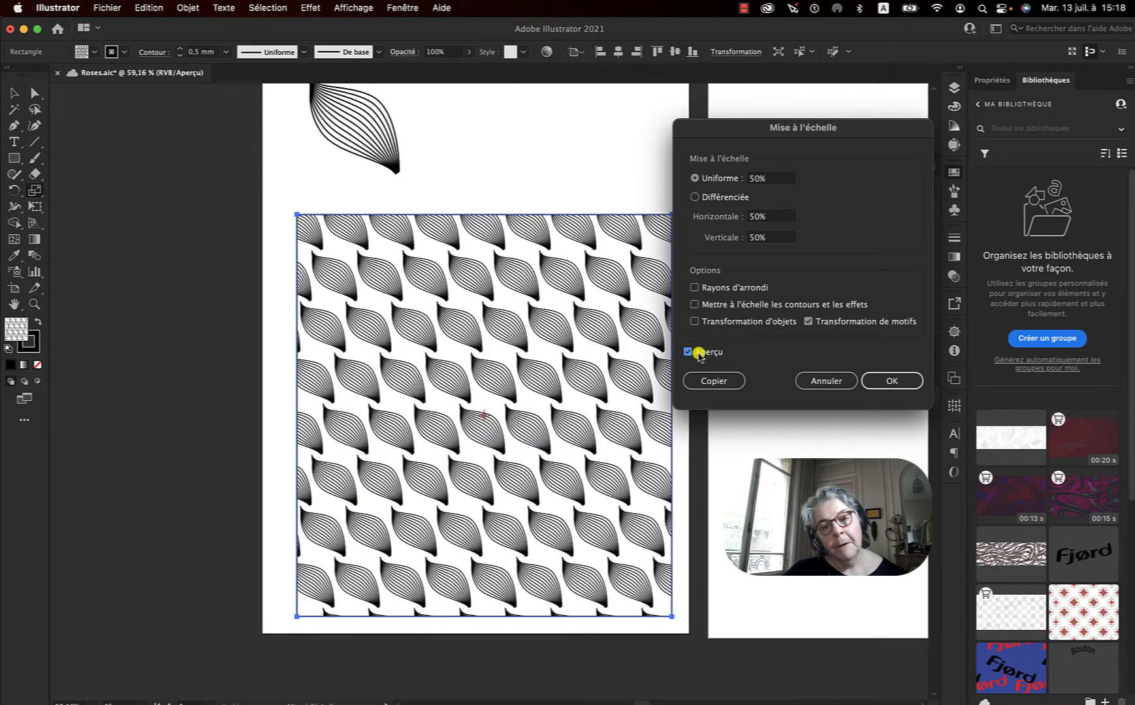
pyautogui.click(912, 380)
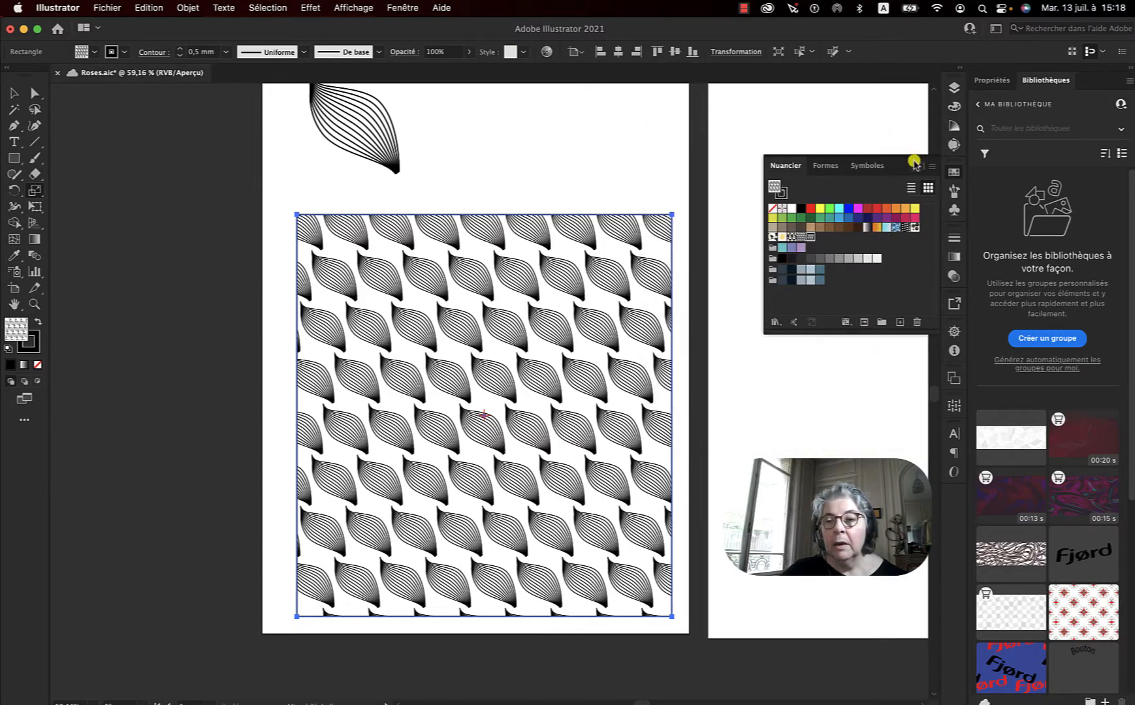
pyautogui.click(915, 169)
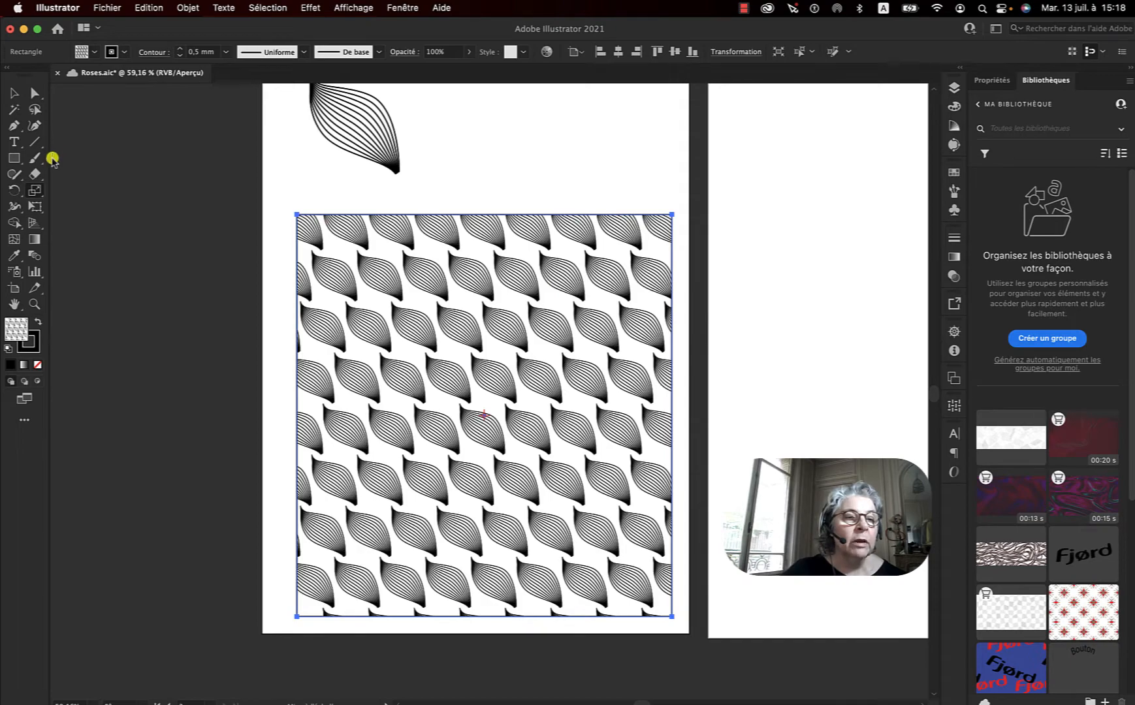
# Create a second rectangle of 184.15 by 197.556 mm near the upper-left corner of the leaf-patterned rectangle
pyautogui.click(16, 158)
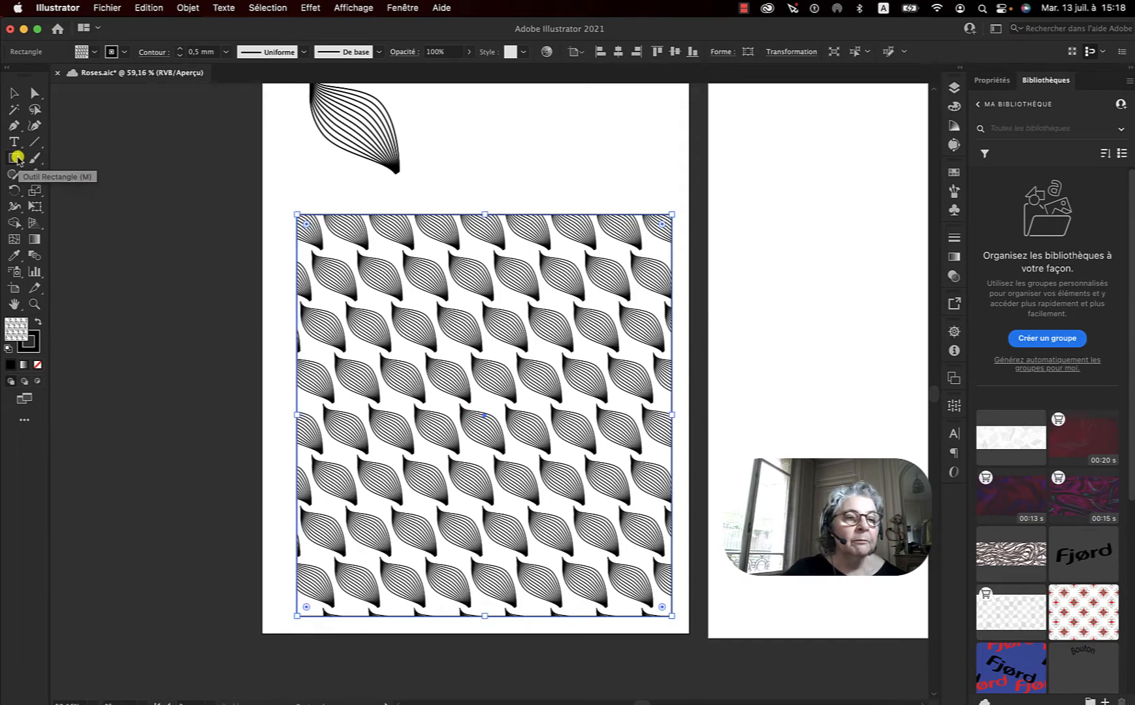
pyautogui.click(287, 198)
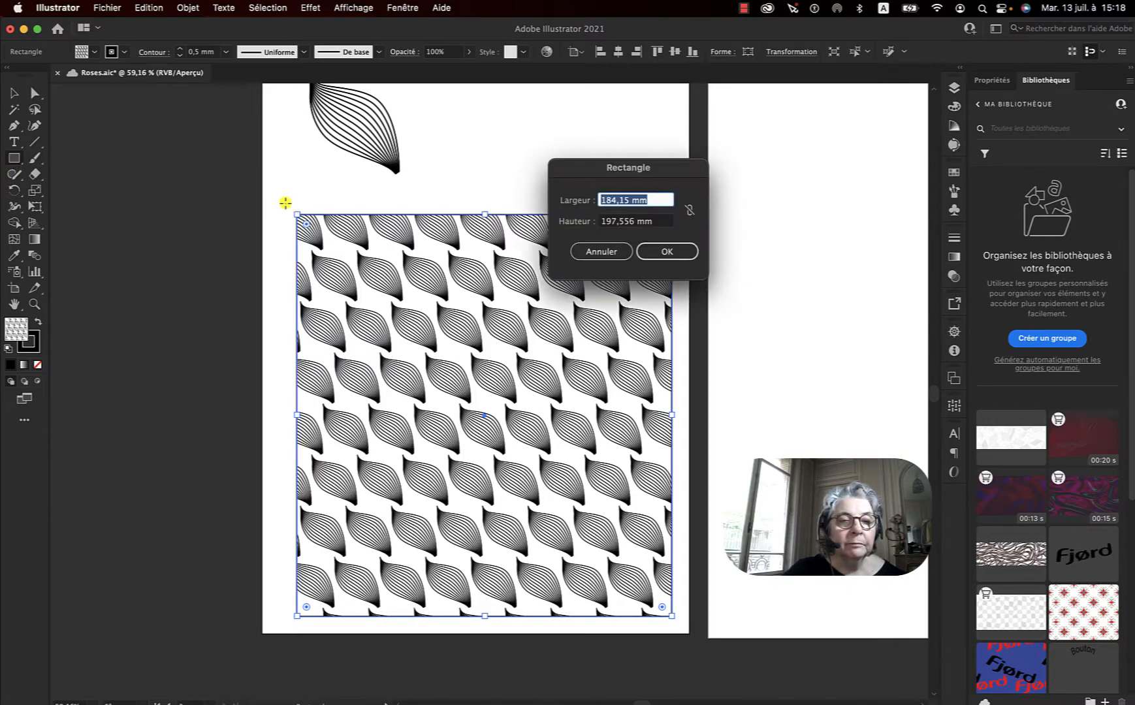
pyautogui.click(660, 250)
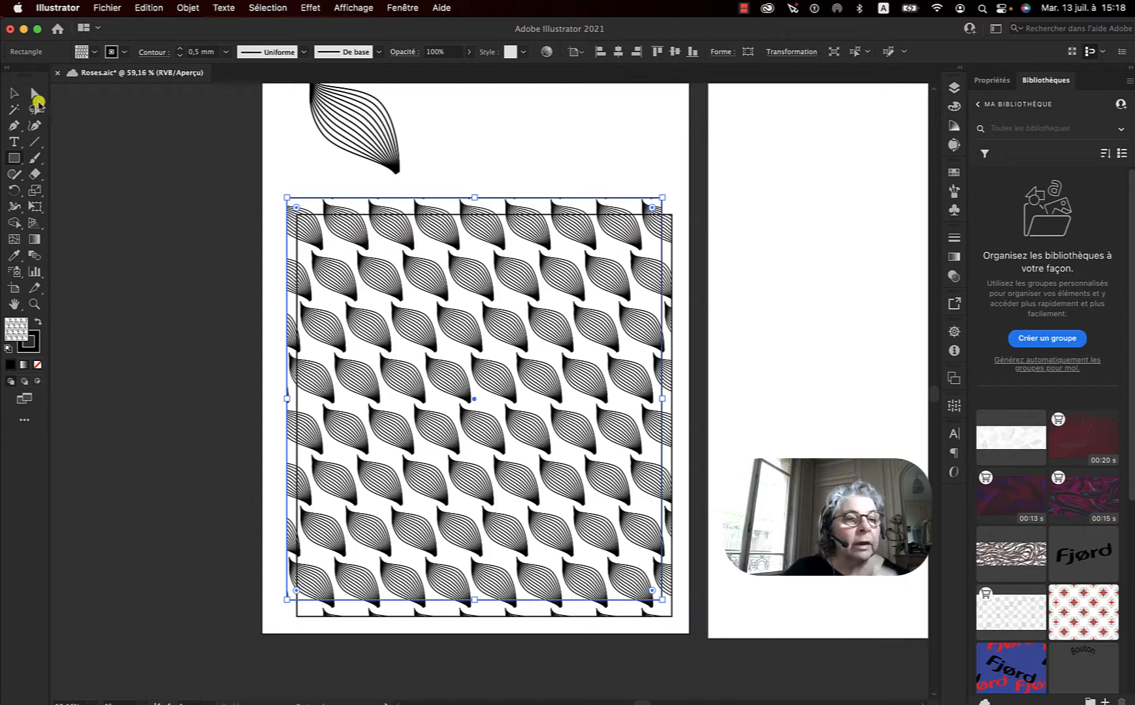
# Fill the new rectangle with the web color CC6666
pyautogui.click(14, 92)
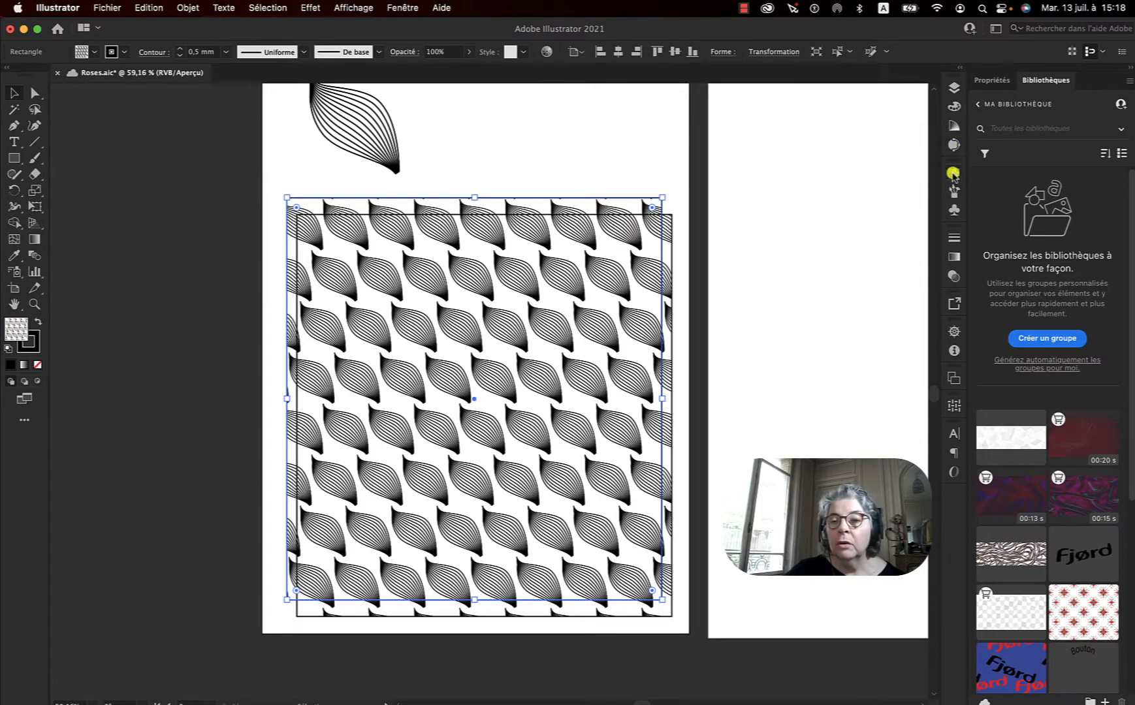
pyautogui.doubleClick(24, 326)
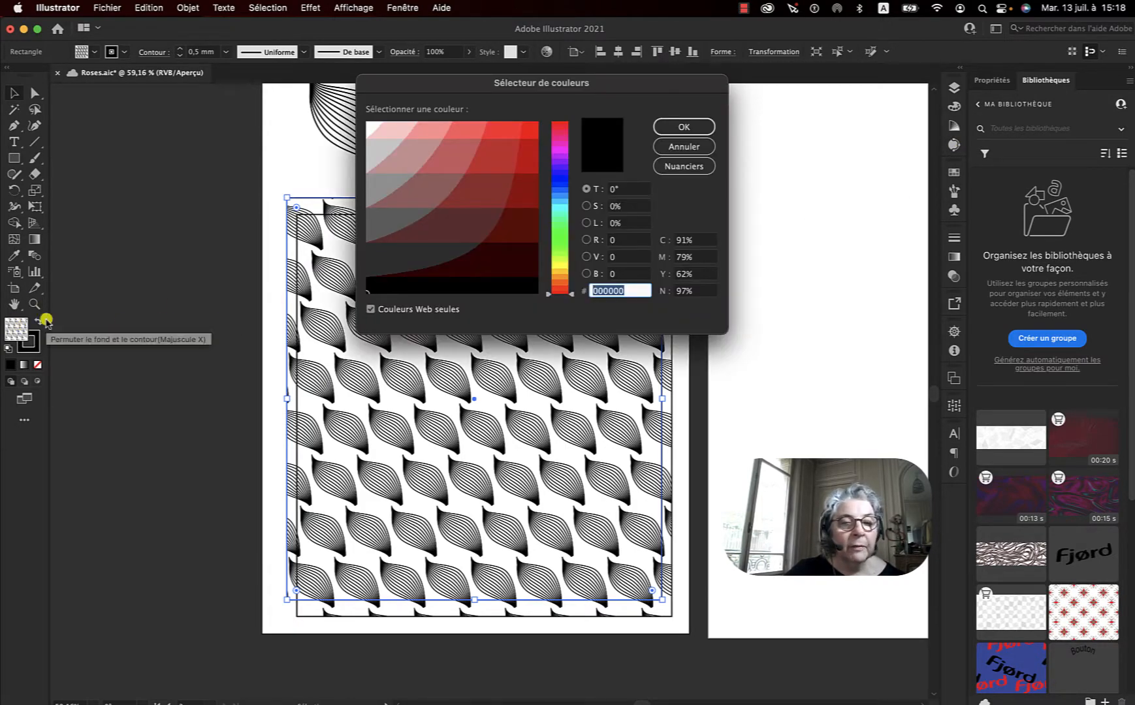
pyautogui.write('FF0000')
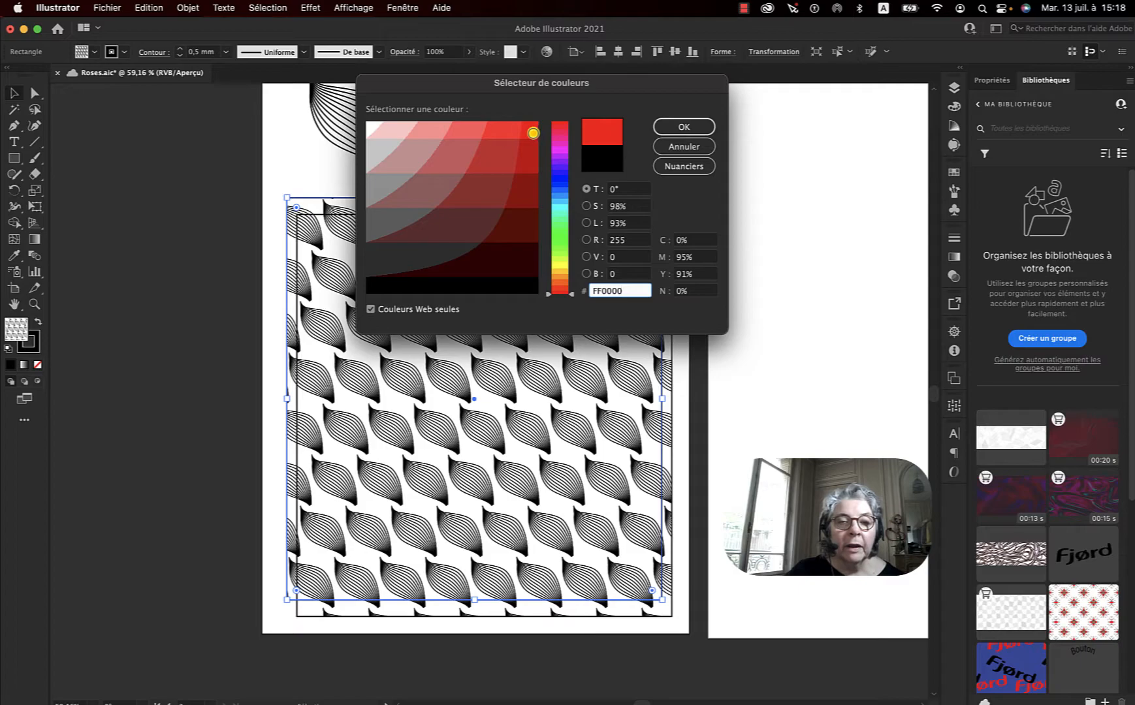
pyautogui.click(469, 149)
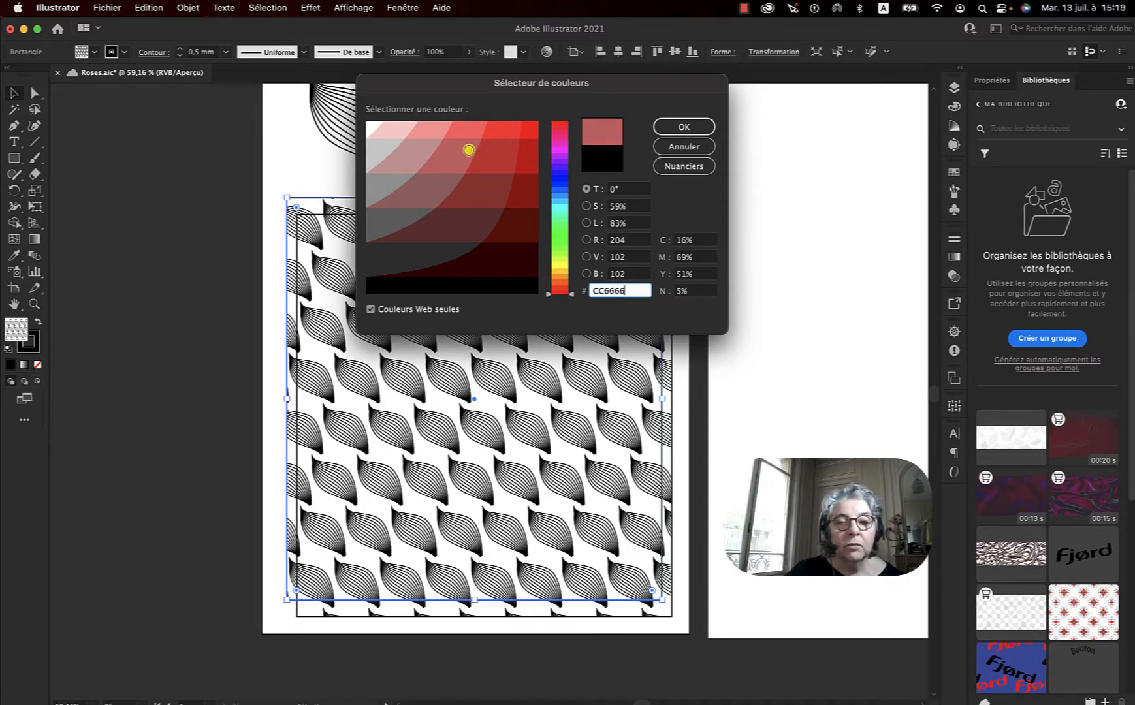
pyautogui.click(685, 125)
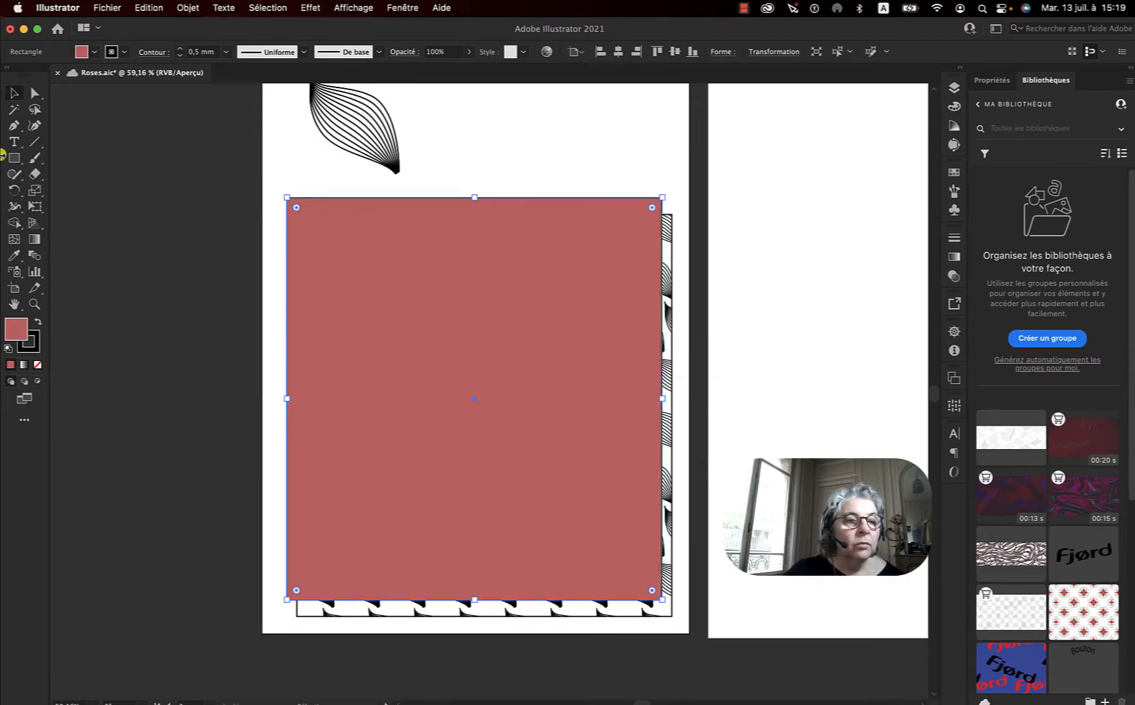
# Align the solid-color rectangle exactly over the leaf-patterned one, send it to the back and deselect it
pyautogui.moveTo(385, 269)
pyautogui.mouseDown()
pyautogui.moveTo(412, 301)
pyautogui.moveTo(393, 286)
pyautogui.mouseUp()
pyautogui.rightClick(392, 285)
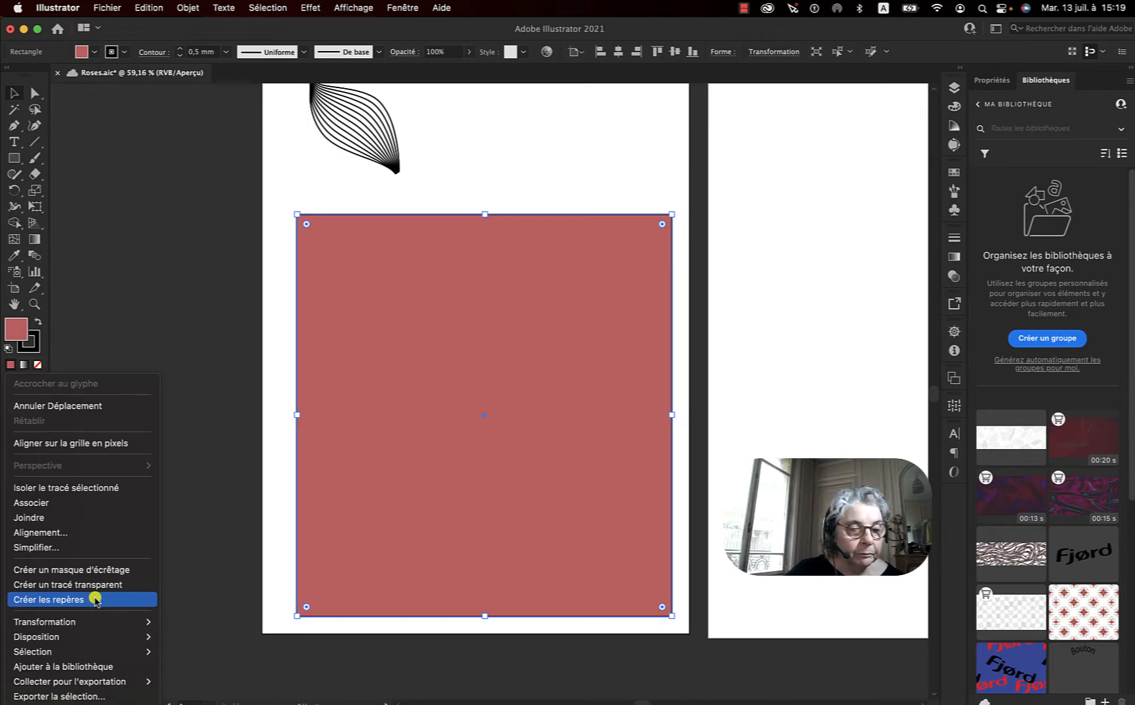
pyautogui.moveTo(104, 637)
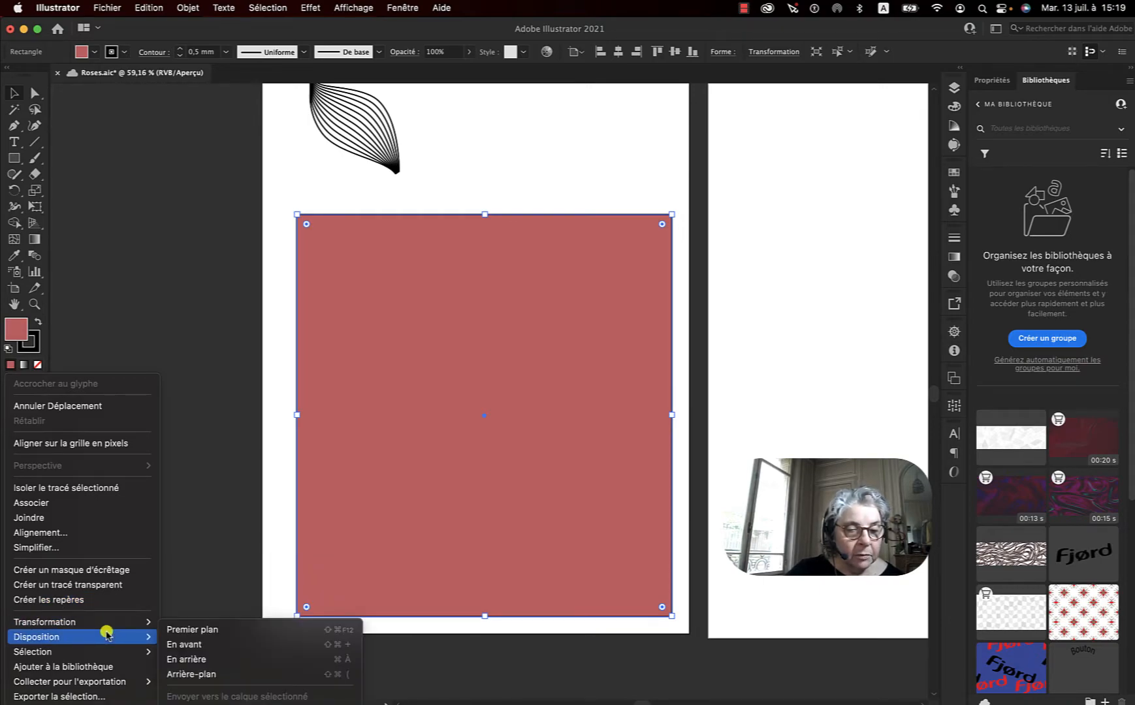
pyautogui.click(226, 676)
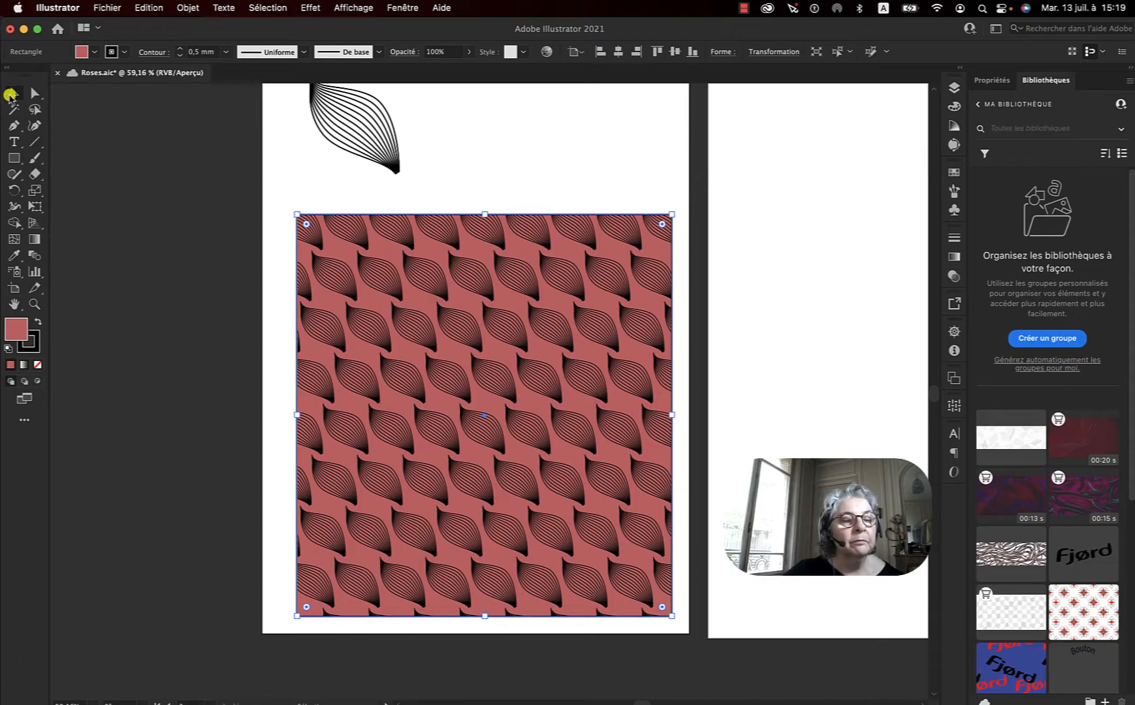
pyautogui.click(217, 158)
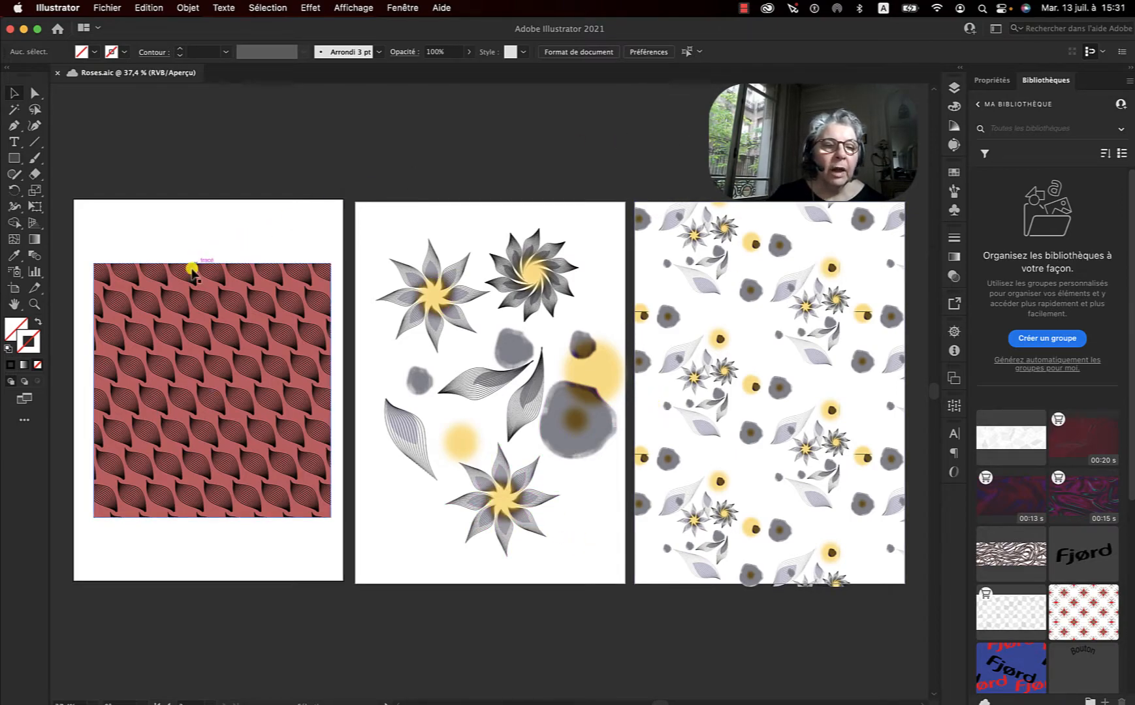
pyautogui.click(192, 294)
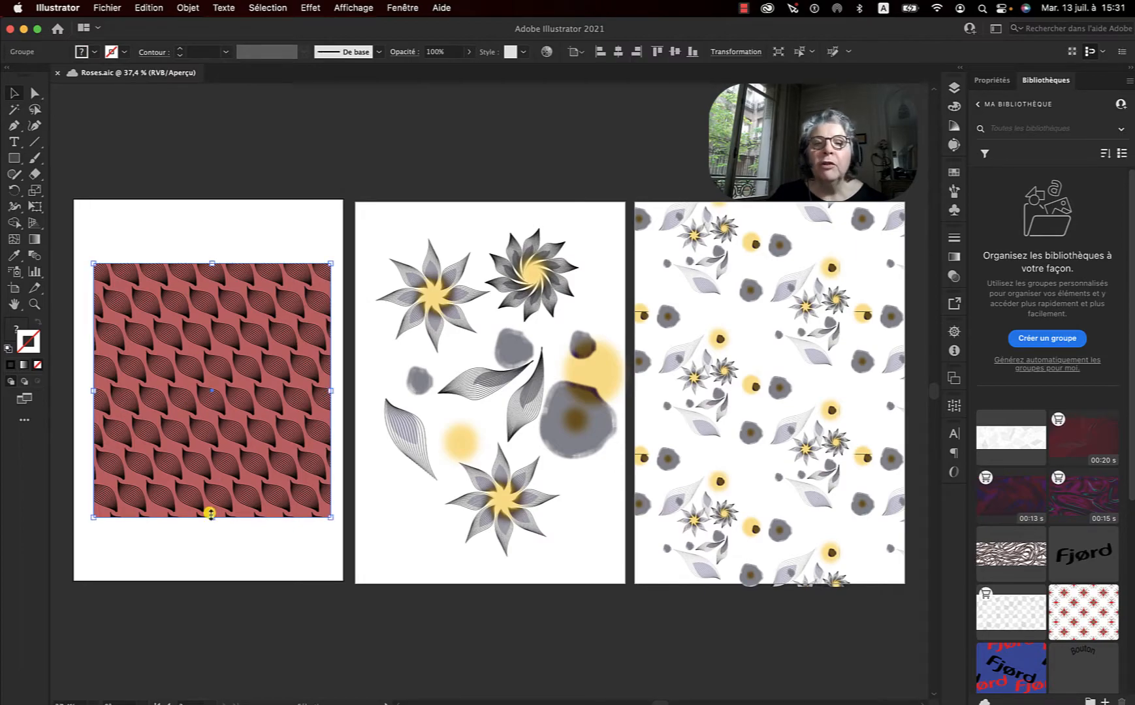
pyautogui.click(549, 307)
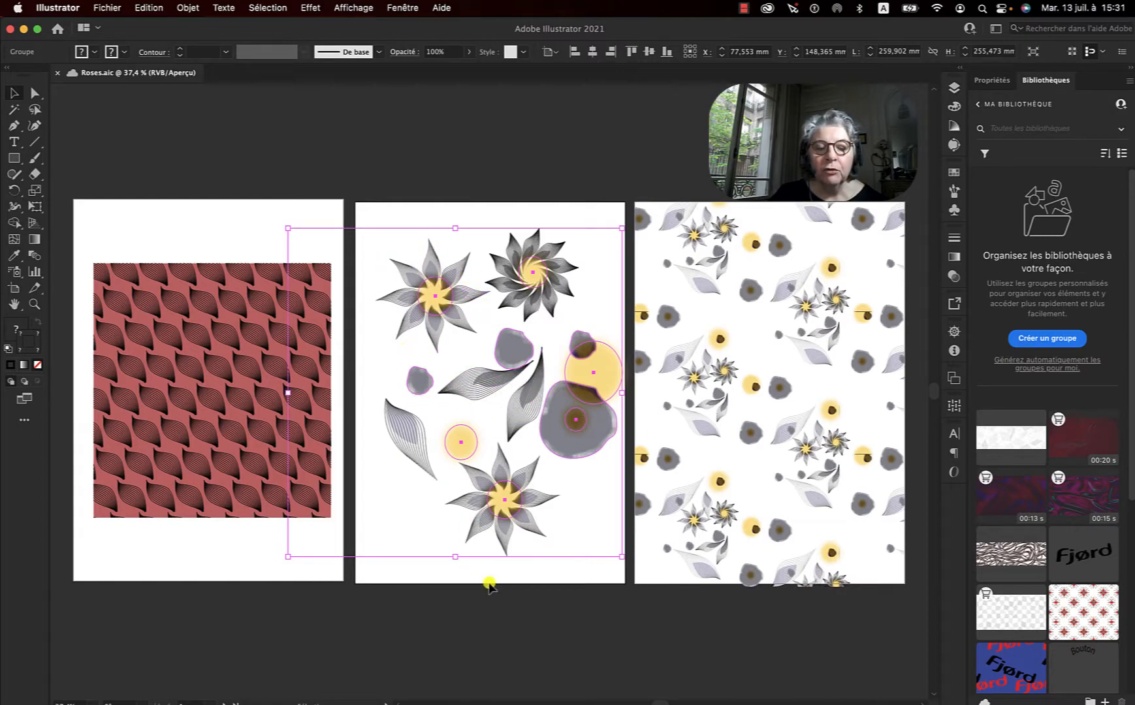
pyautogui.click(800, 421)
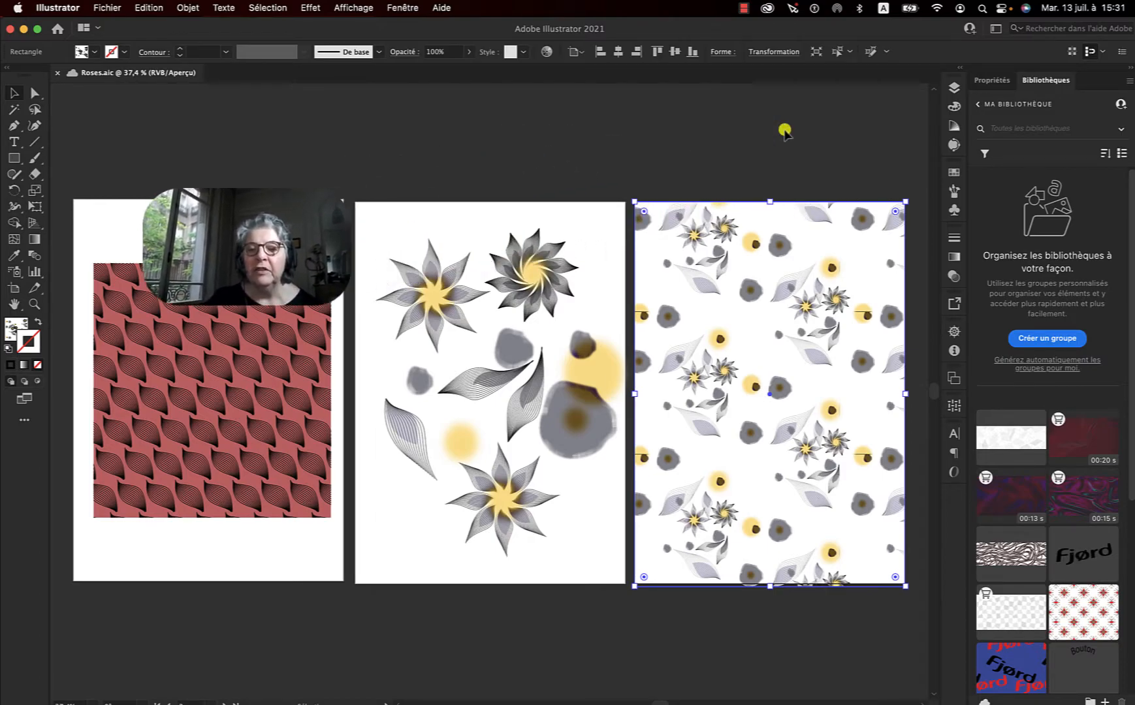
pyautogui.click(784, 127)
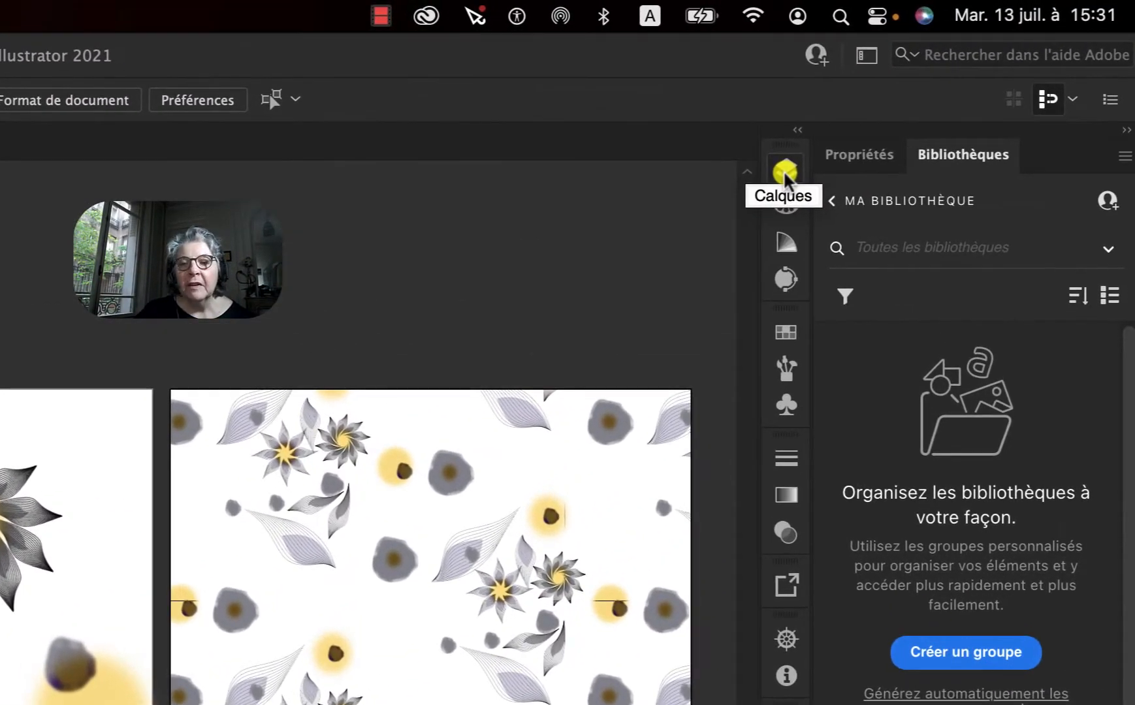
# Rename the layer Calque 5 as "motif01"
pyautogui.click(785, 172)
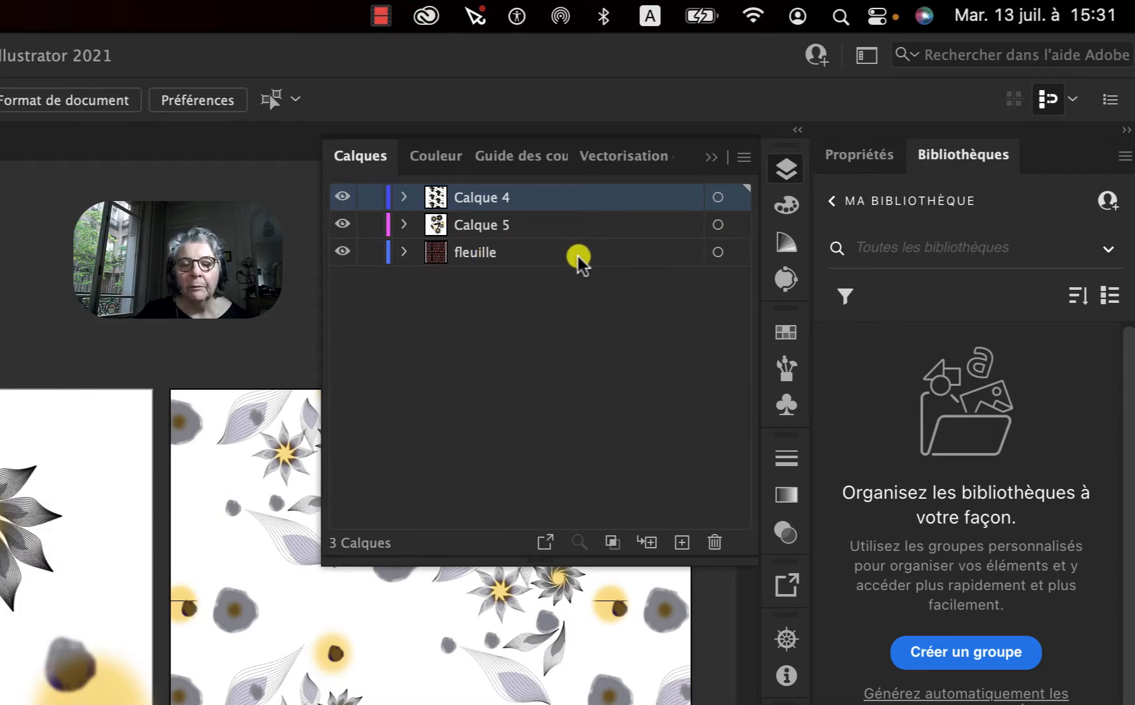
pyautogui.doubleClick(484, 226)
pyautogui.write('motif0')
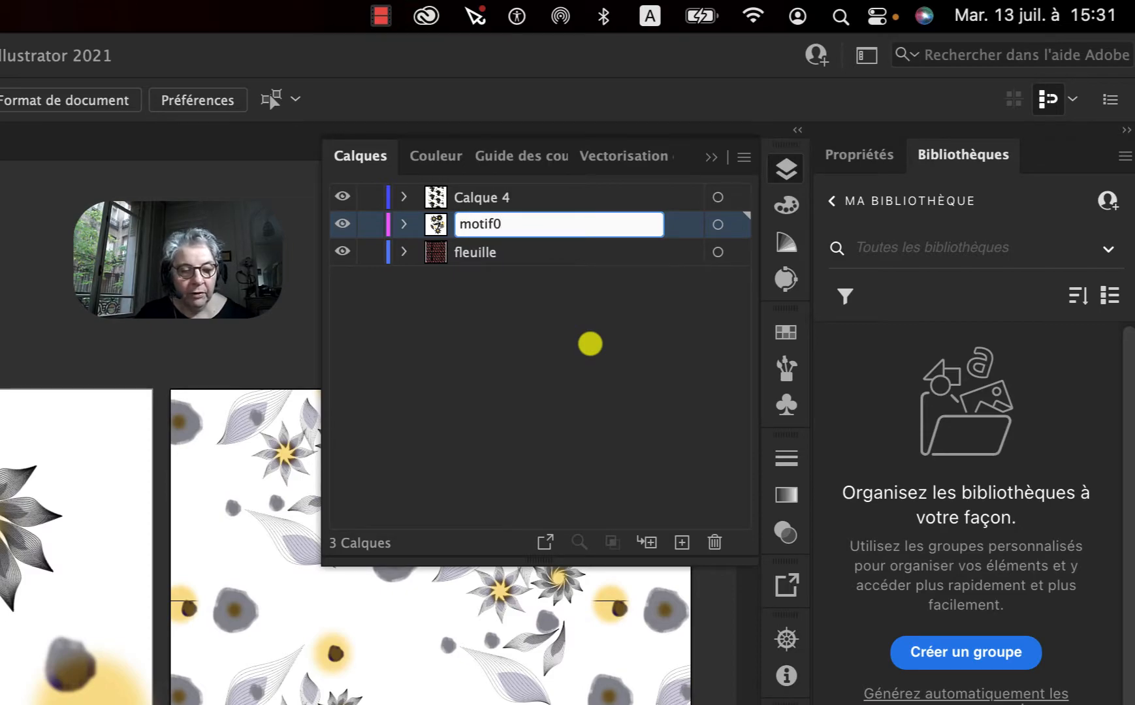
pyautogui.write('1')
pyautogui.press('Return')
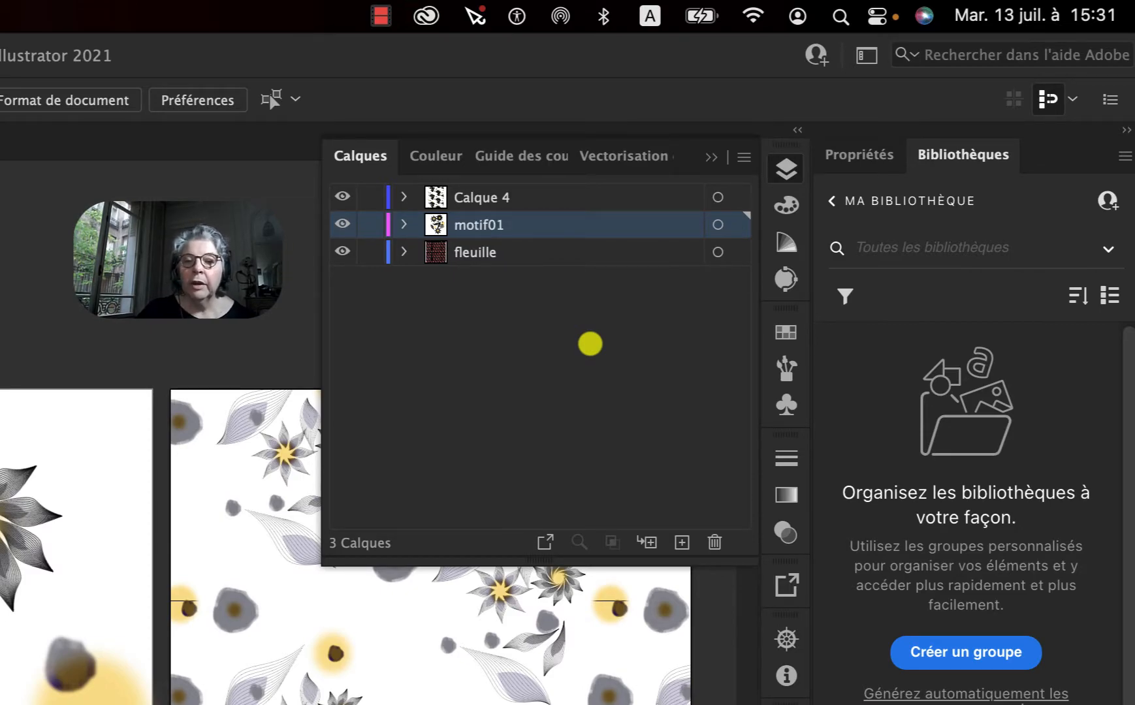
# Rename the layer Calque 4 as "roses"
pyautogui.click(504, 199)
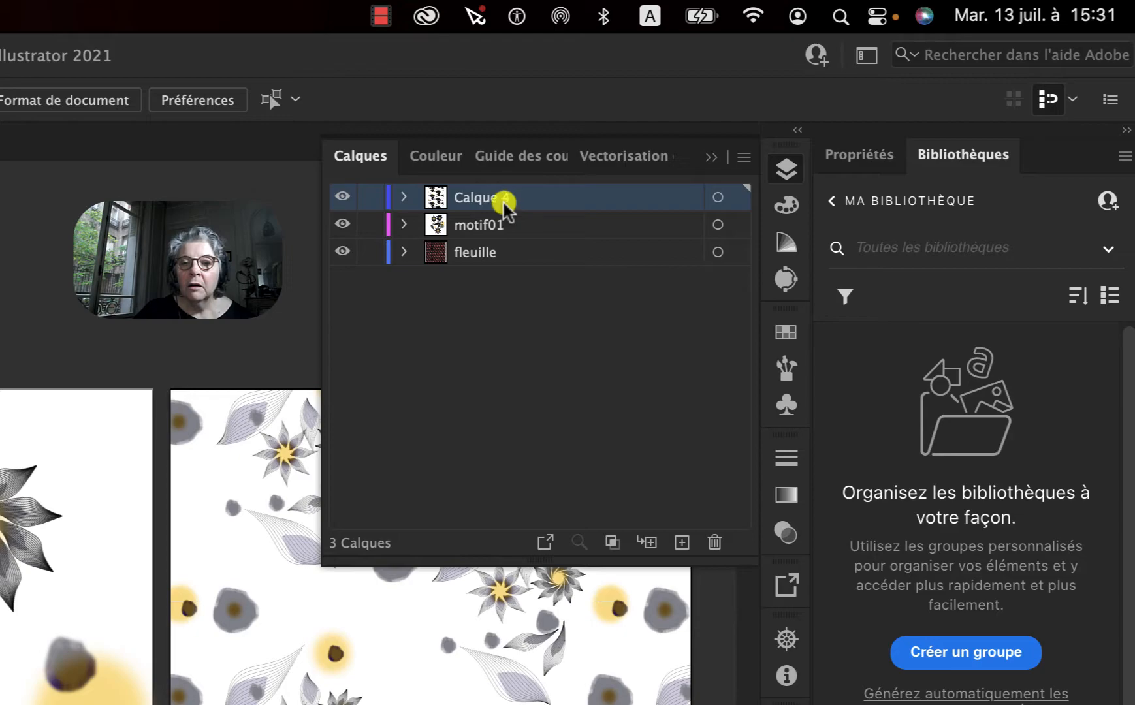
pyautogui.doubleClick(504, 199)
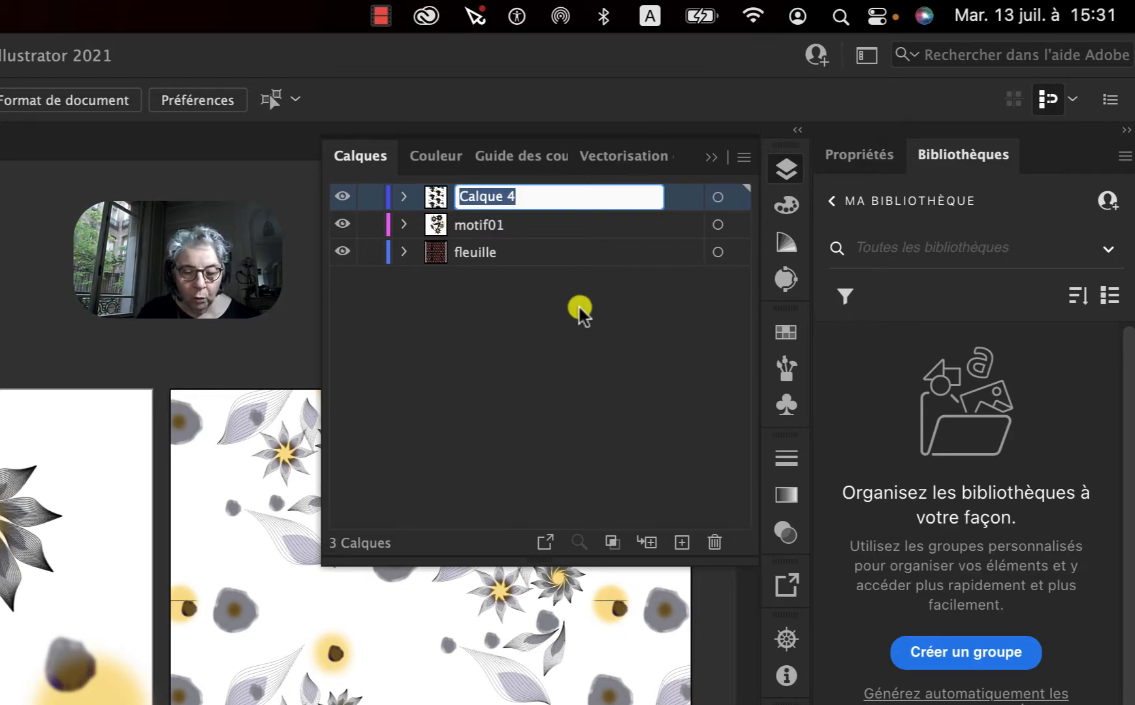
pyautogui.write('roses')
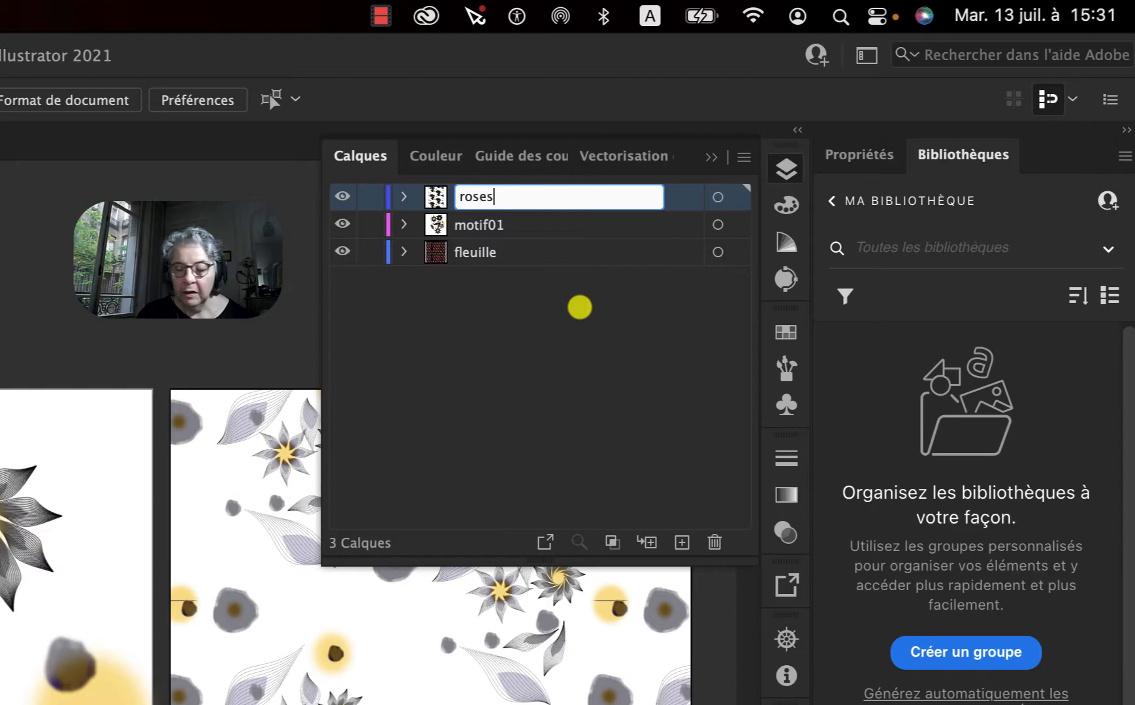
pyautogui.press('Return')
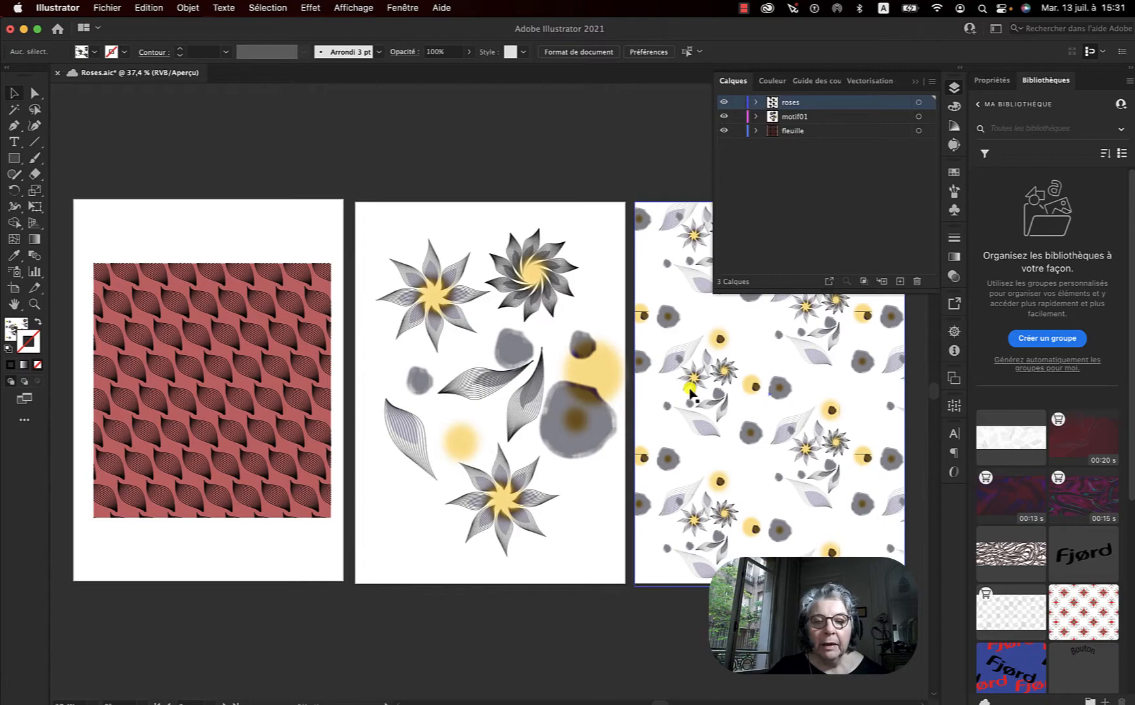
# Save the document and collapse the layer list
pyautogui.click(106, 7)
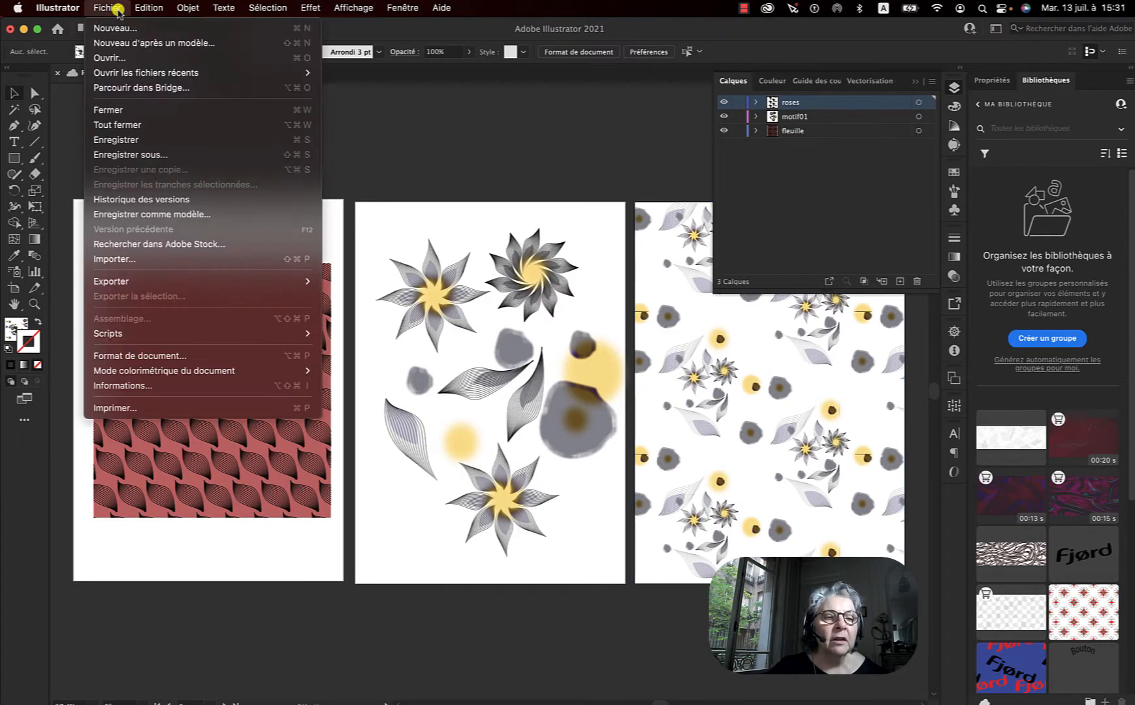
pyautogui.click(137, 140)
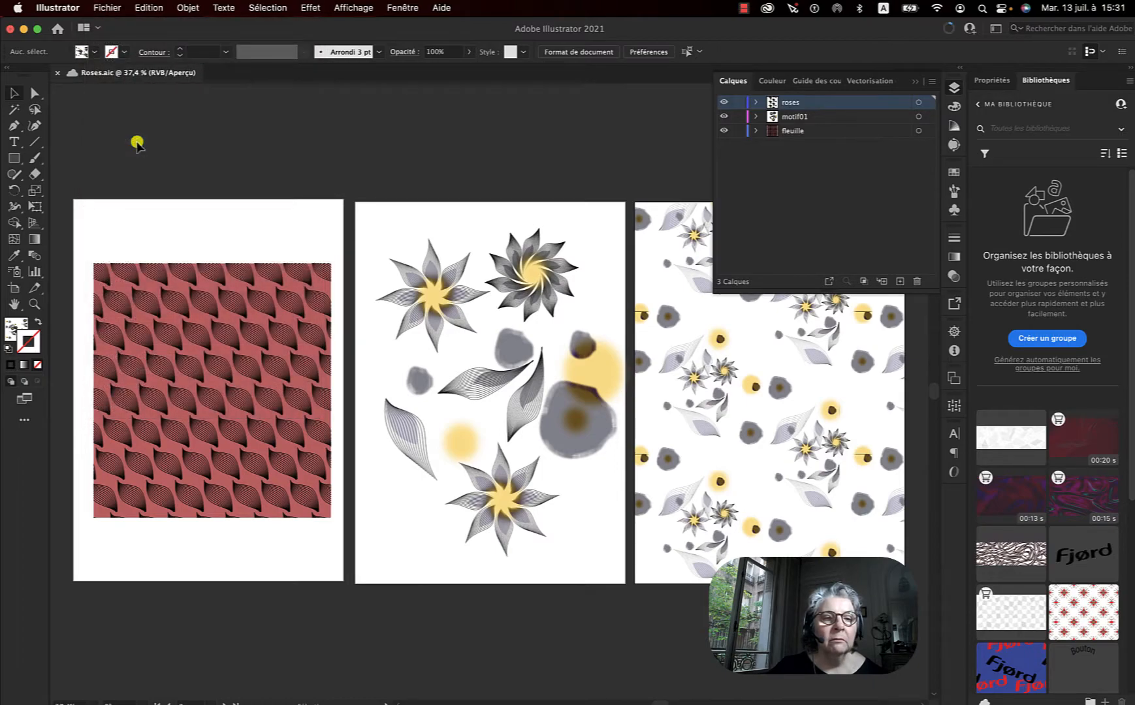
pyautogui.click(915, 82)
# Start saving the document under Save As on the computer as Roses.ai, with iCloud Drive as the location
pyautogui.click(108, 8)
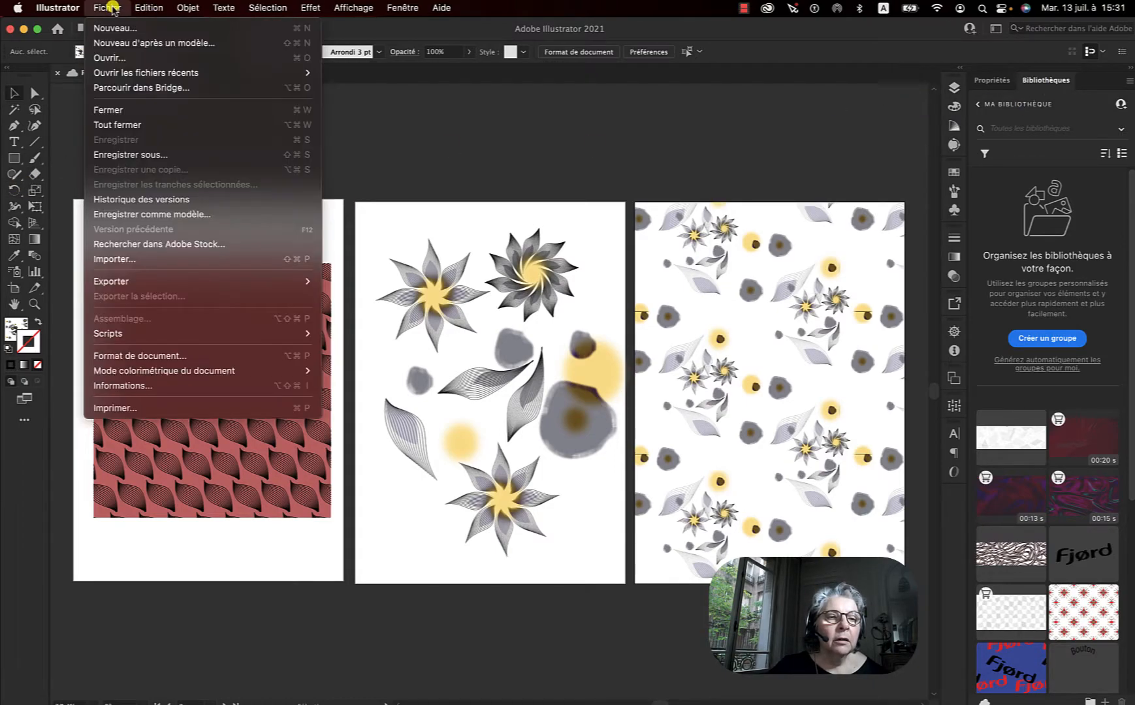
pyautogui.click(128, 155)
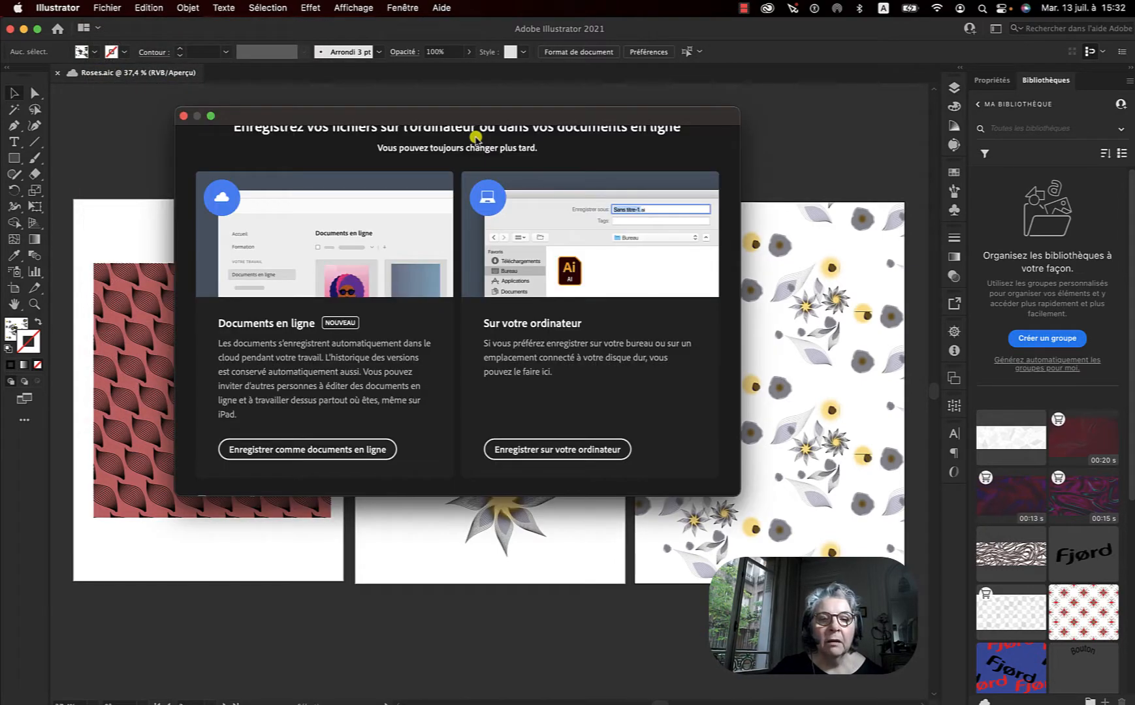
pyautogui.click(567, 452)
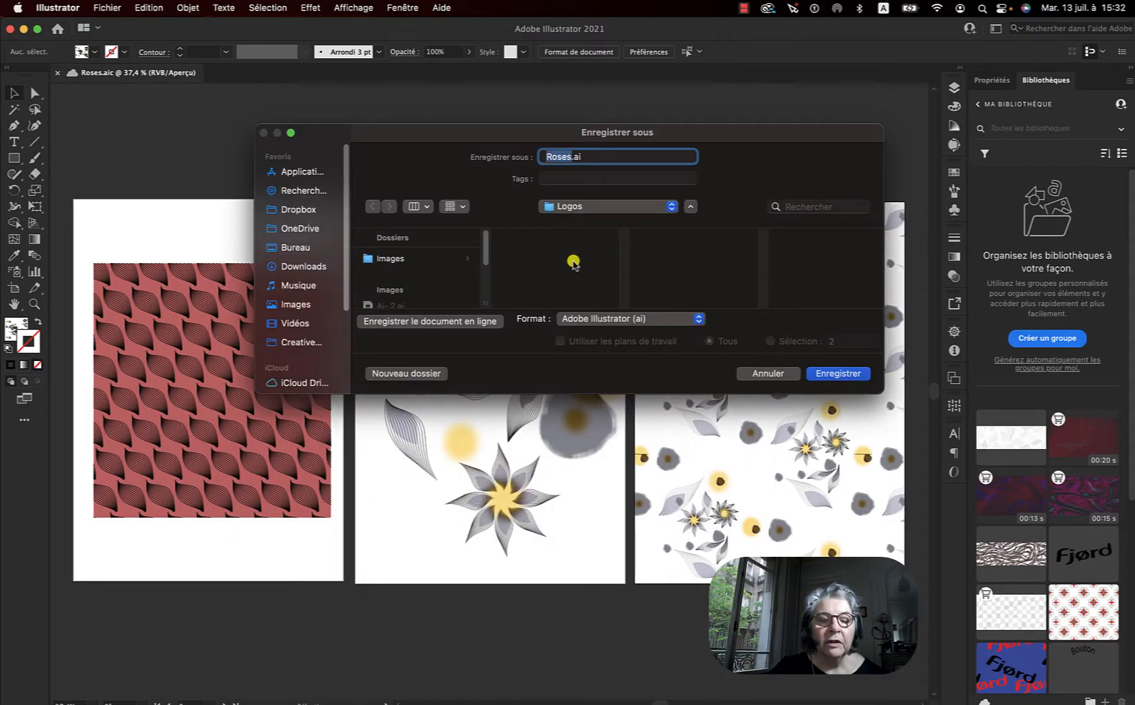
pyautogui.moveTo(346, 268); pyautogui.dragTo(346, 324)
pyautogui.click(313, 320)
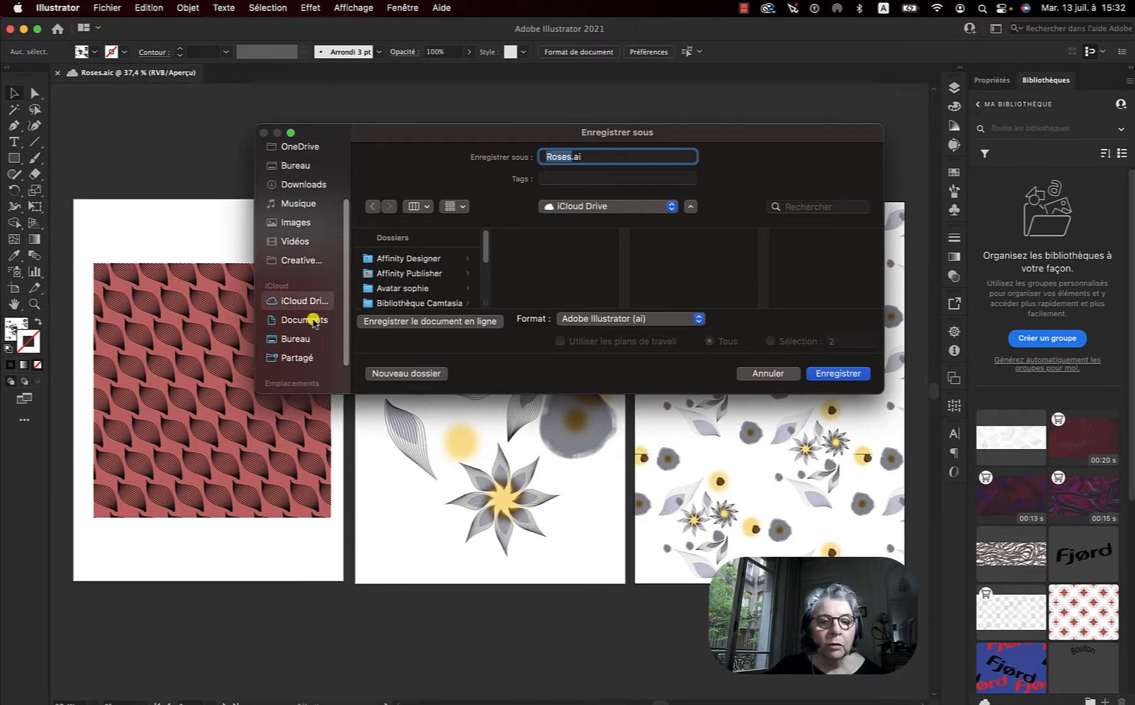
# Set the save location to the Clo3D folder inside Documents > Modélismes on iCloud Drive
pyautogui.moveTo(487, 234); pyautogui.dragTo(486, 252)
pyautogui.scroll(-1, 486, 252)
pyautogui.scroll(1, 487, 252)
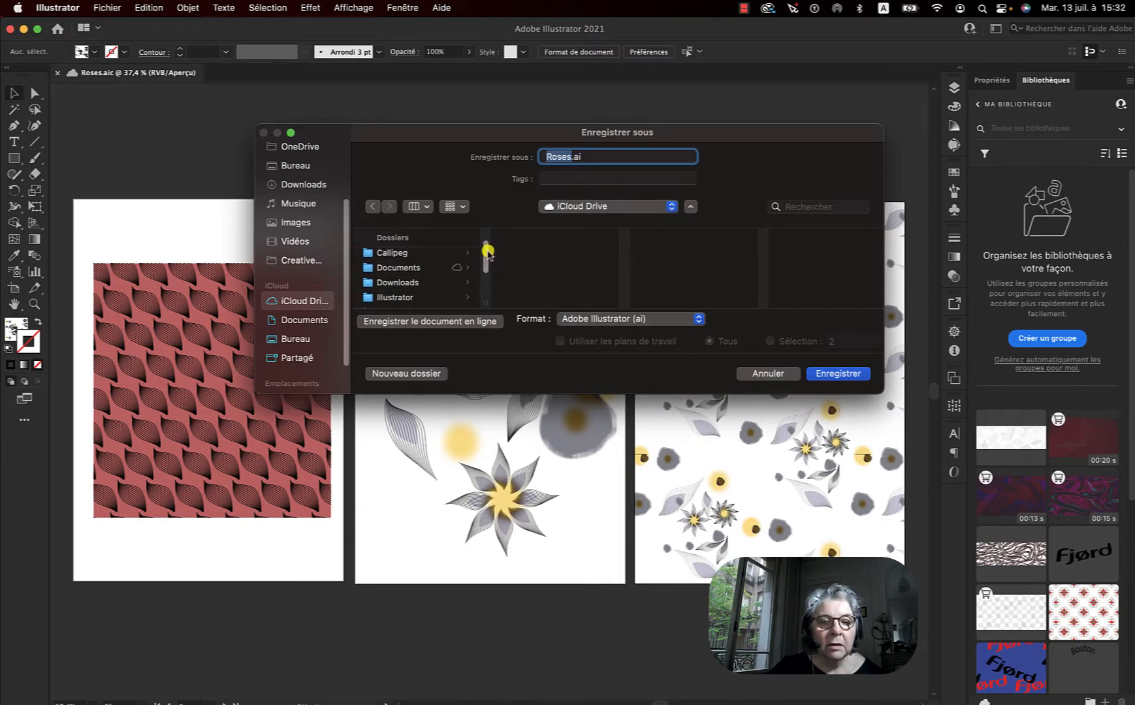
pyautogui.click(393, 269)
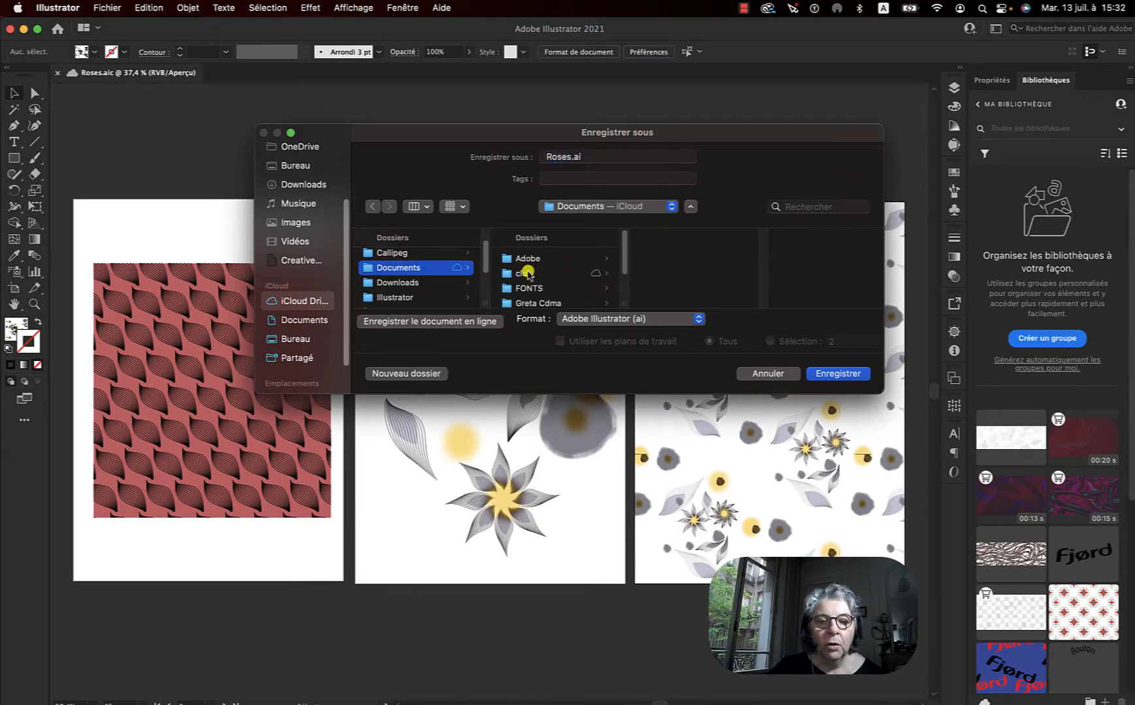
pyautogui.click(522, 275)
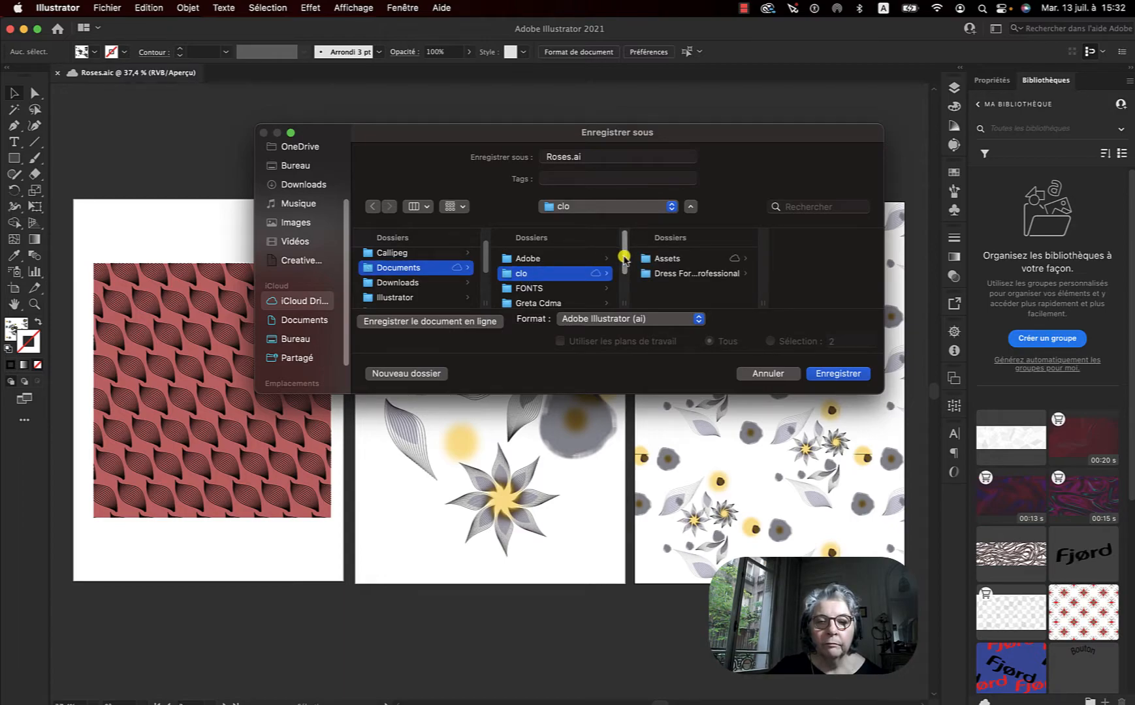
pyautogui.scroll(-1, 624, 260)
pyautogui.scroll(-2, 624, 260)
pyautogui.click(538, 262)
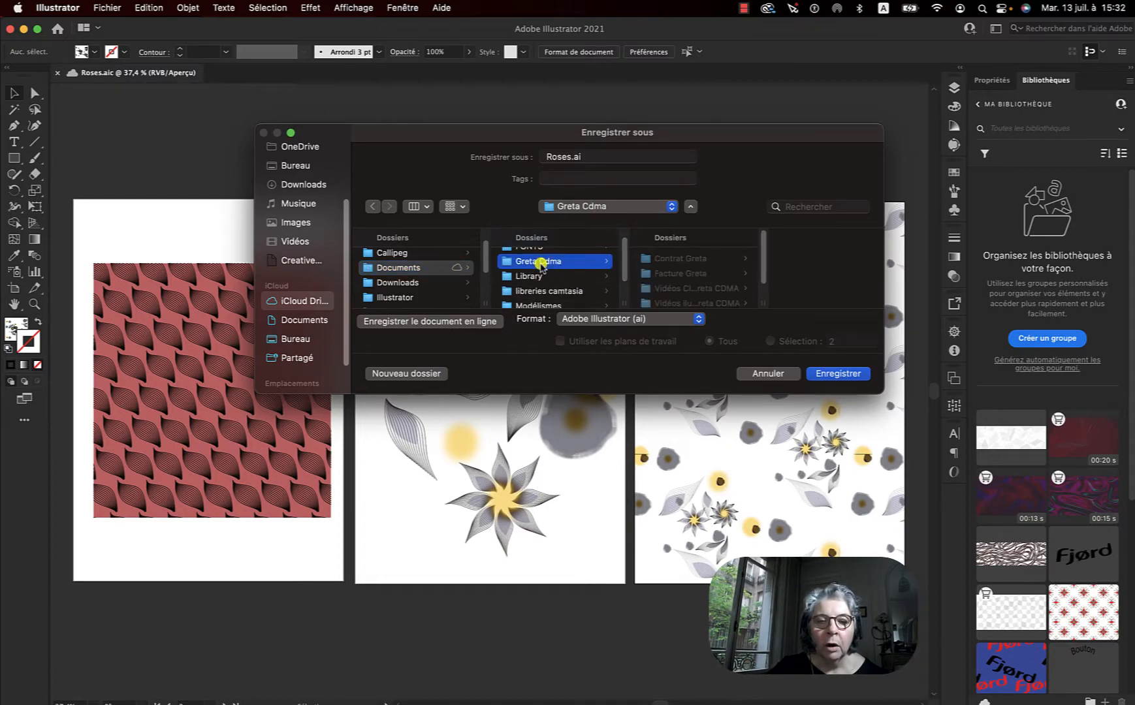
pyautogui.scroll(2, 624, 256)
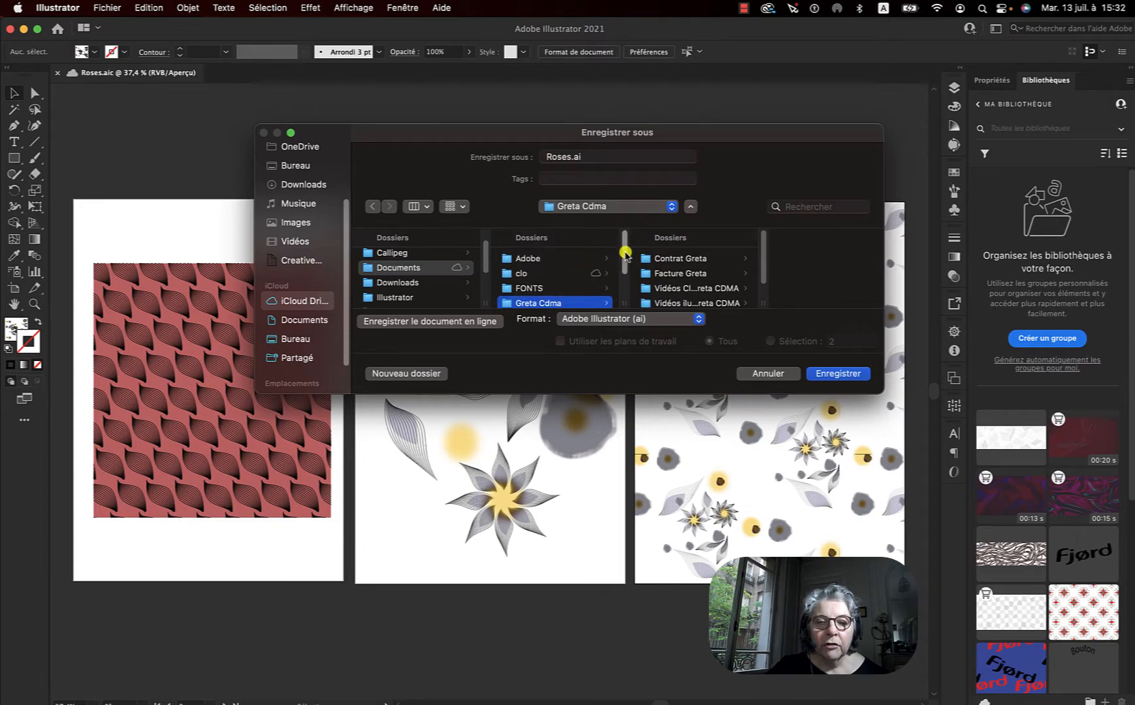
pyautogui.scroll(-5, 620, 255)
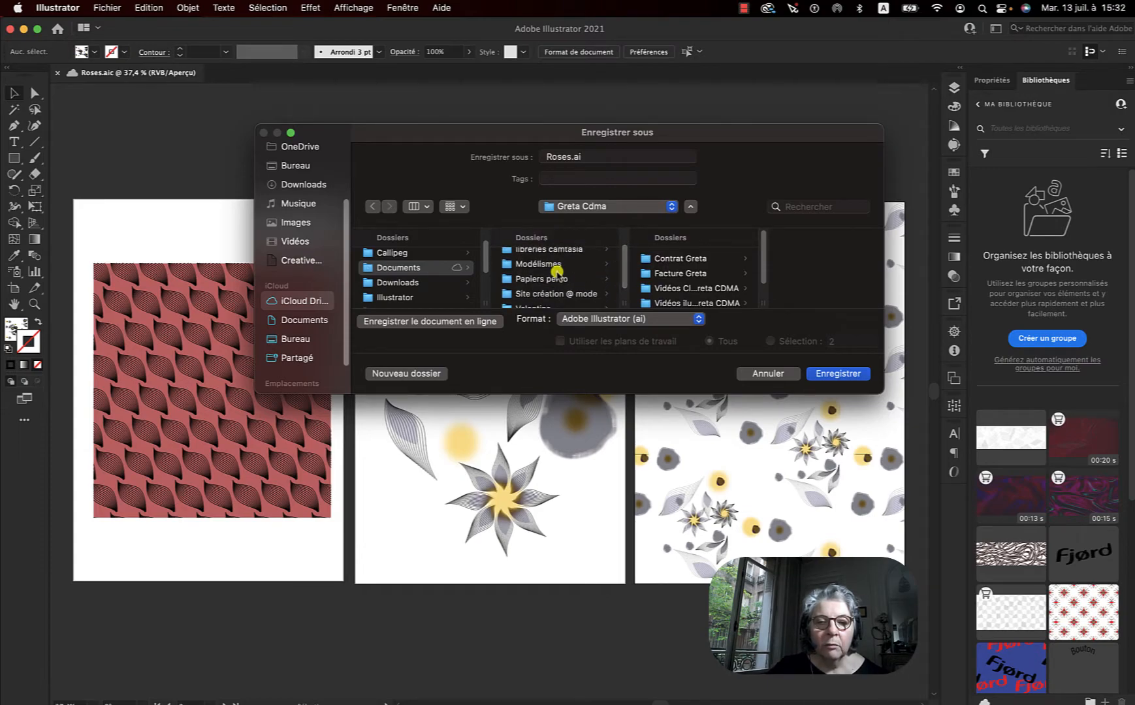
pyautogui.click(552, 264)
pyautogui.click(653, 260)
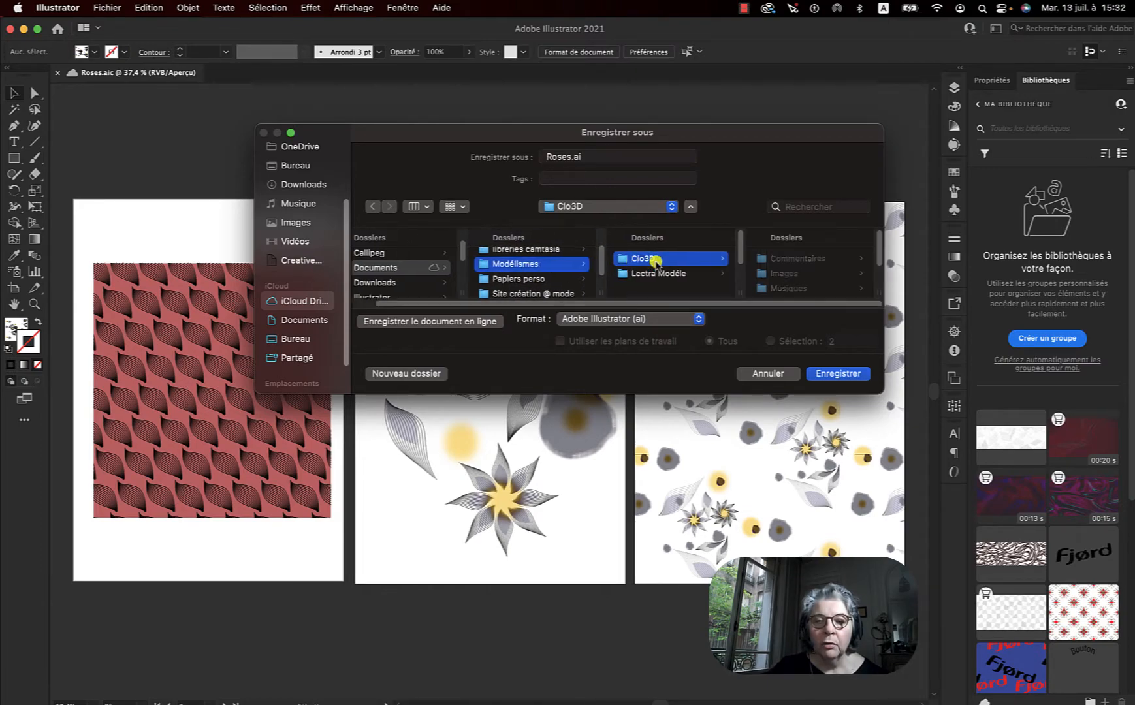
pyautogui.moveTo(877, 243); pyautogui.dragTo(875, 274)
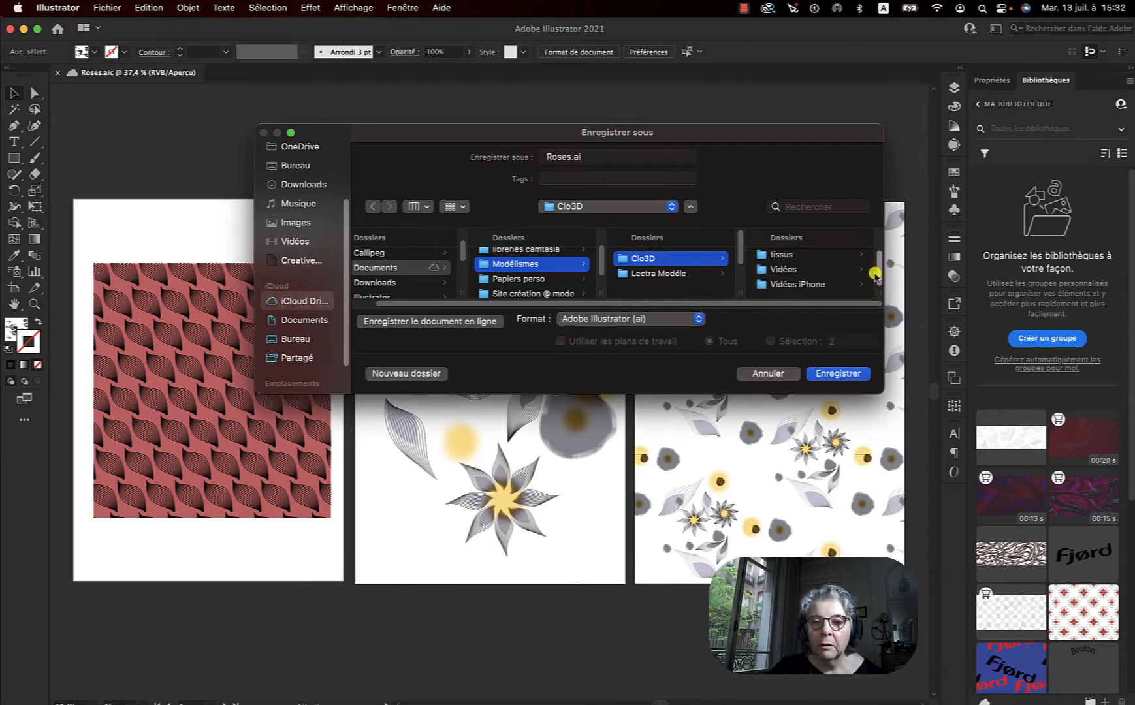
# Create a folder named Motifs inside Clo3D and save Roses.ai in it with the Illustrator 2020 version options
pyautogui.click(431, 374)
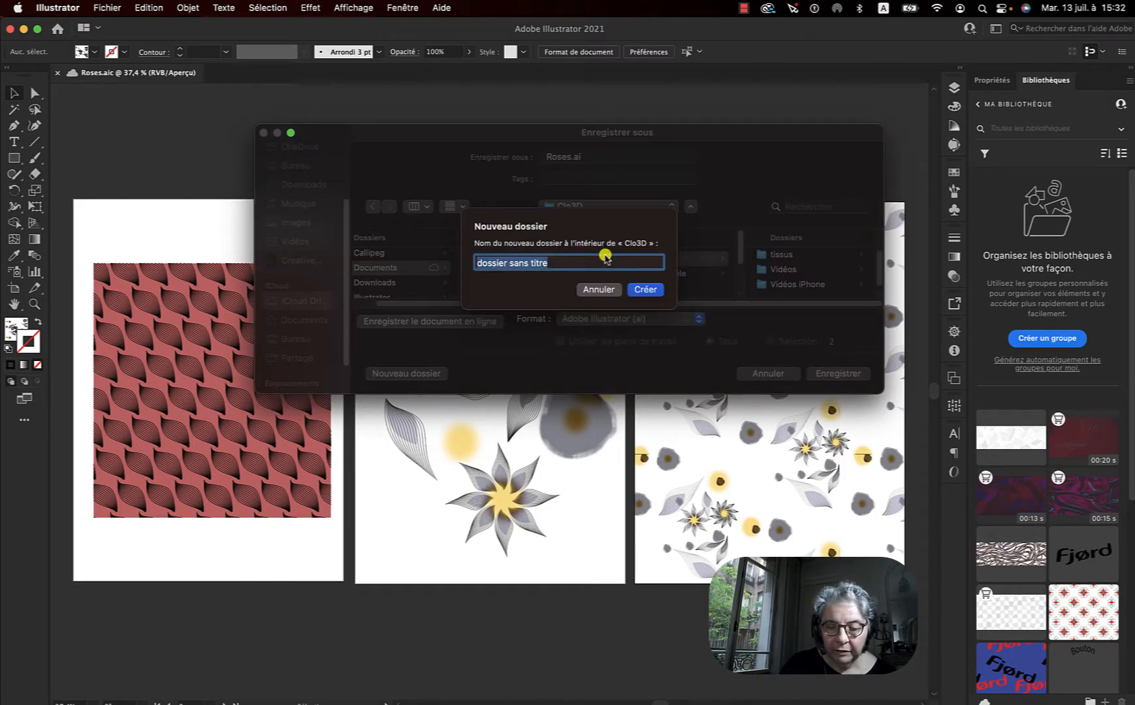
pyautogui.write('Motifs')
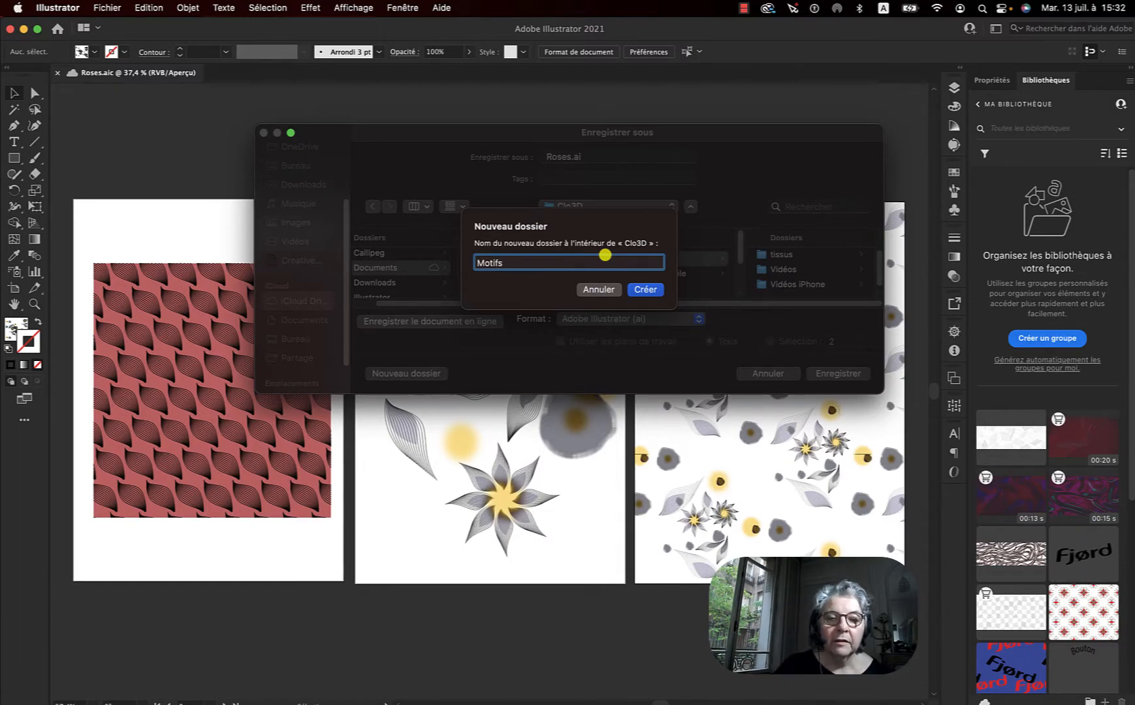
pyautogui.click(646, 290)
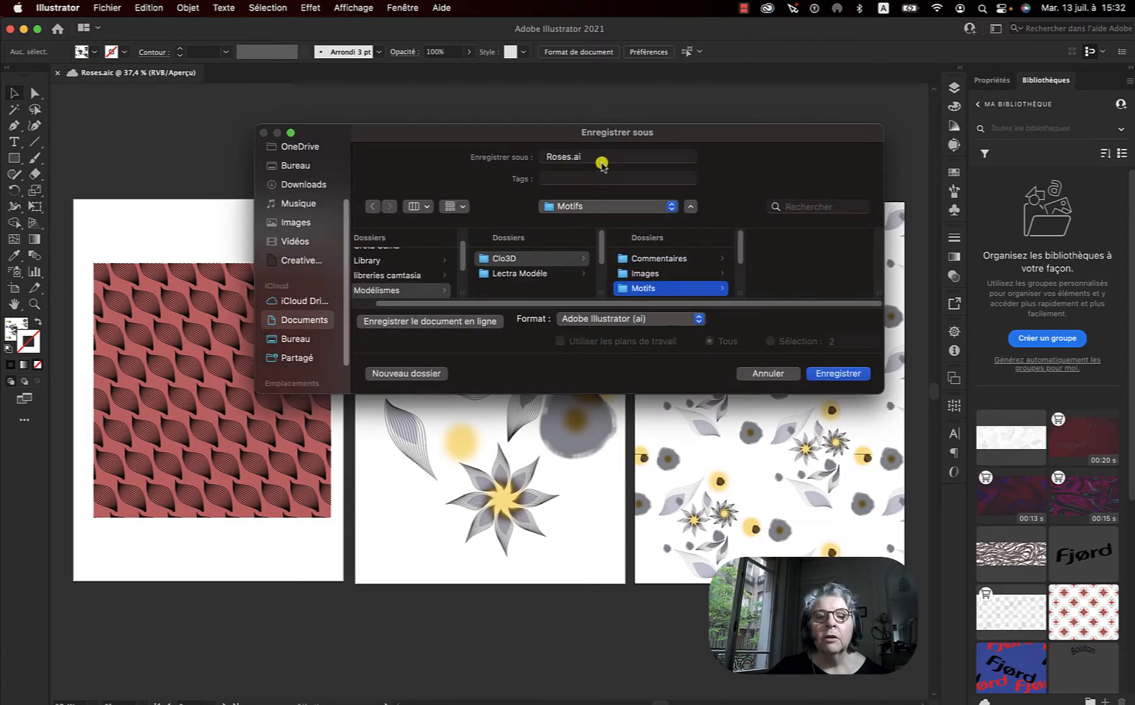
pyautogui.click(843, 373)
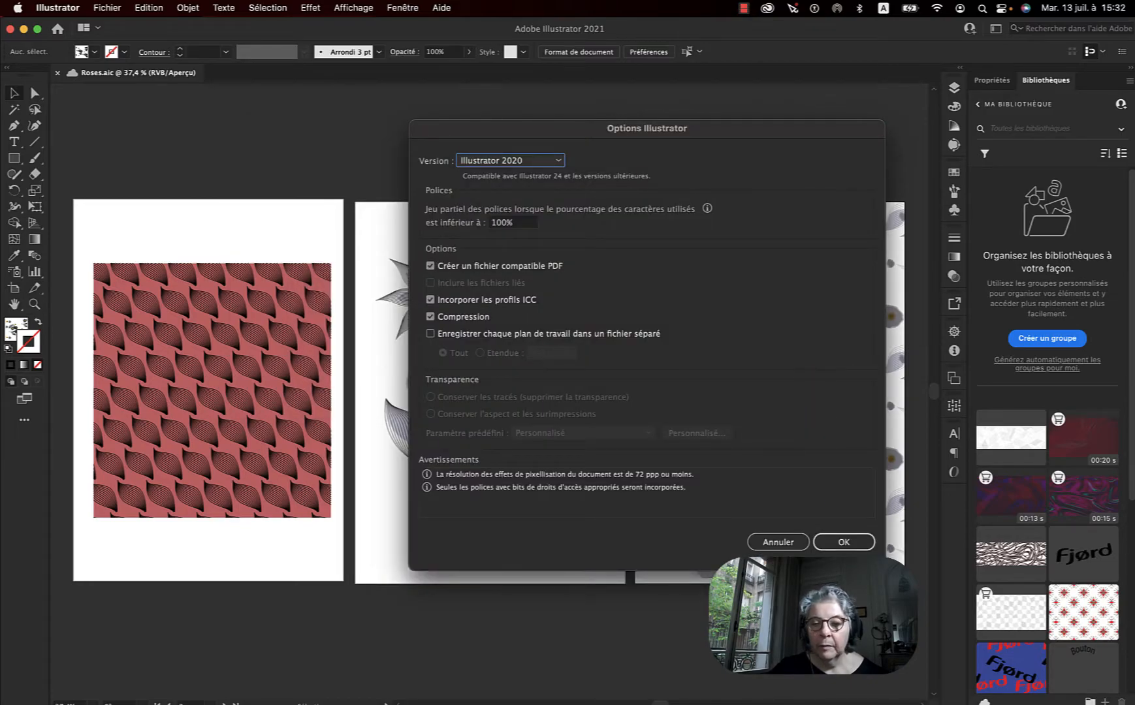
pyautogui.click(860, 546)
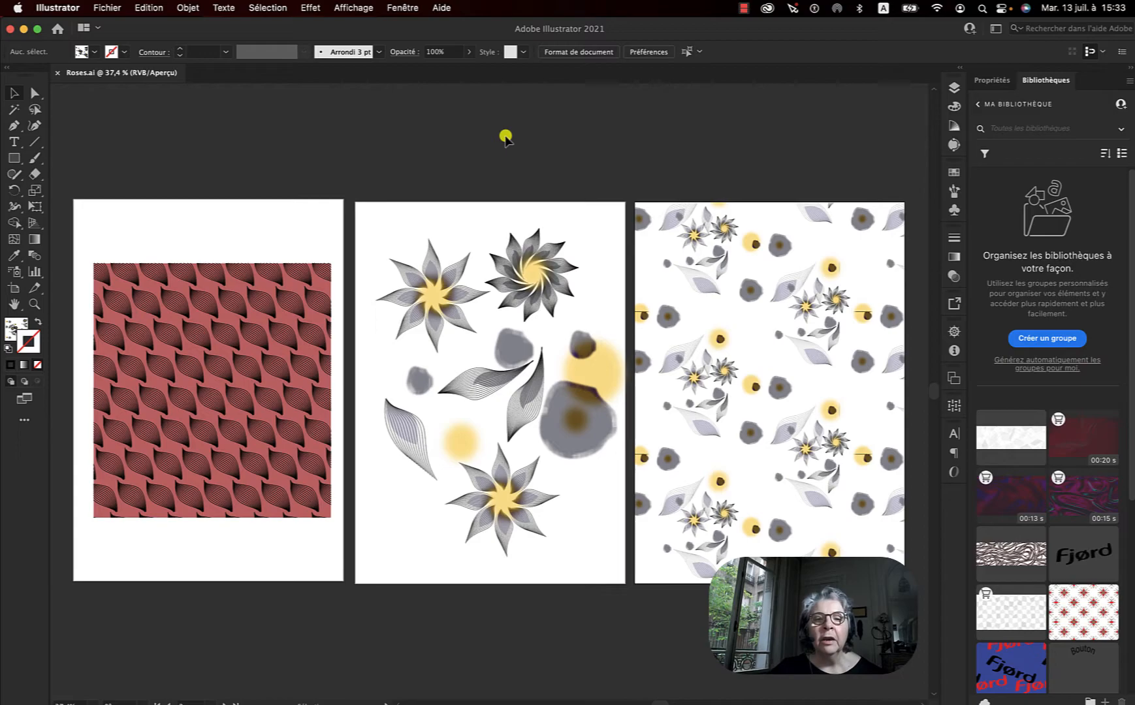
# Switch to CLO 6.1 and sign in with the saved account credentials
pyautogui.hotkey('ctrl', 'Up')
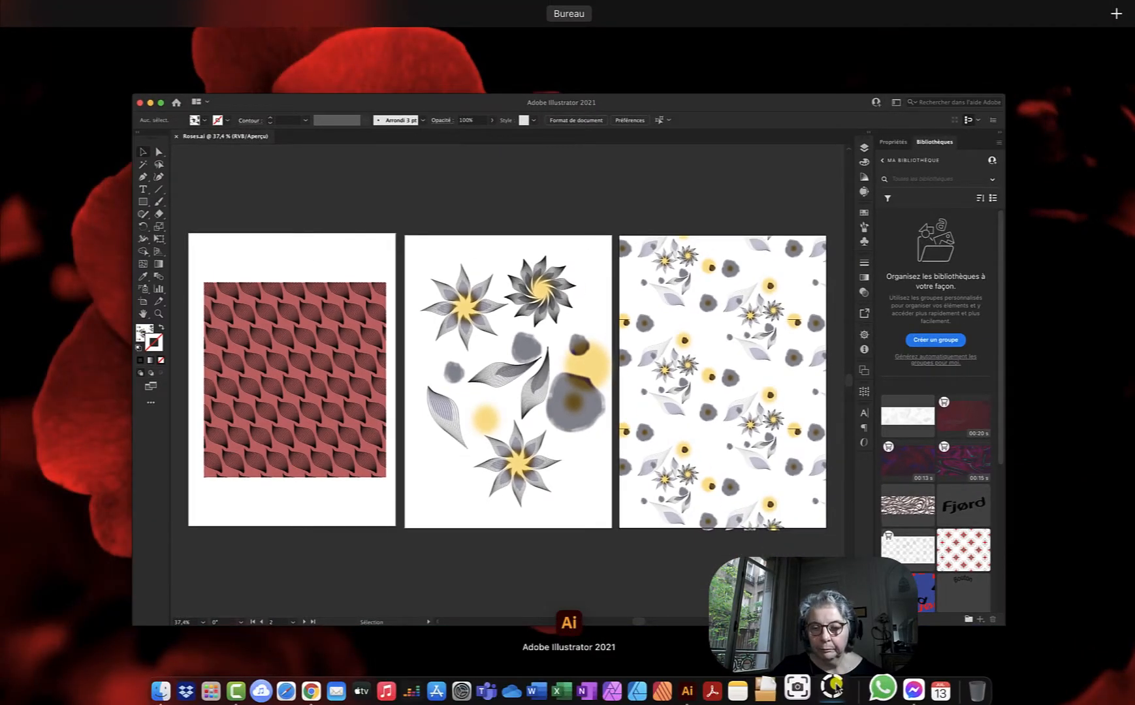
pyautogui.click(835, 687)
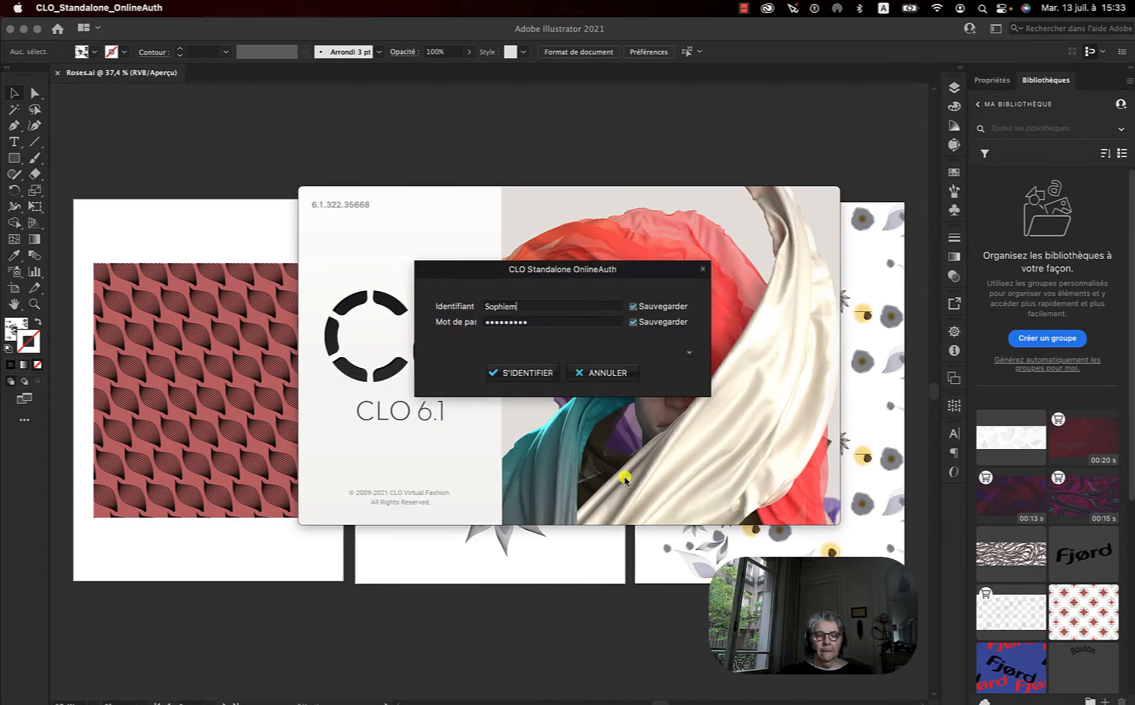
pyautogui.click(509, 377)
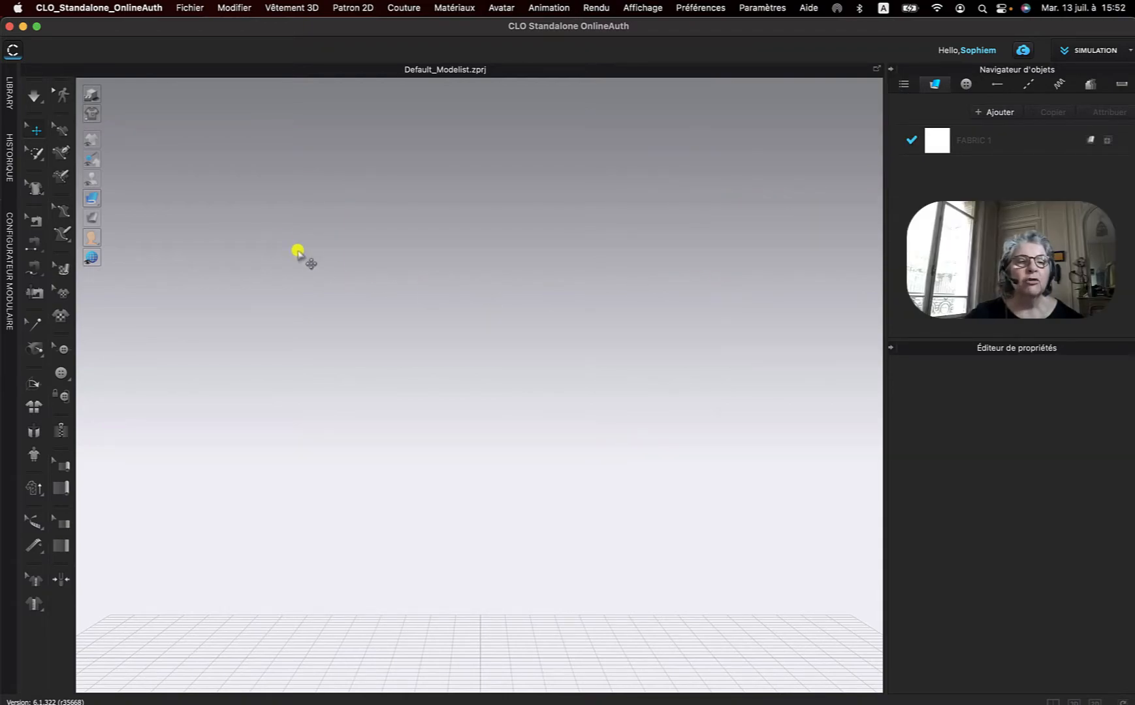
# Open the recent shirt project chemise 001.zprj
pyautogui.click(188, 8)
pyautogui.moveTo(212, 222)
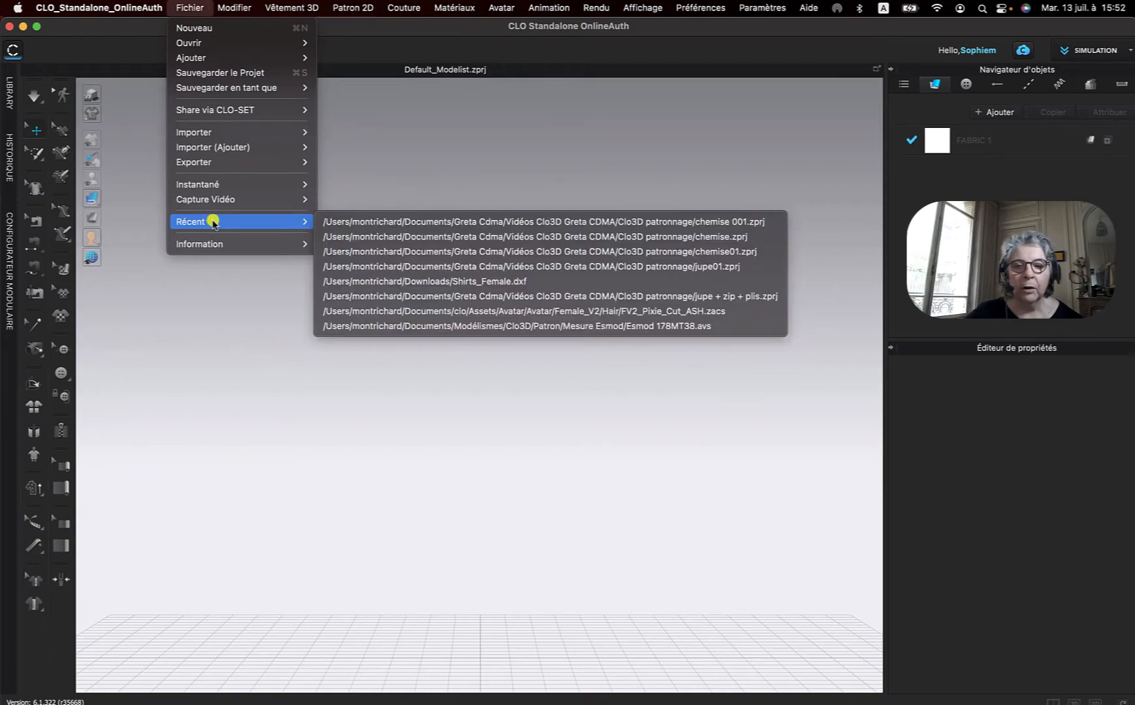
pyautogui.click(713, 222)
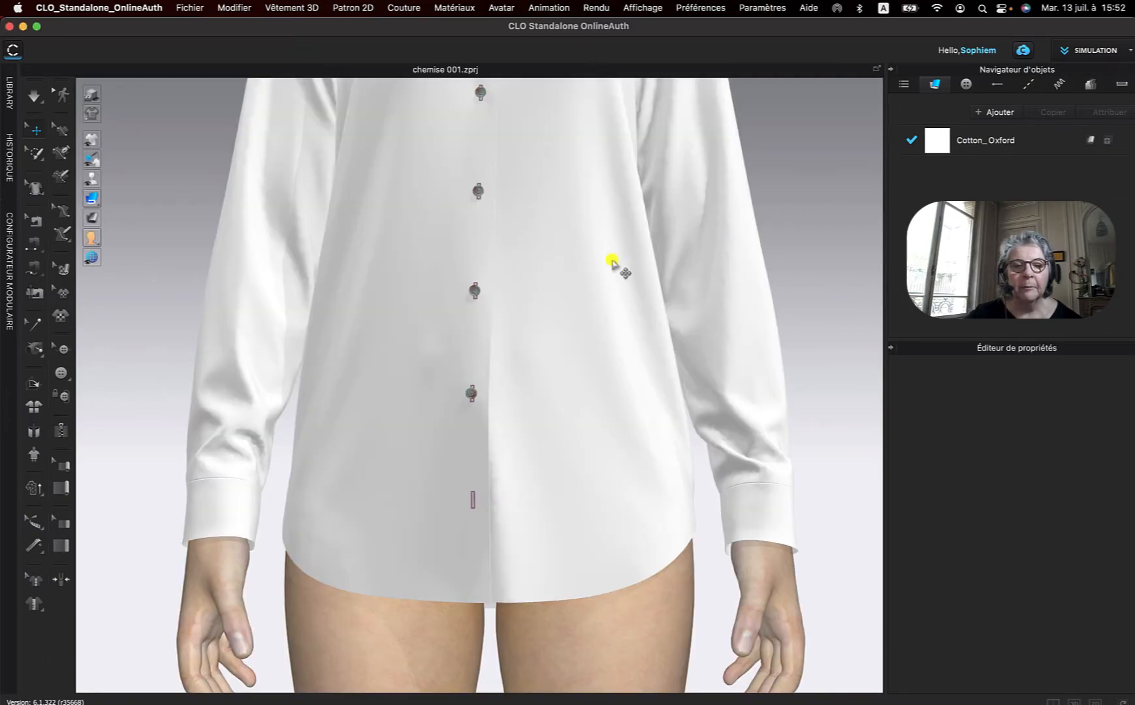
# Fit the whole avatar in the 3D view and show the 2D pattern window beside it
pyautogui.rightClick(801, 177)
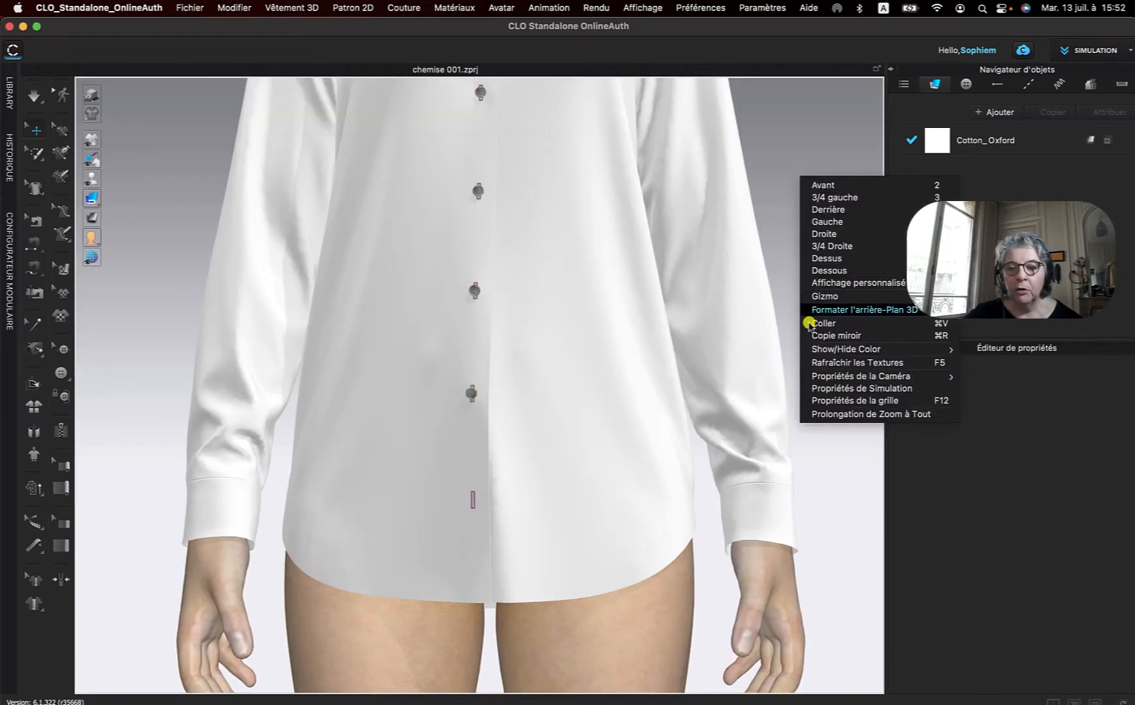
pyautogui.click(831, 417)
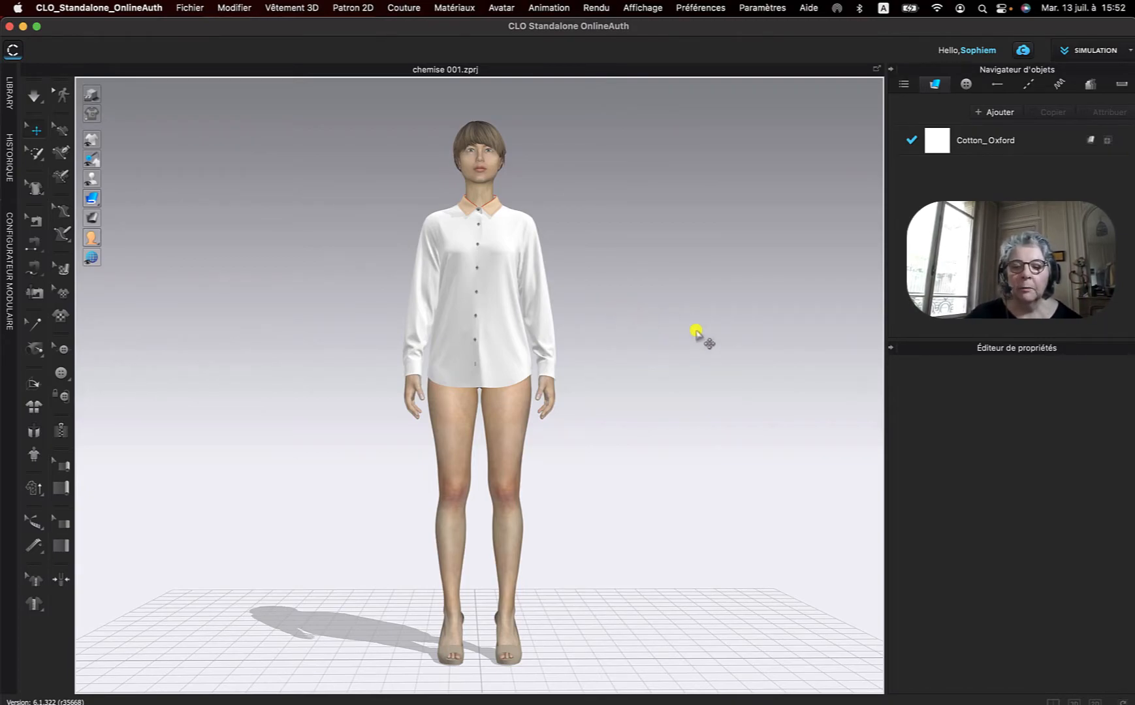
pyautogui.click(1050, 700)
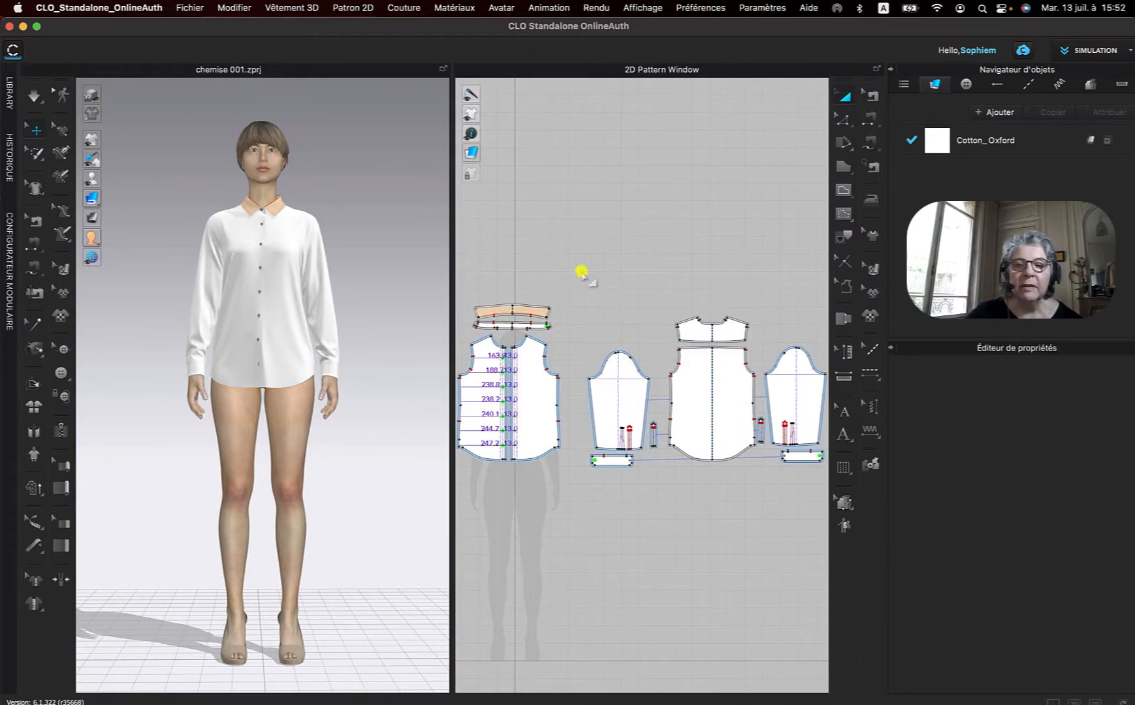
# Select the Cotton_Oxford fabric and open its front texture in the Texture Editor
pyautogui.click(1010, 143)
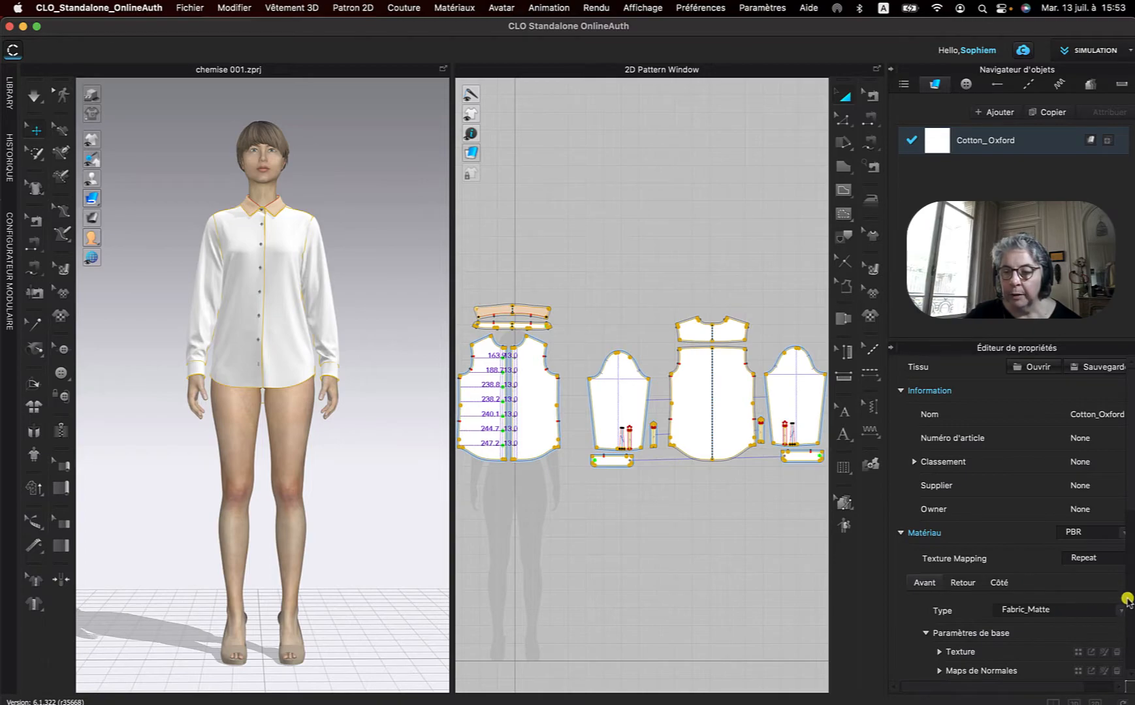
pyautogui.moveTo(1131, 434); pyautogui.dragTo(1132, 496)
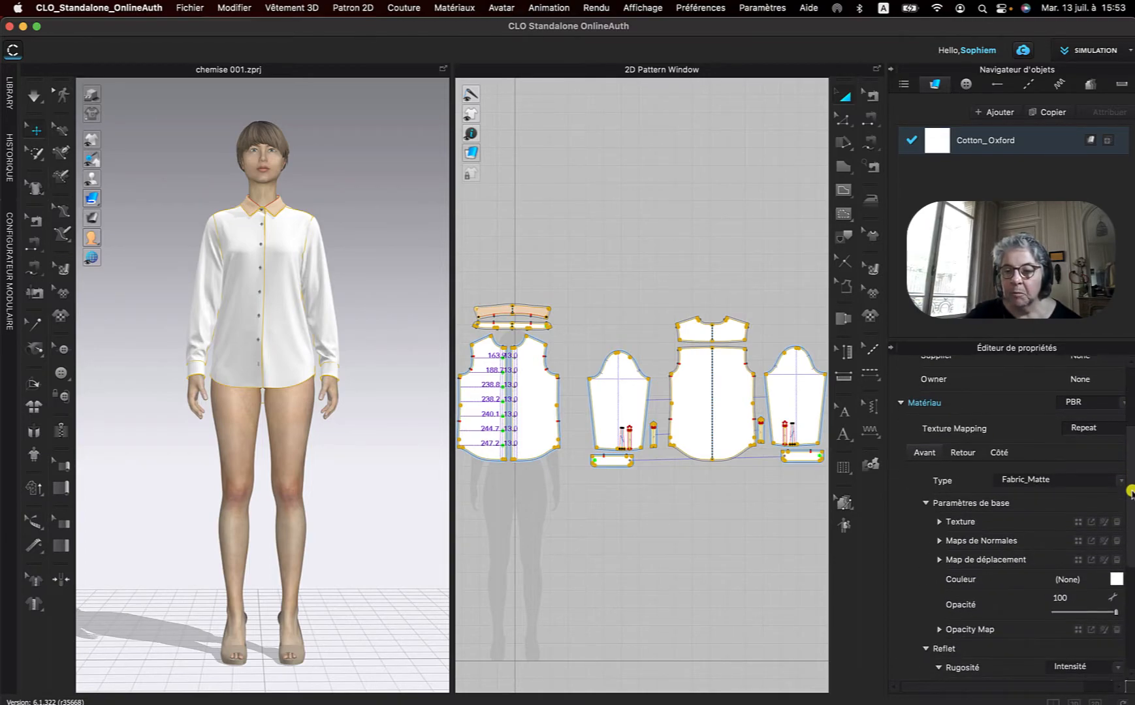
pyautogui.click(1104, 525)
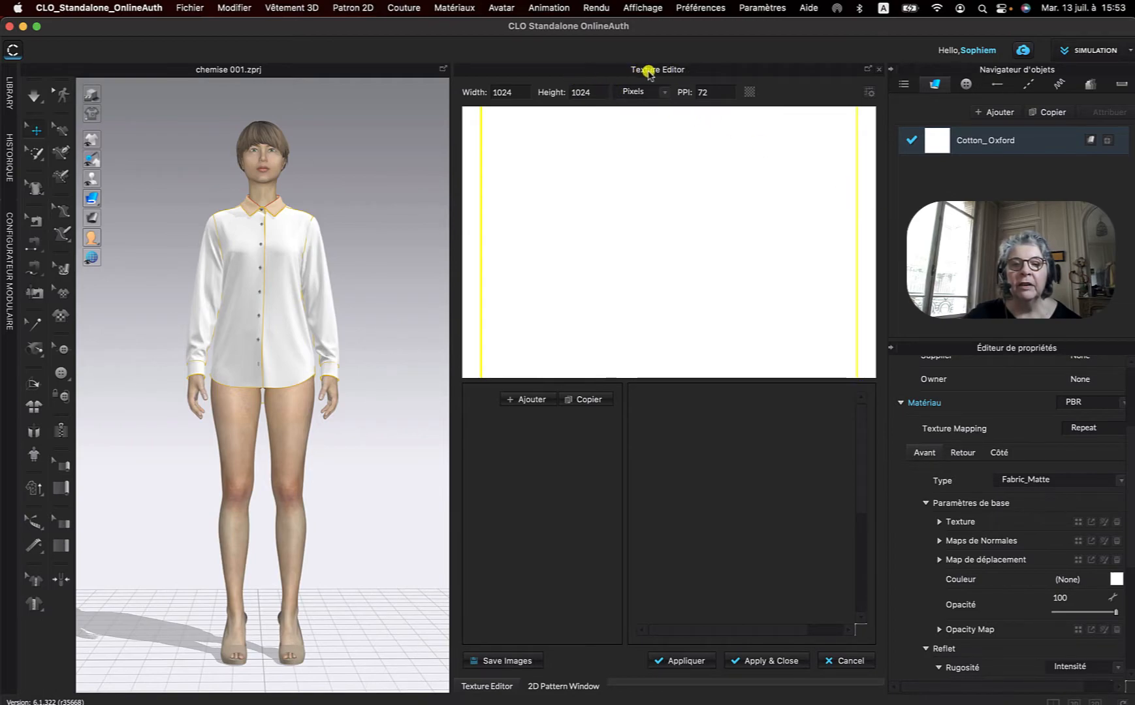
# Add Roses.ai to the Texture Editor from Documents > Modélismes > Clo3D > Motifs on iCloud Drive
pyautogui.click(531, 399)
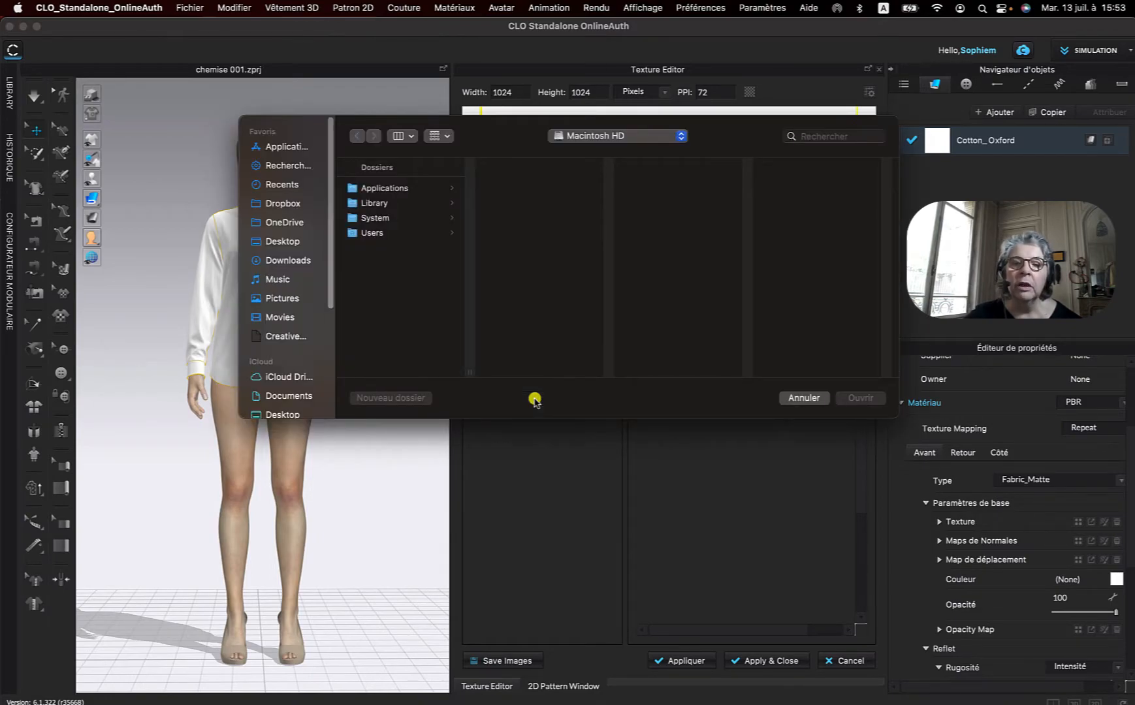
pyautogui.click(288, 377)
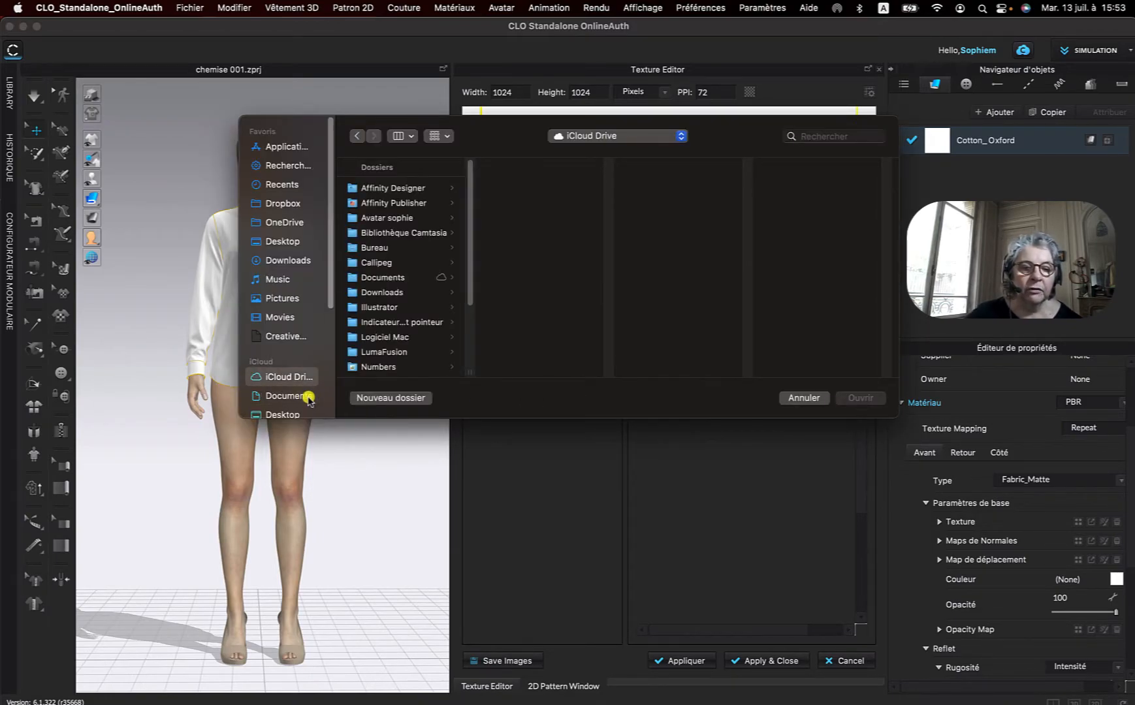
pyautogui.click(391, 278)
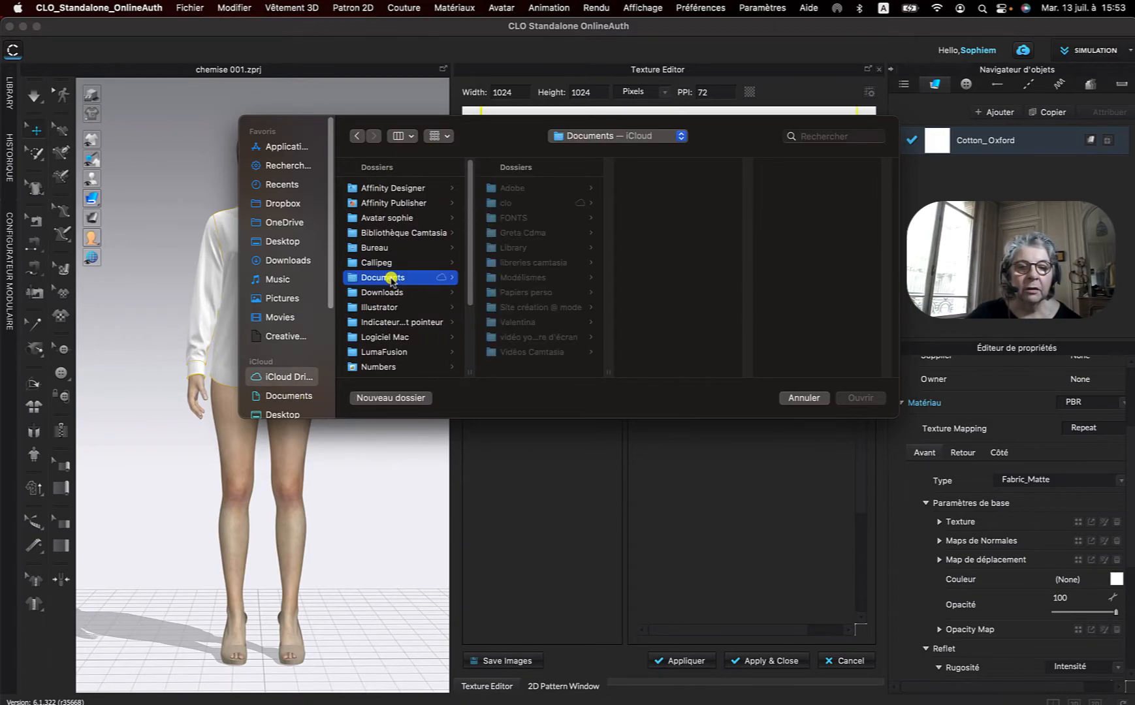
pyautogui.click(522, 278)
pyautogui.click(636, 189)
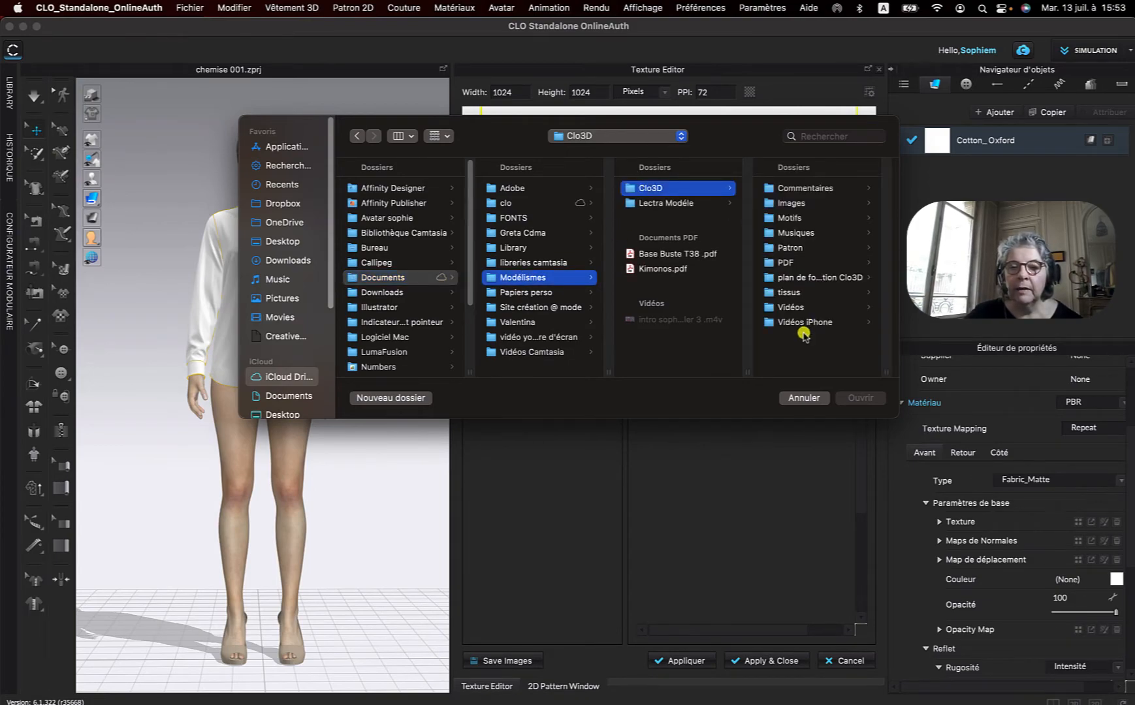
pyautogui.click(799, 218)
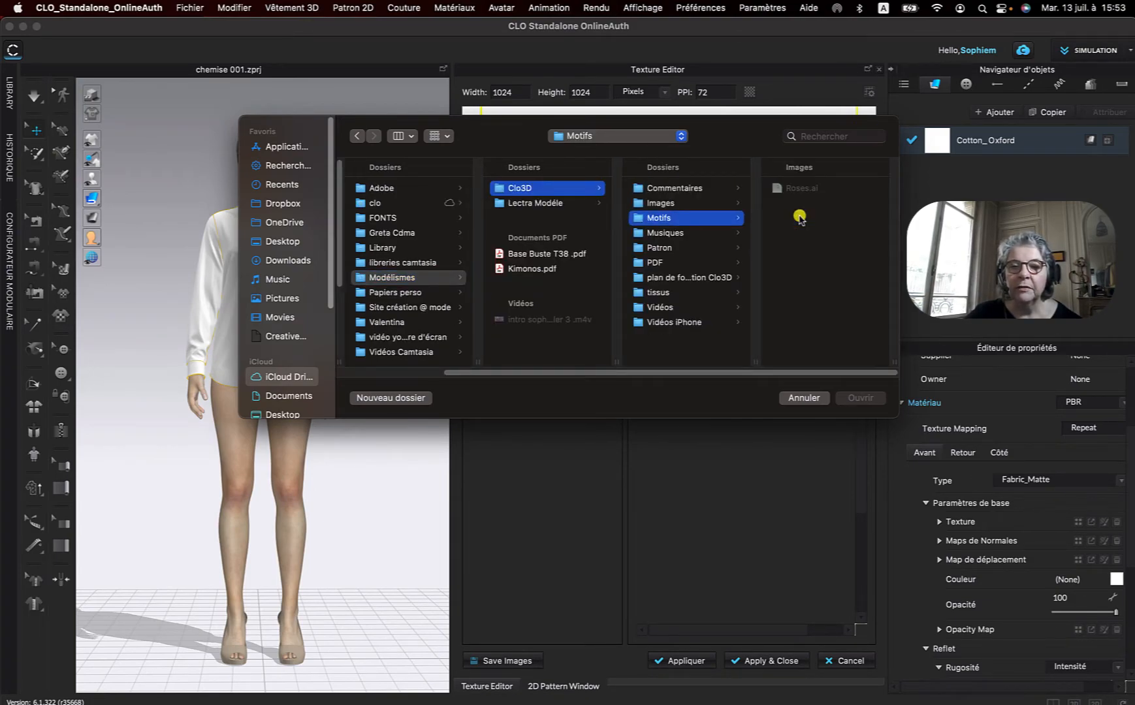
pyautogui.click(798, 188)
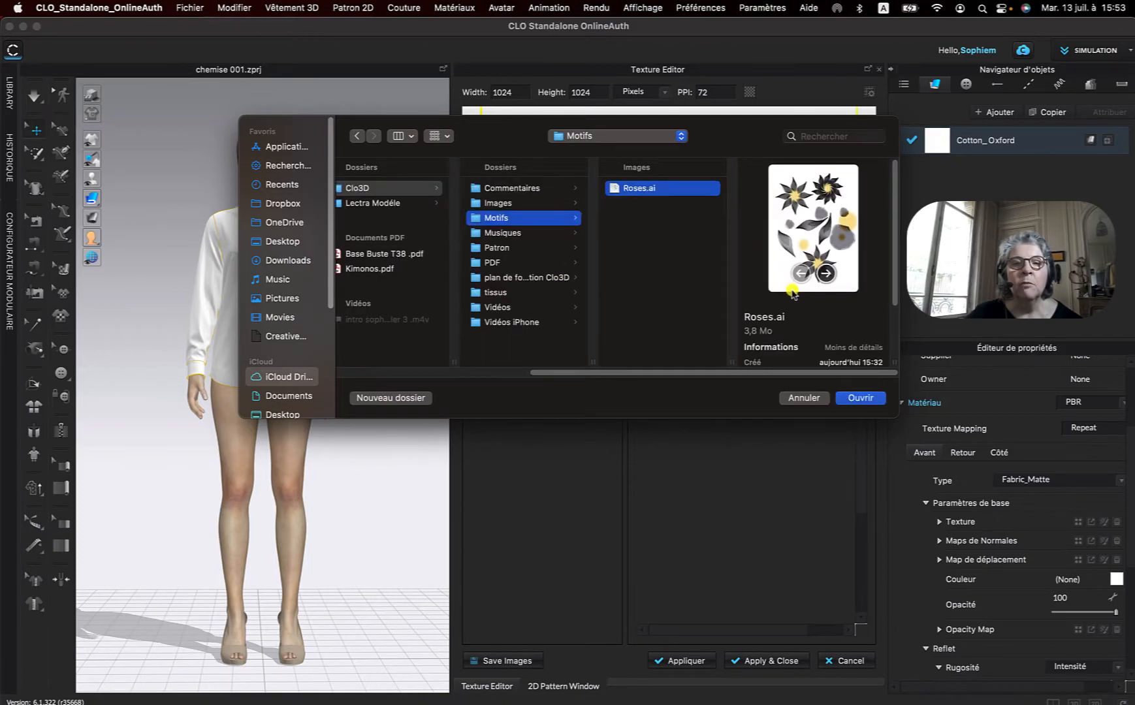
pyautogui.click(858, 398)
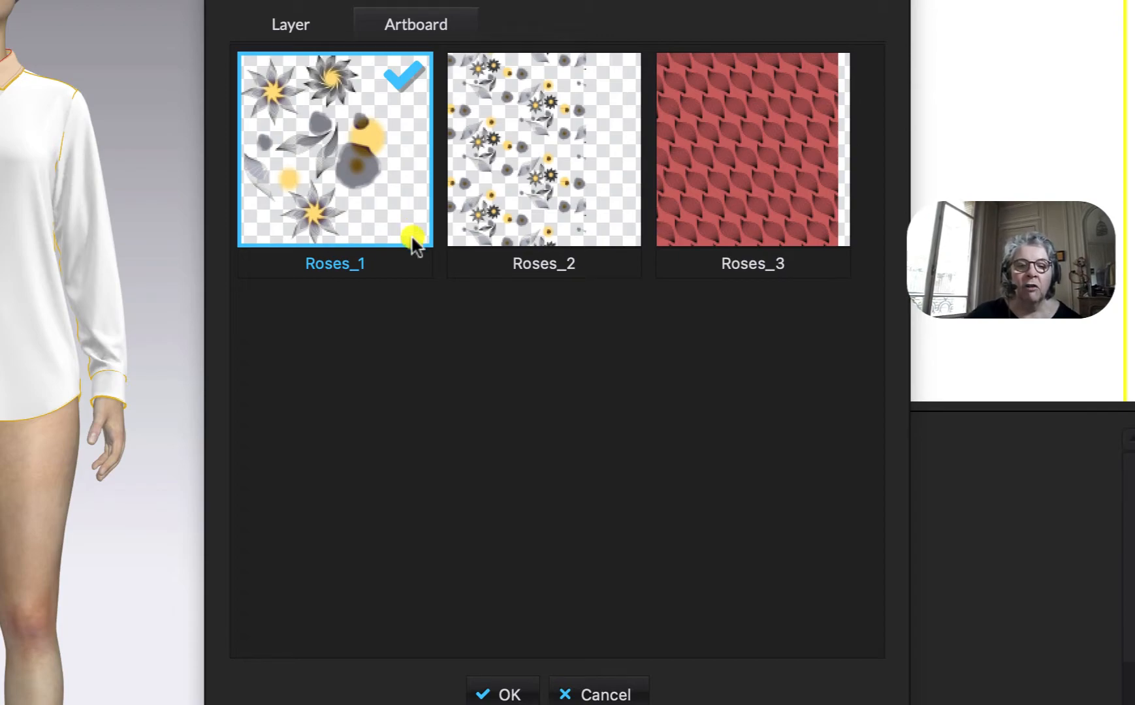
# Compare the Roses.ai artboards Roses_1, Roses_2 and Roses_3 with the layers motif01, roses and fleuille in the import options
pyautogui.click(471, 145)
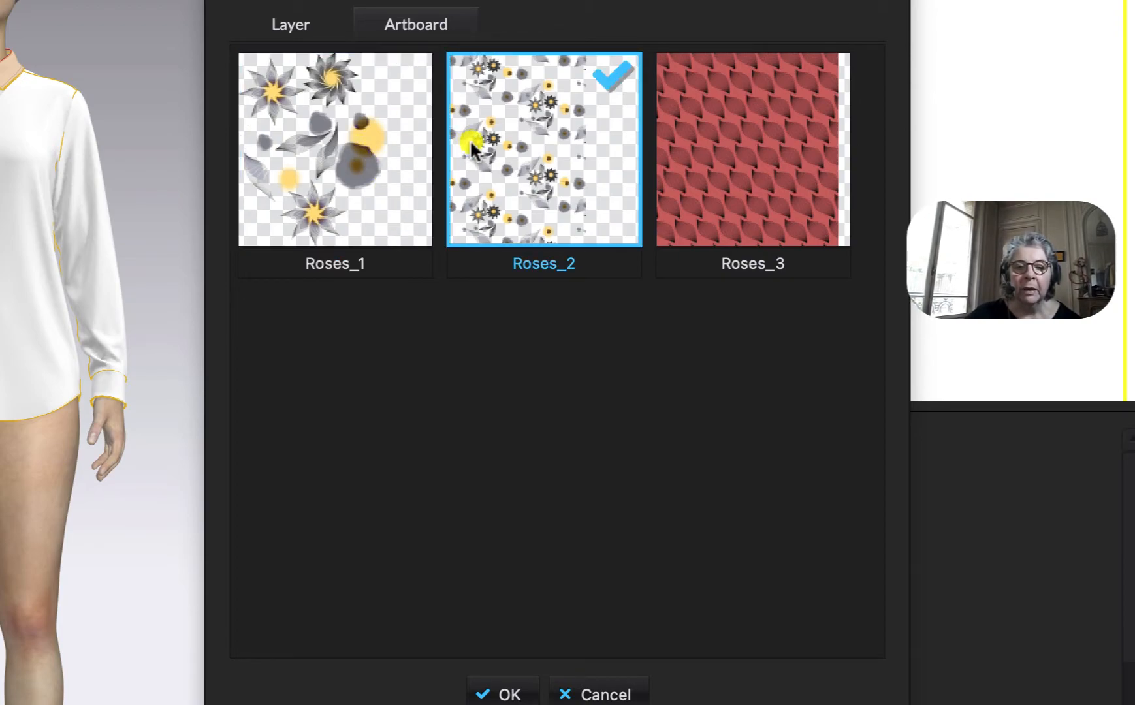
pyautogui.click(690, 191)
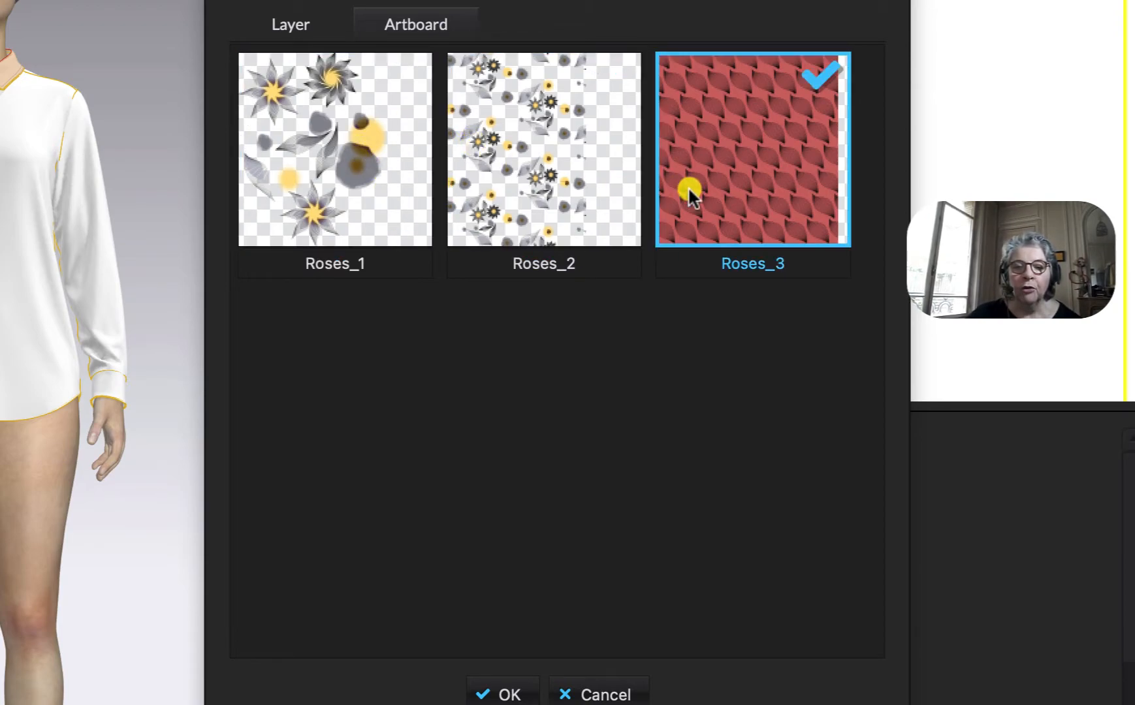
pyautogui.click(589, 181)
pyautogui.click(351, 180)
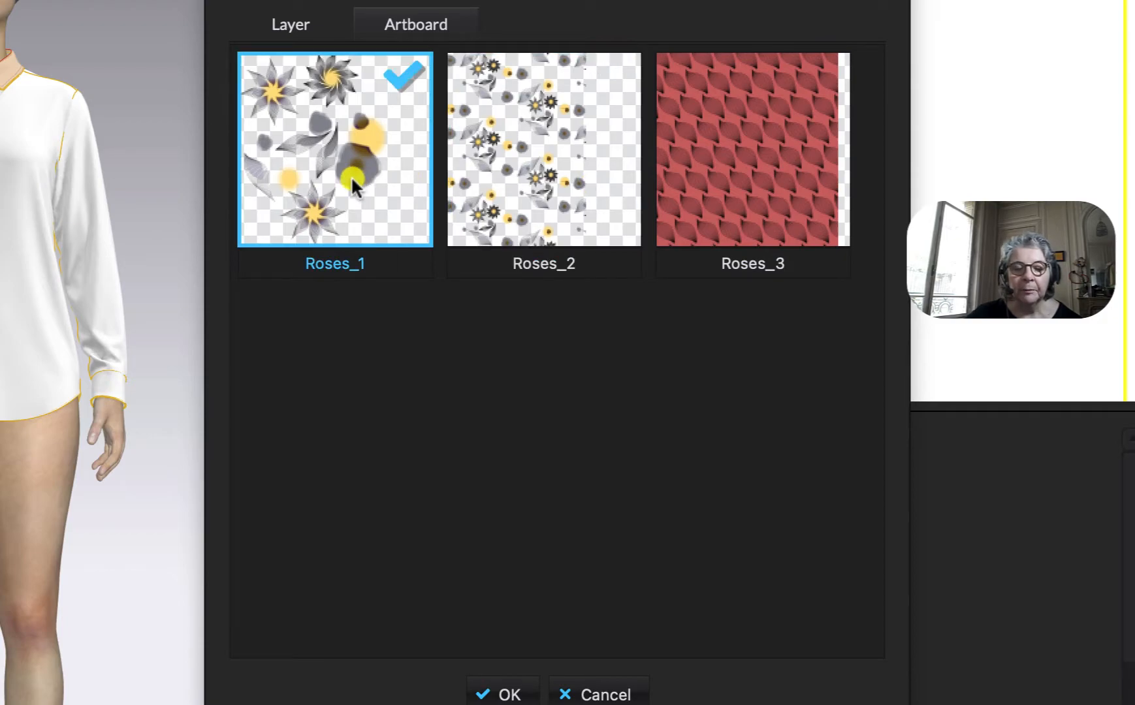
pyautogui.click(499, 156)
pyautogui.click(732, 171)
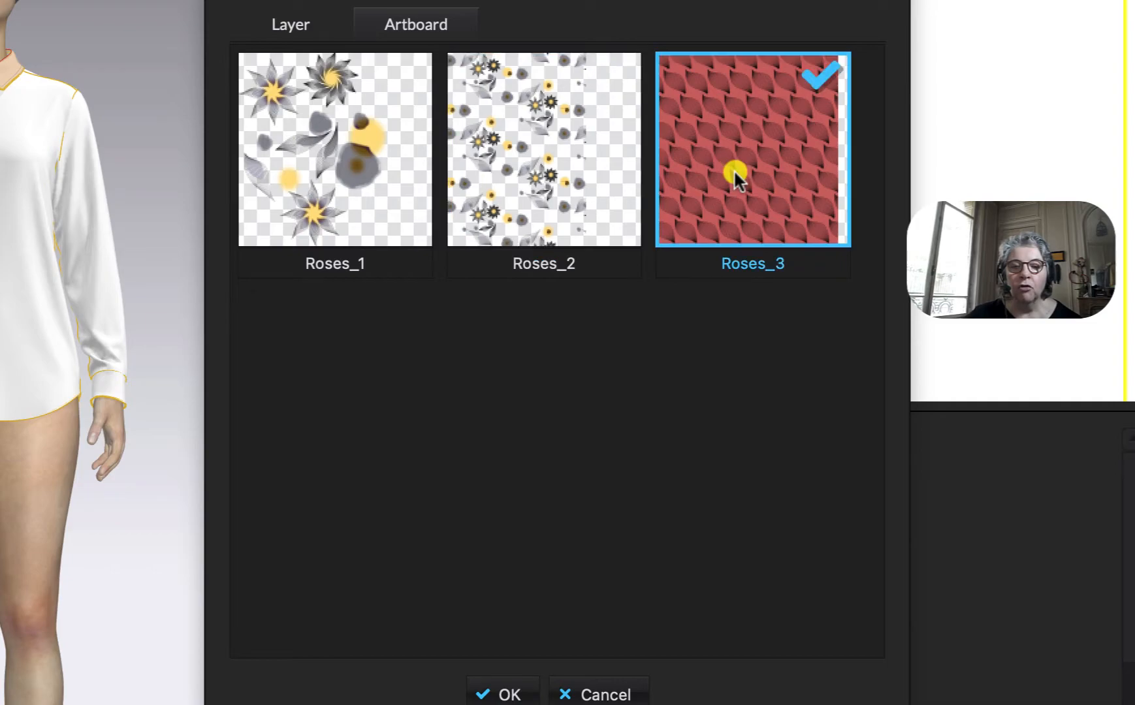
pyautogui.click(493, 171)
pyautogui.click(309, 29)
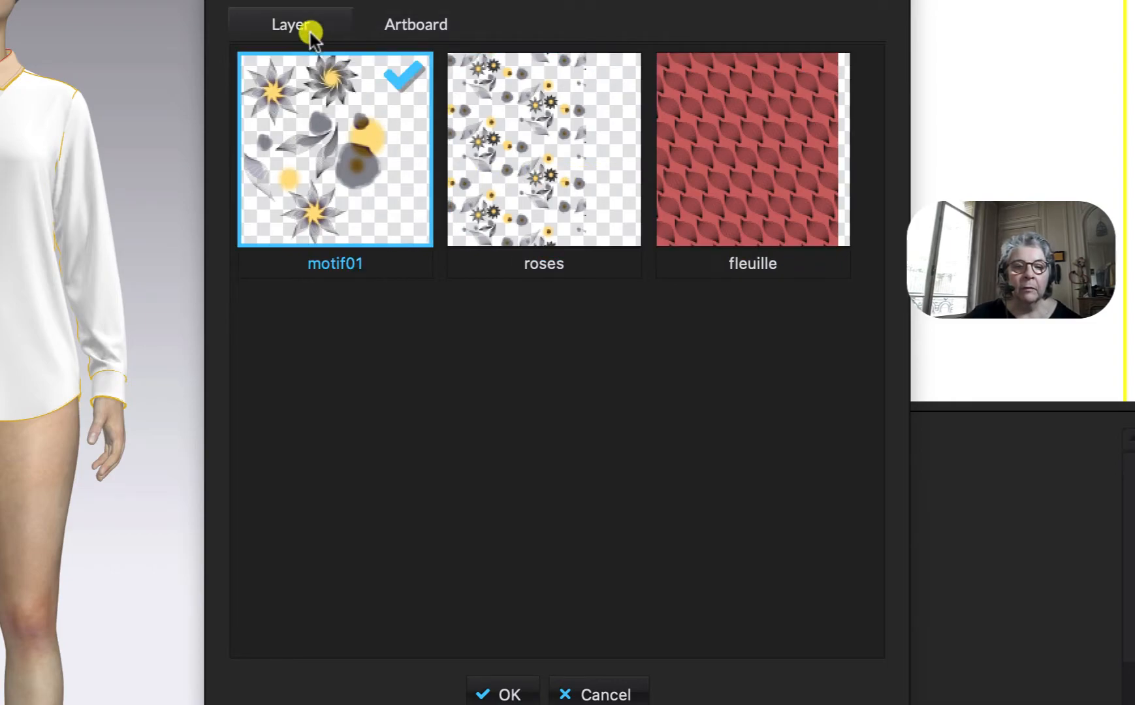
pyautogui.click(554, 156)
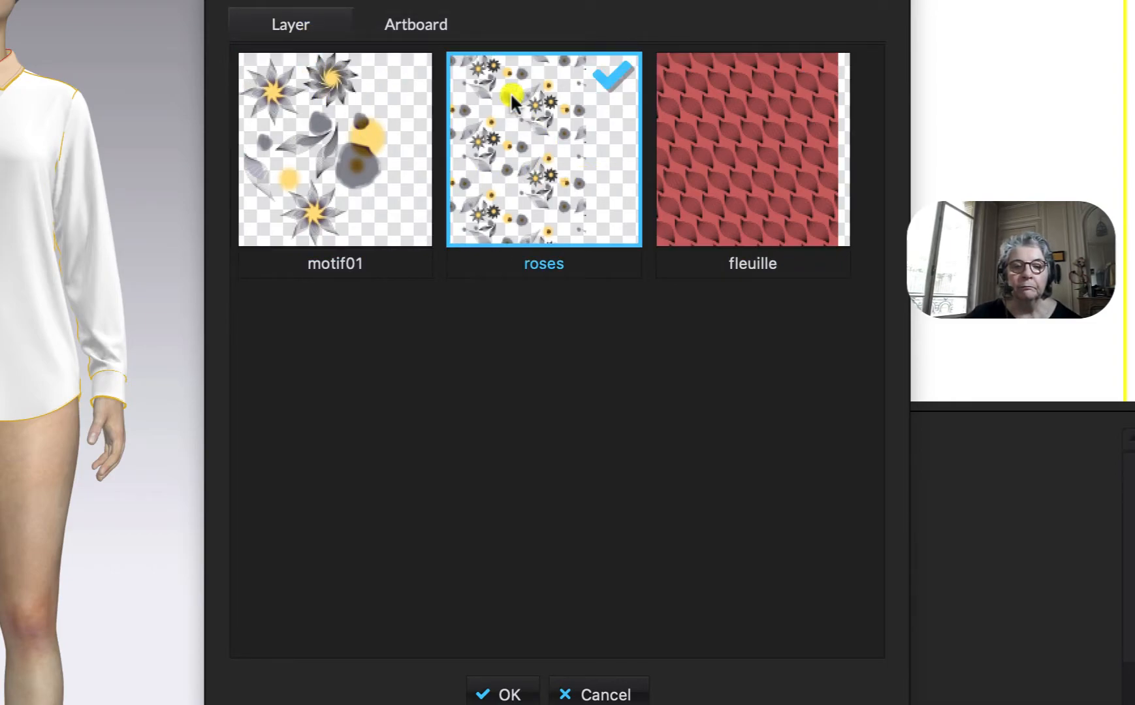
pyautogui.click(431, 29)
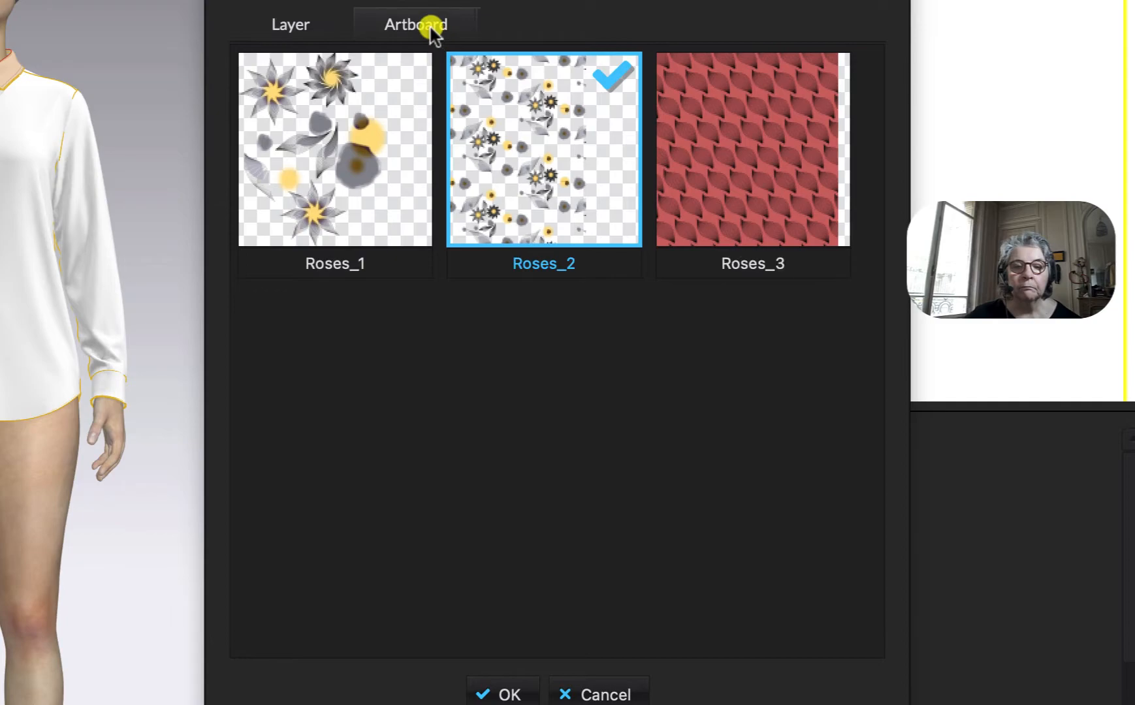
pyautogui.click(283, 27)
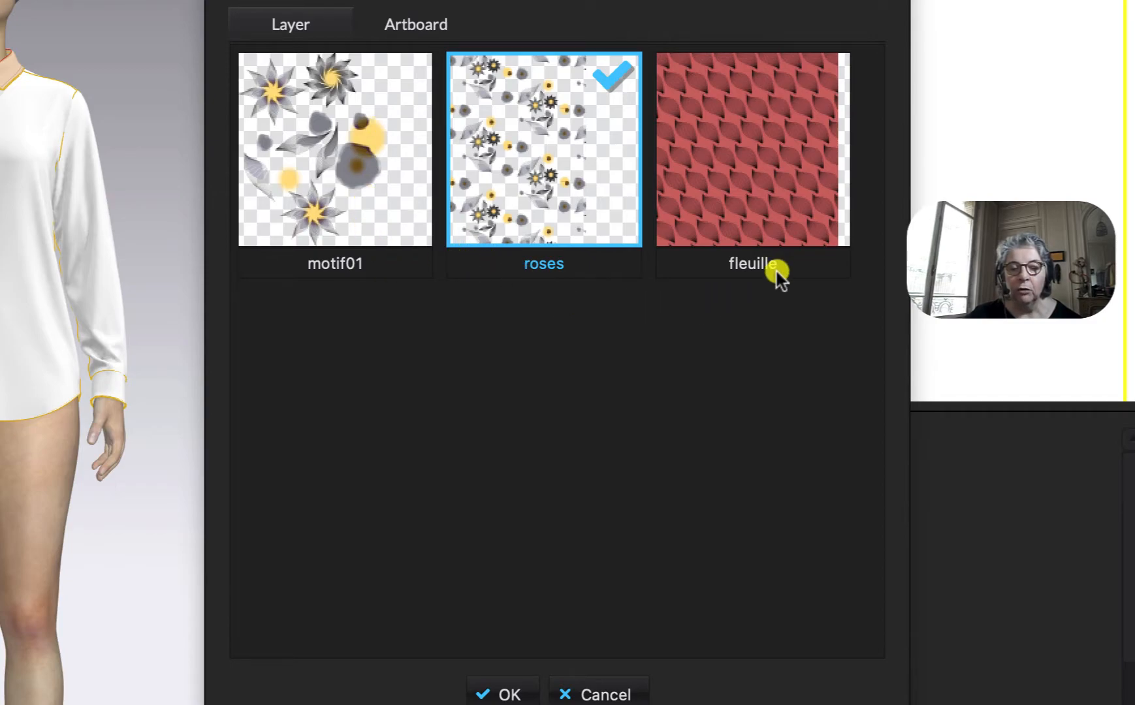
pyautogui.click(423, 24)
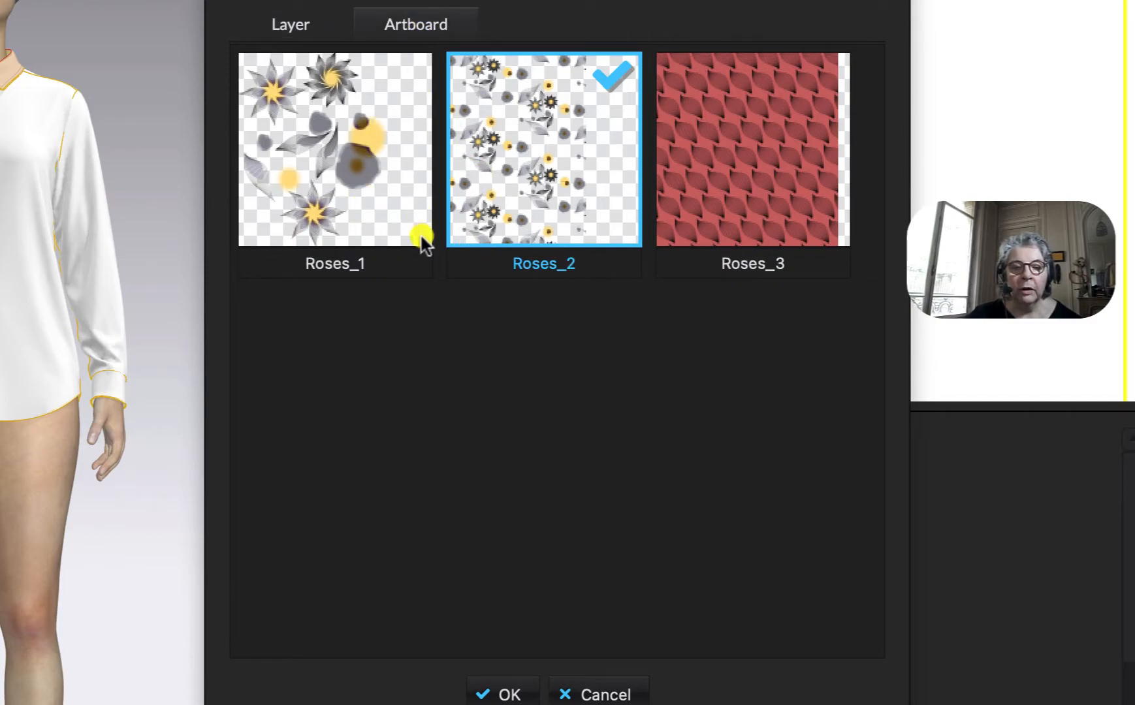
pyautogui.click(298, 27)
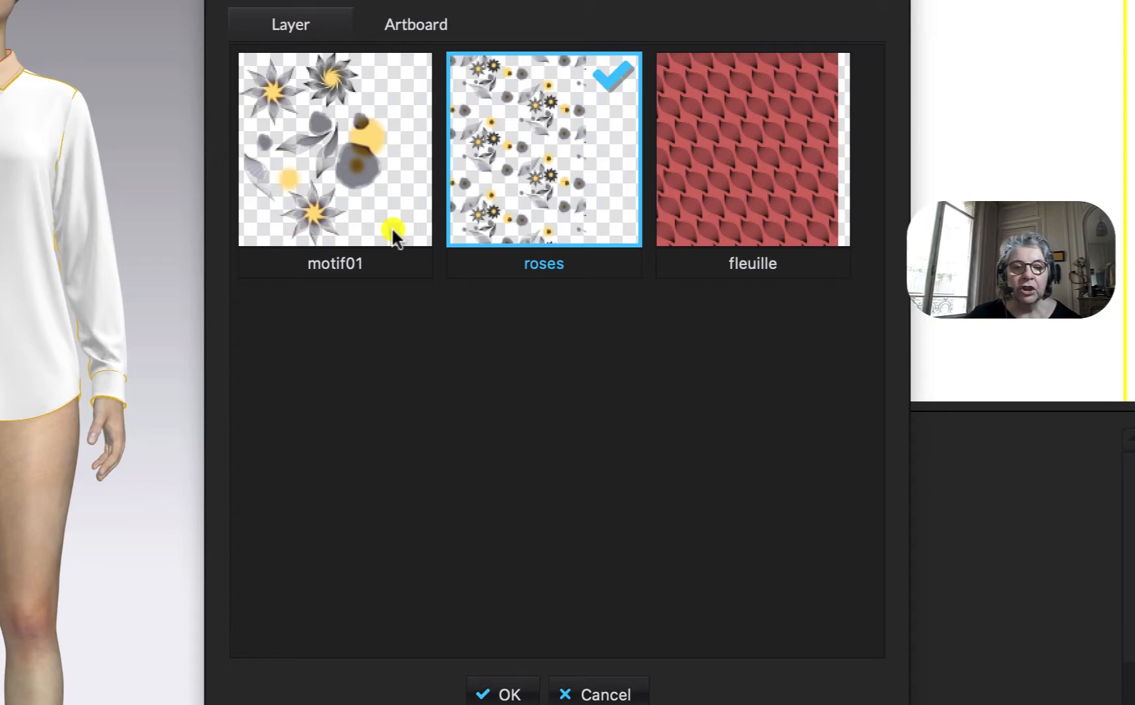
# Import the fleuille layer of Roses.ai as the Cotton_Oxford fabric texture
pyautogui.click(741, 200)
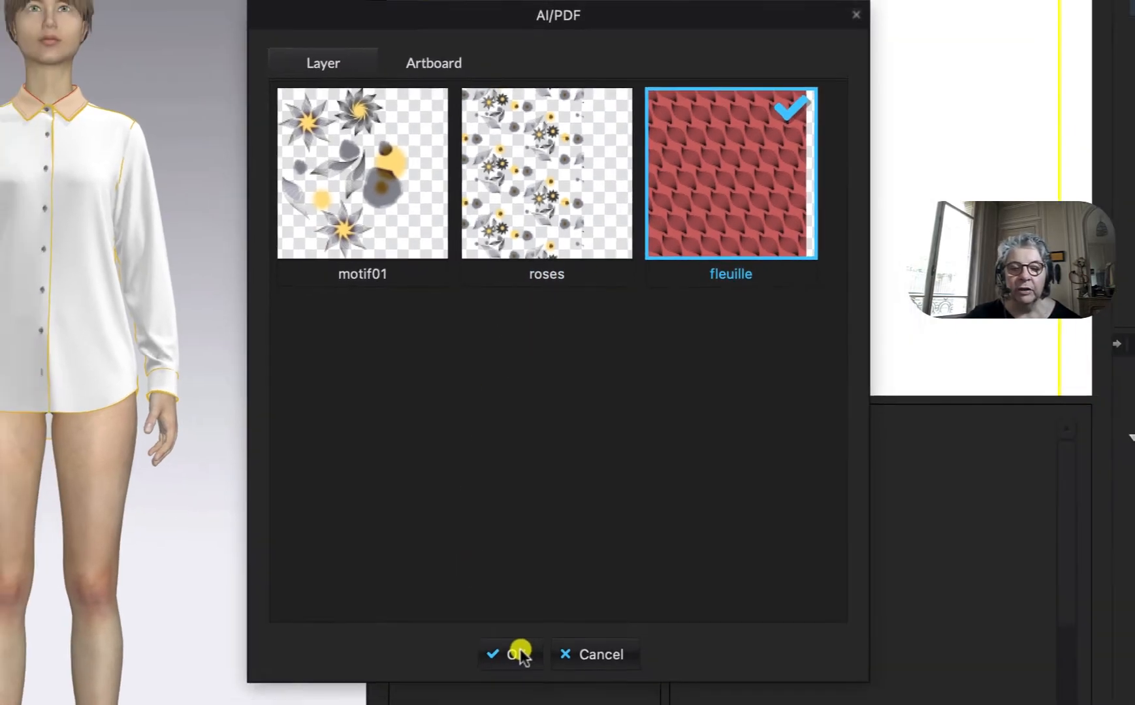
pyautogui.click(500, 693)
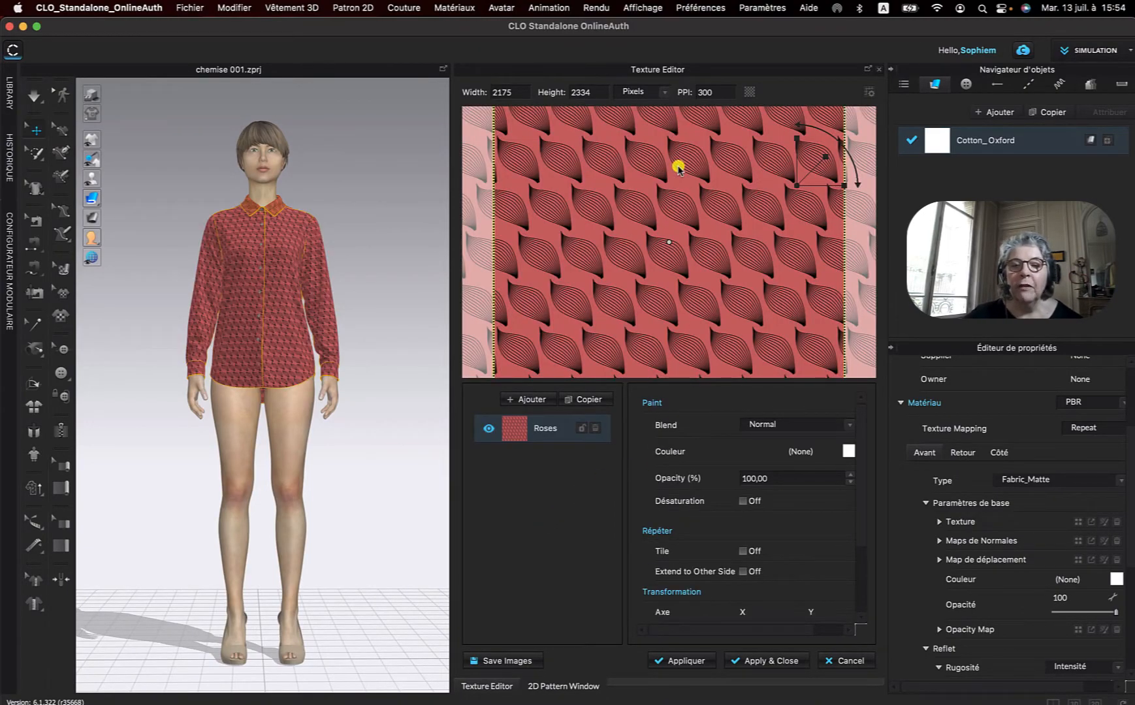
# Examine the leaf pattern's repeat in the Texture Editor and up close on the shirt, from the hem to the collar
pyautogui.scroll(-2, 671, 198)
pyautogui.scroll(-1, 670, 198)
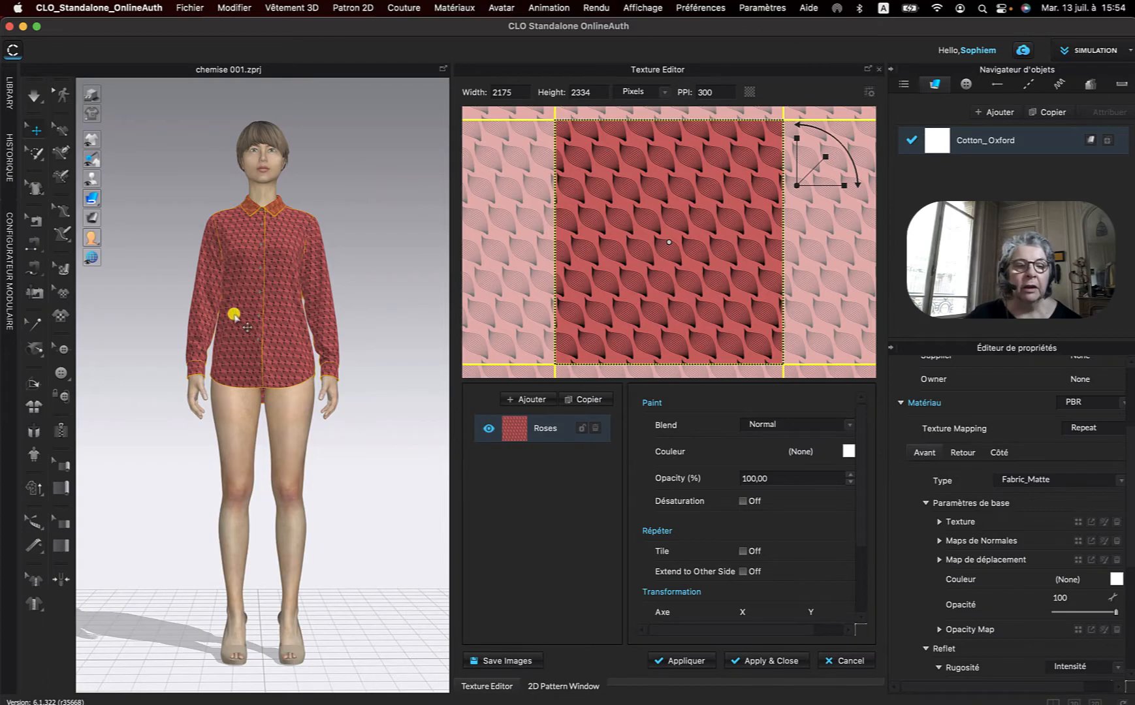
pyautogui.scroll(1, 251, 321)
pyautogui.scroll(6, 251, 321)
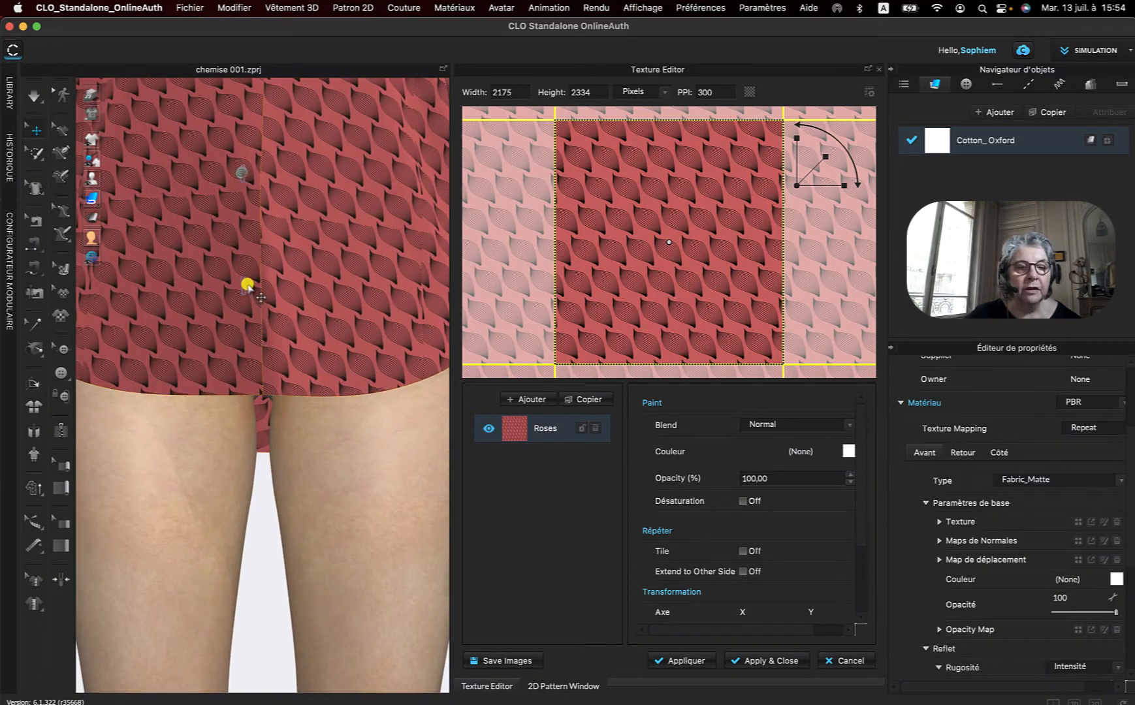
pyautogui.scroll(1, 246, 291)
pyautogui.moveTo(248, 293); pyautogui.dragTo(310, 704, button='middle')
pyautogui.scroll(-5, 271, 380)
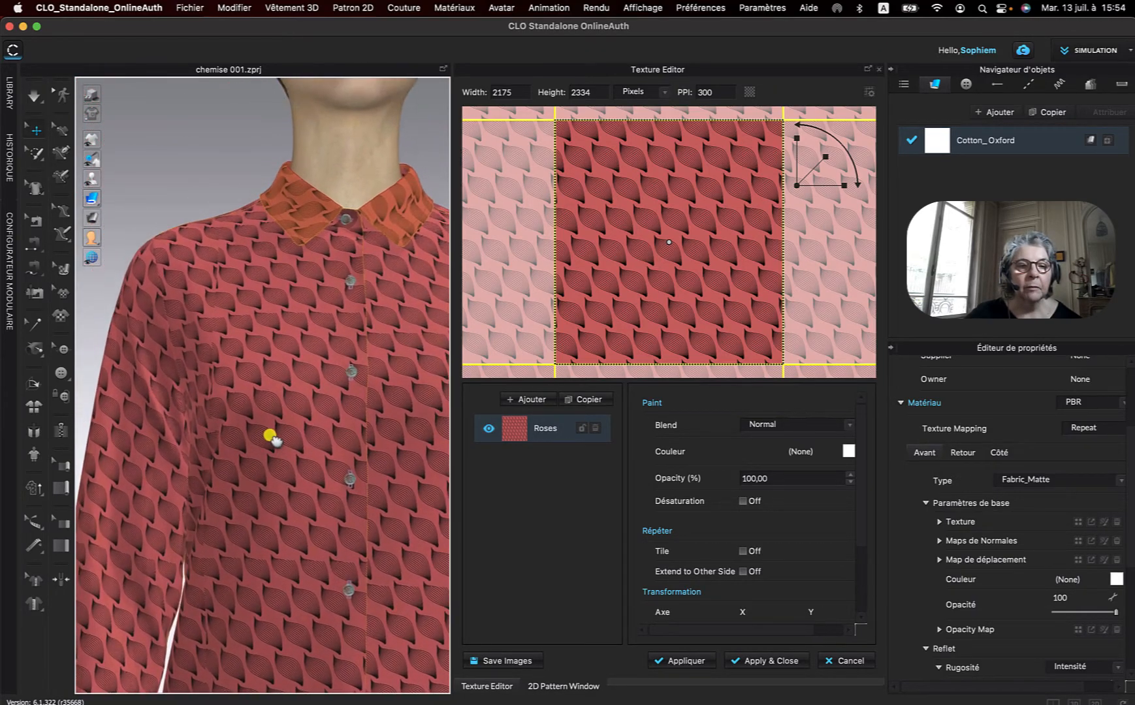
pyautogui.click(195, 133)
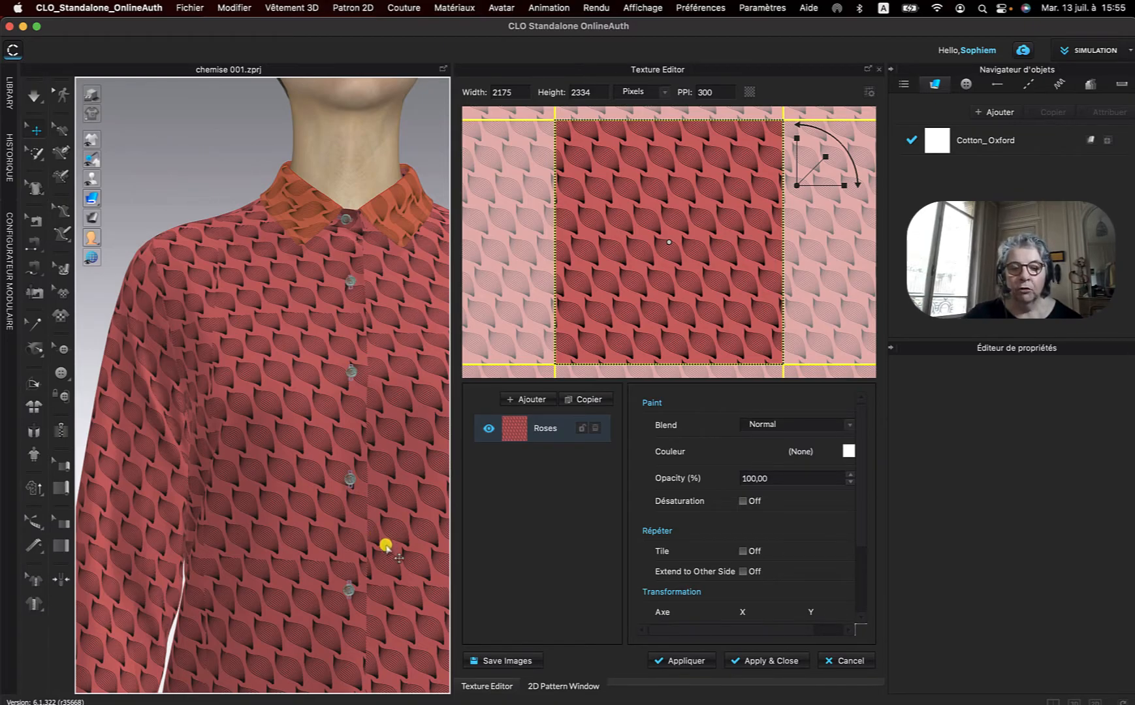
# Add the roses layer of Roses.ai on top of the leaf pattern in the Texture Editor
pyautogui.click(535, 398)
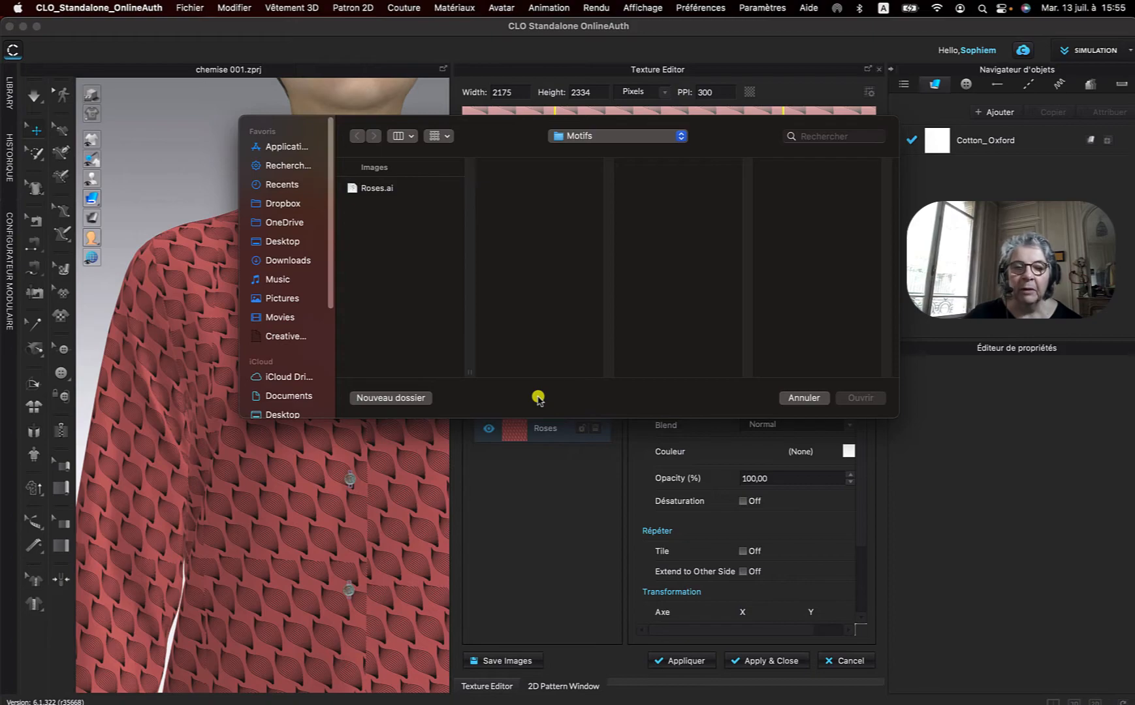
pyautogui.click(374, 189)
pyautogui.click(861, 398)
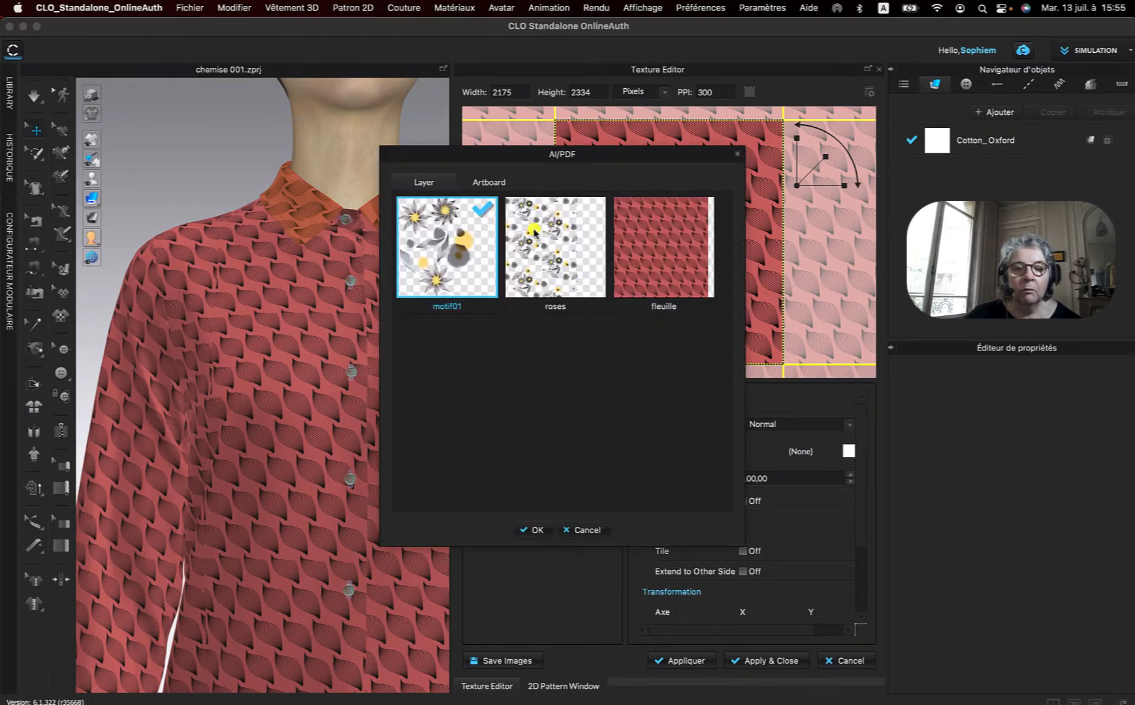
pyautogui.click(574, 261)
pyautogui.click(534, 530)
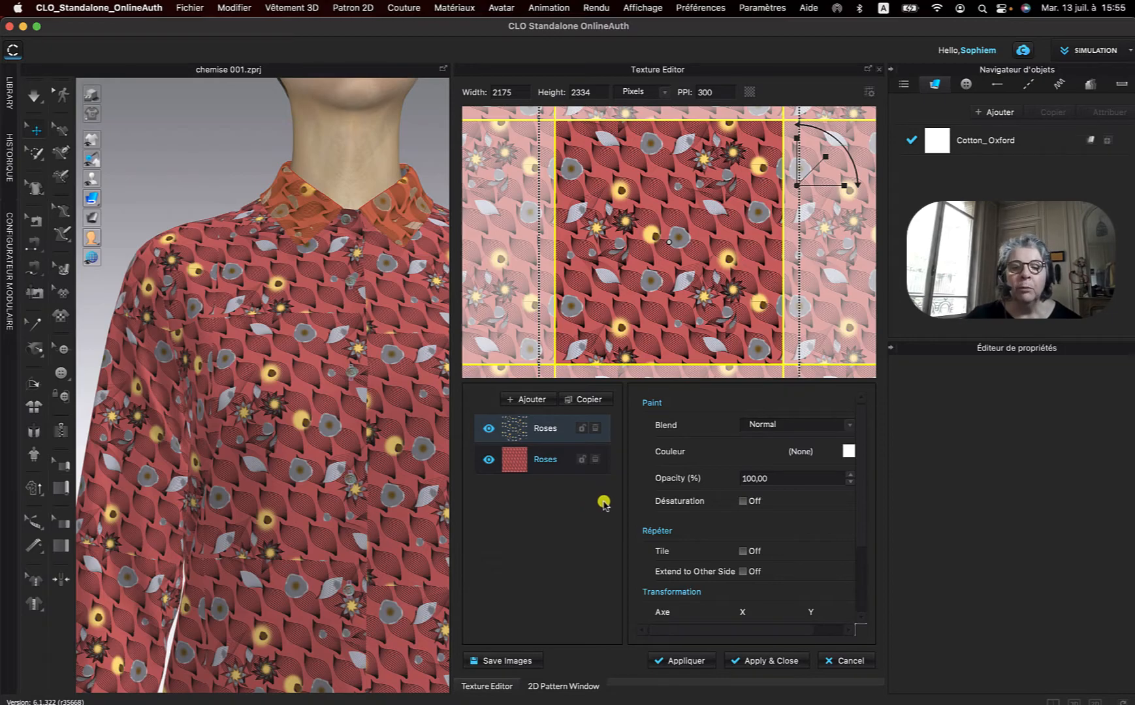
# Turn the roses layer off and back on to compare, and hide the red leaf layer in the Texture Editor
pyautogui.click(488, 431)
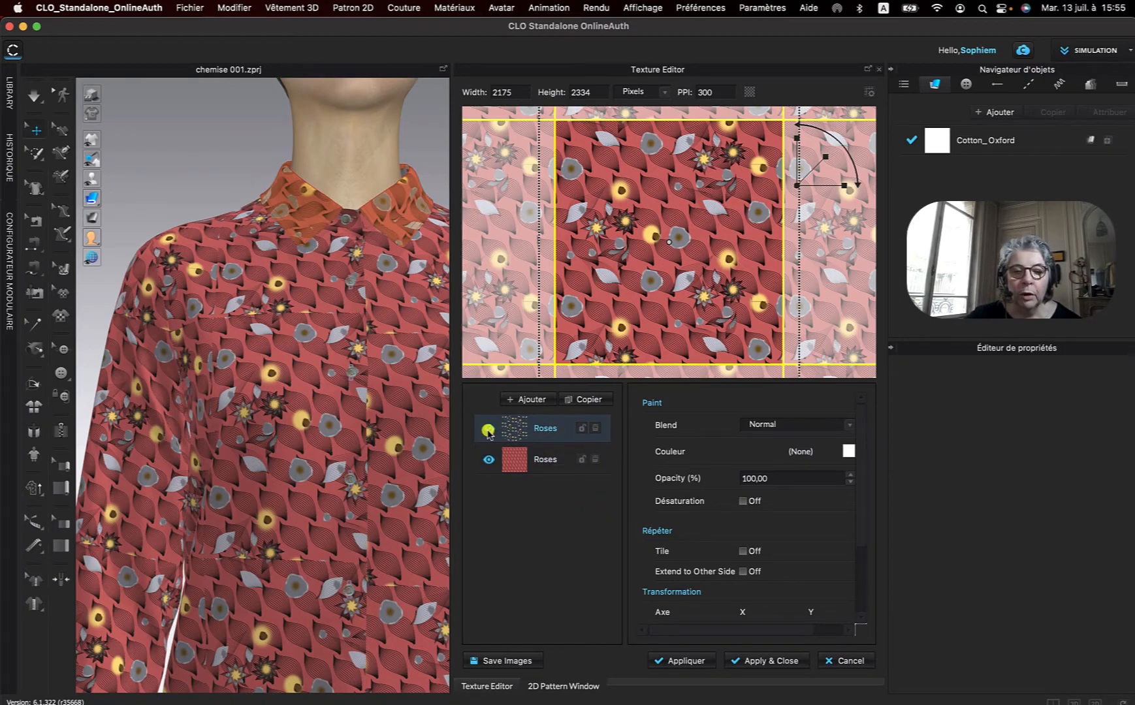
pyautogui.click(487, 431)
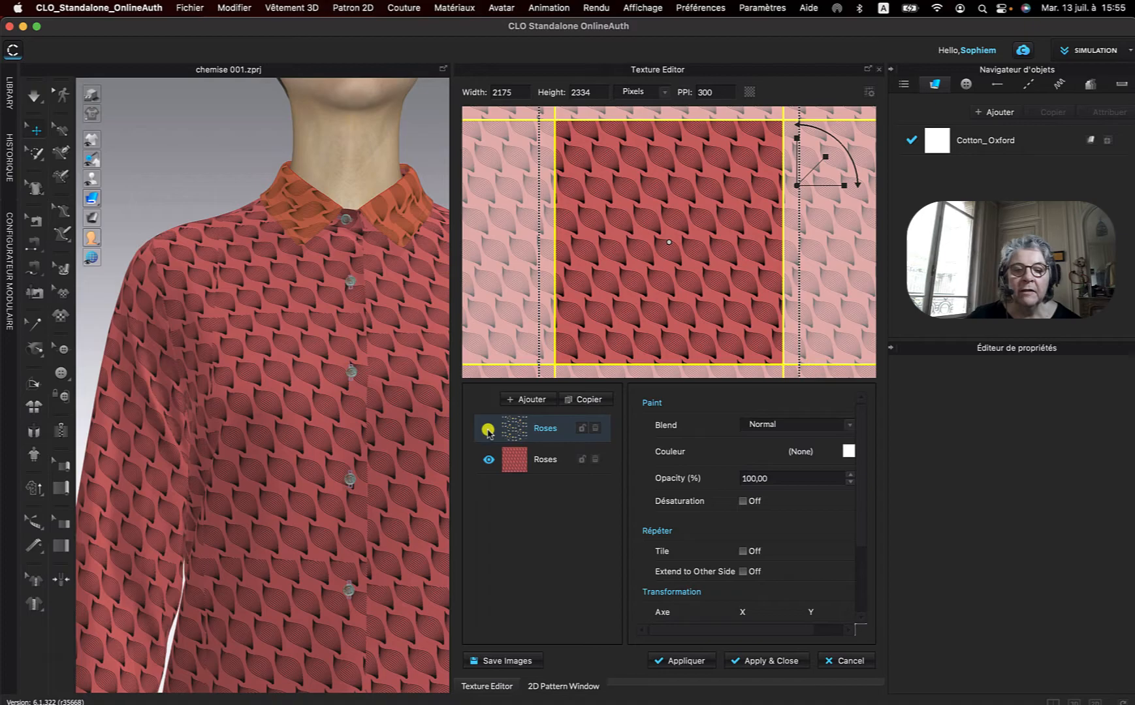
pyautogui.click(487, 430)
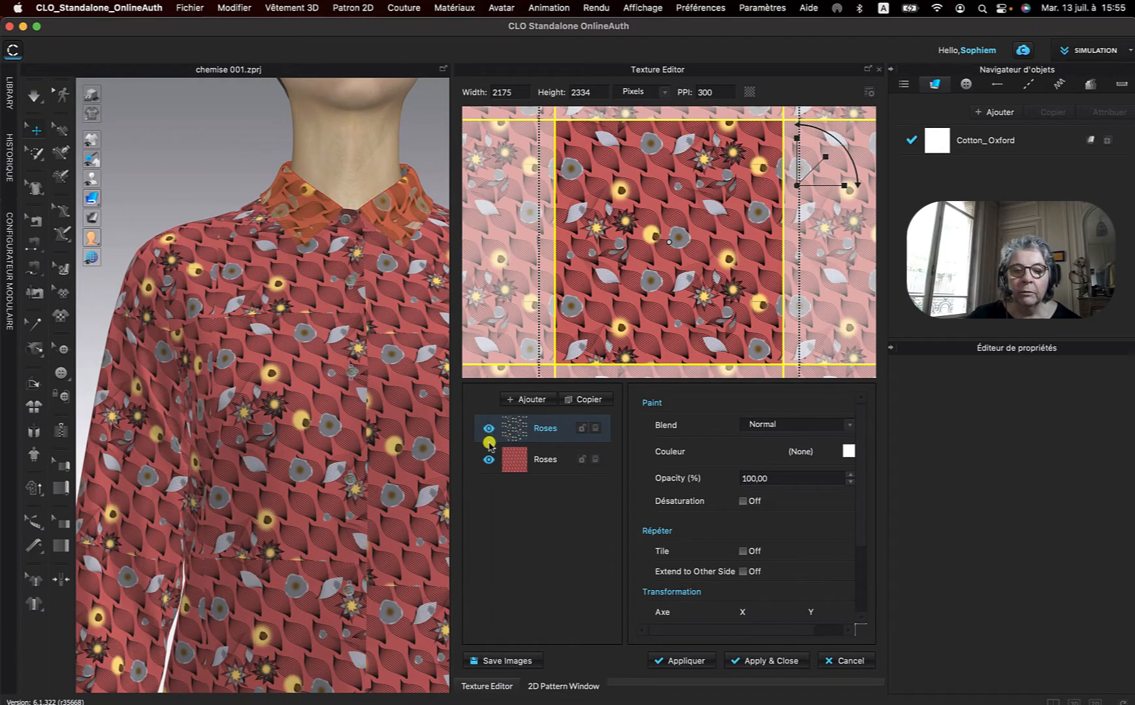
pyautogui.click(488, 461)
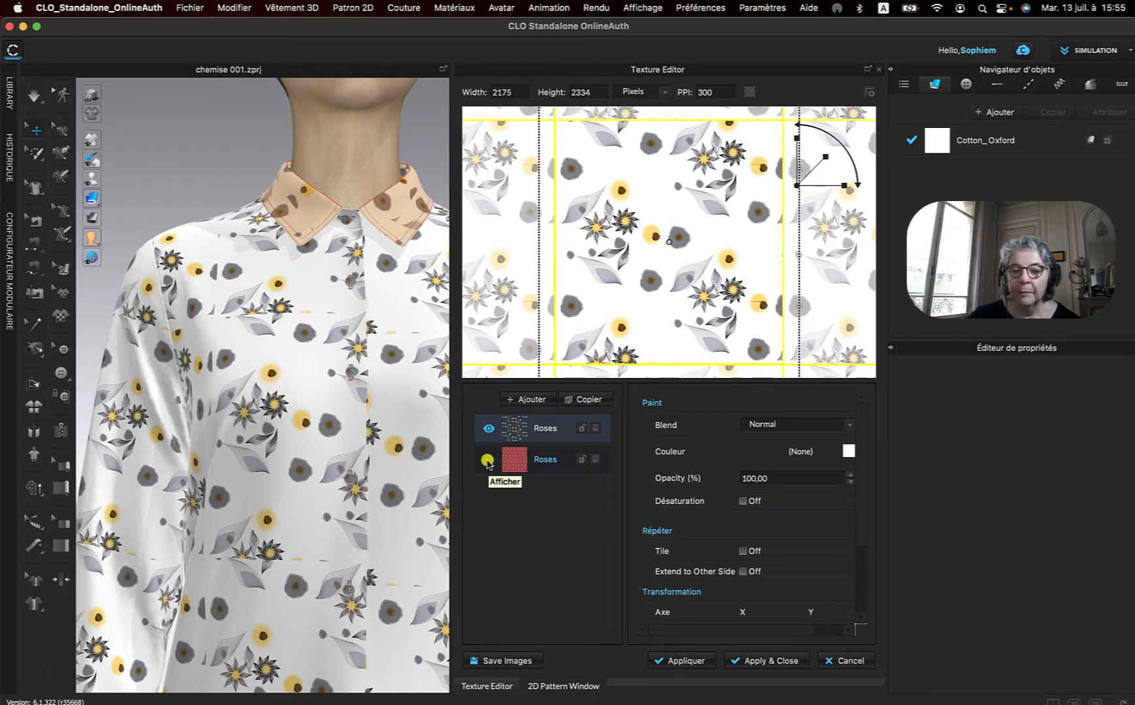
pyautogui.scroll(-3, 712, 252)
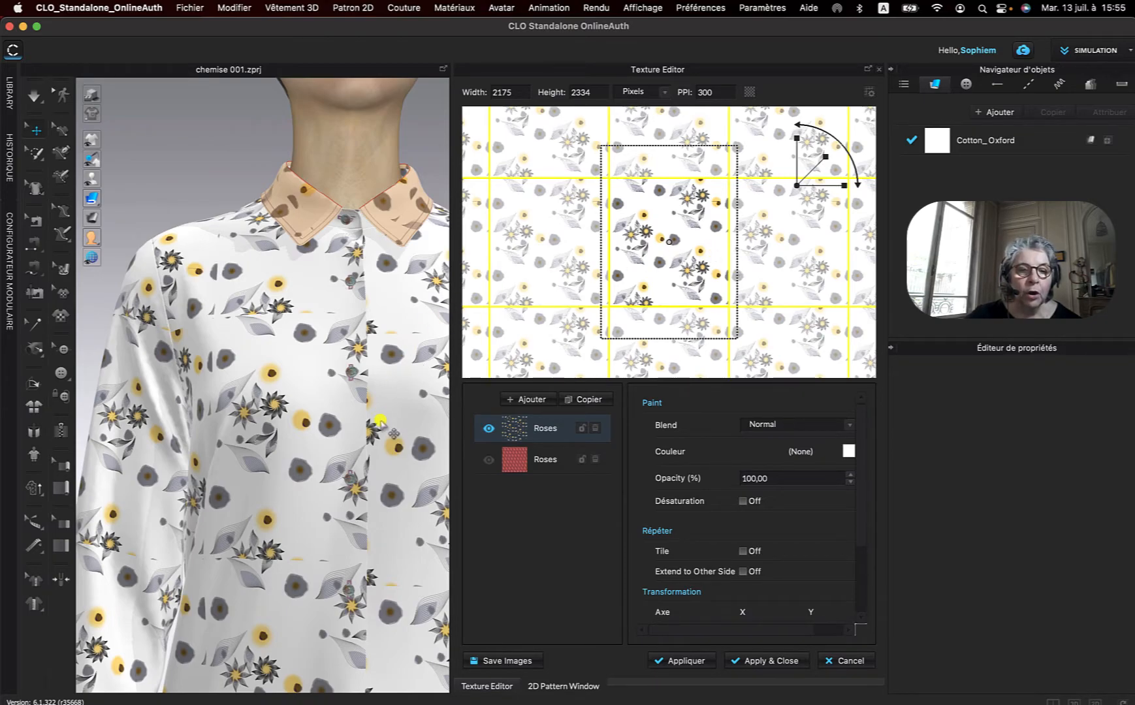
pyautogui.scroll(-5, 379, 421)
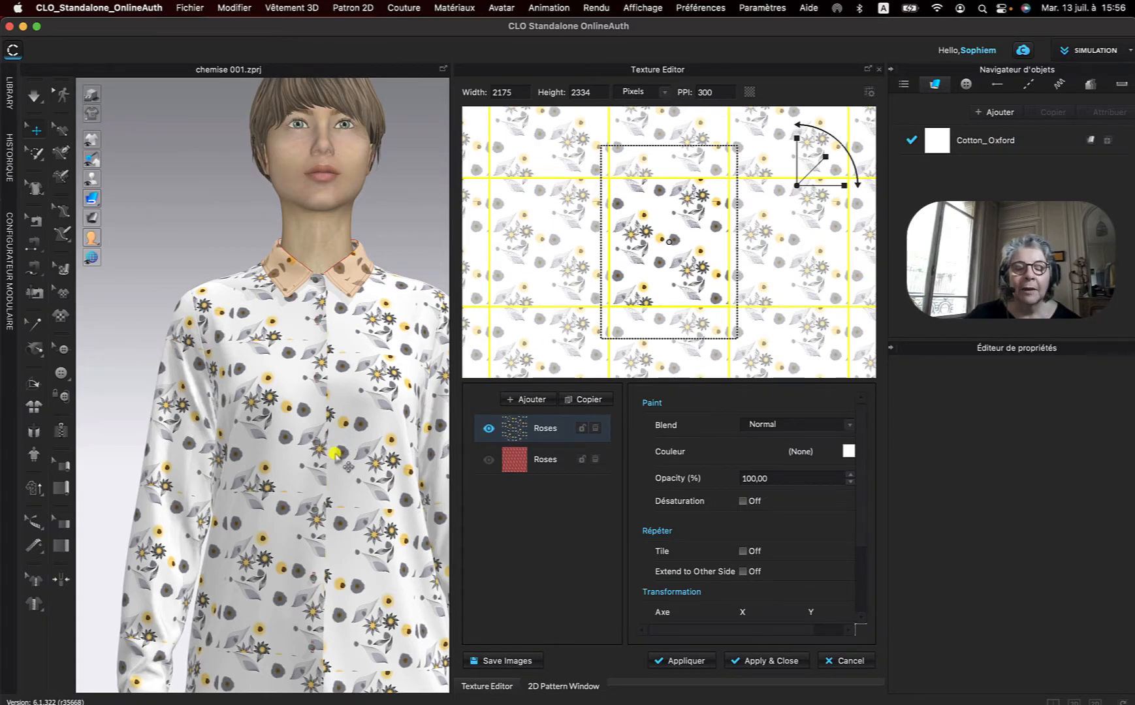
# Add the roses layer of Roses.ai to the Texture Editor a second time
pyautogui.click(532, 399)
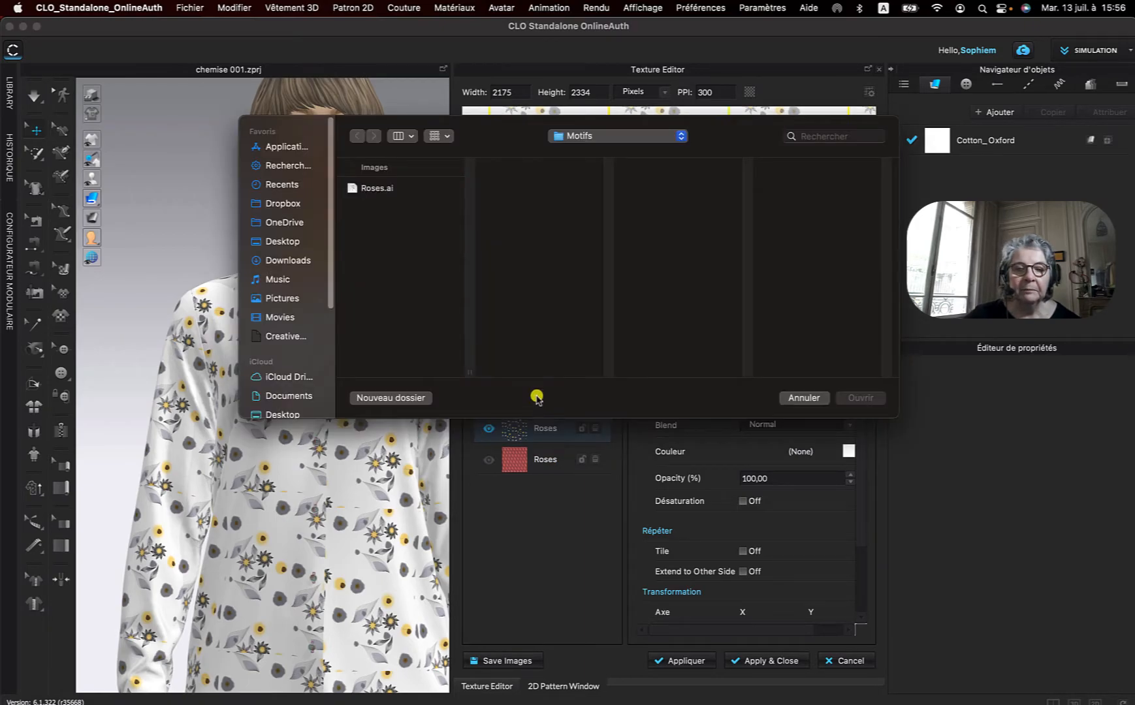
pyautogui.click(378, 189)
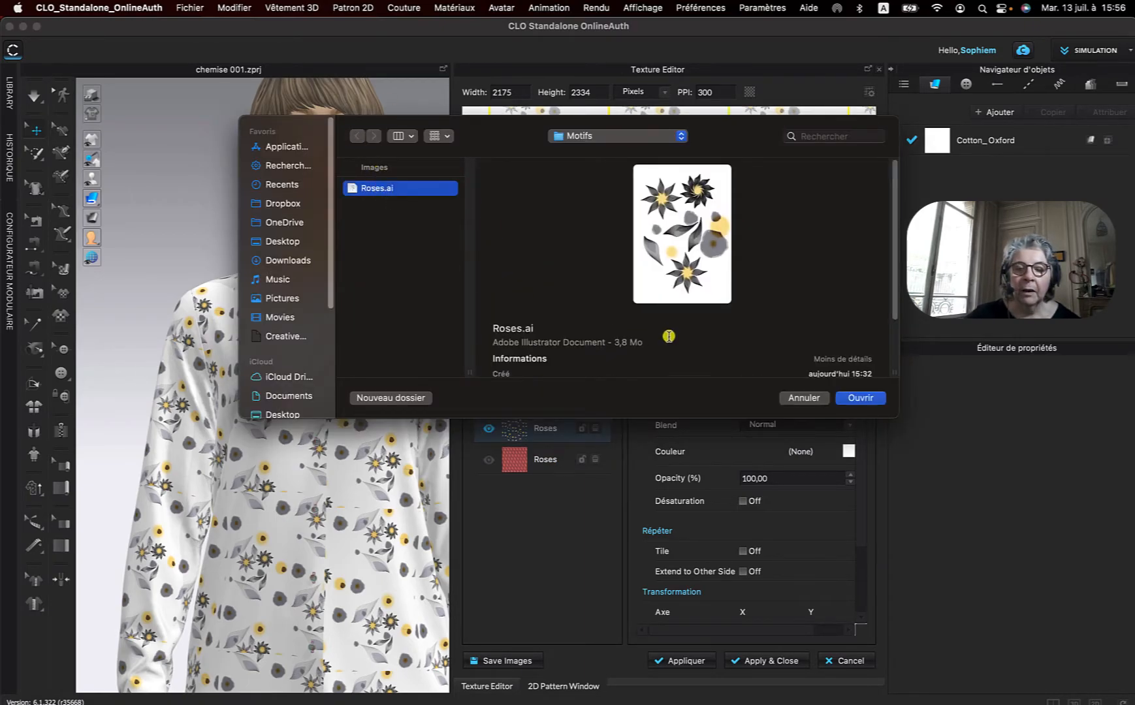
pyautogui.click(860, 398)
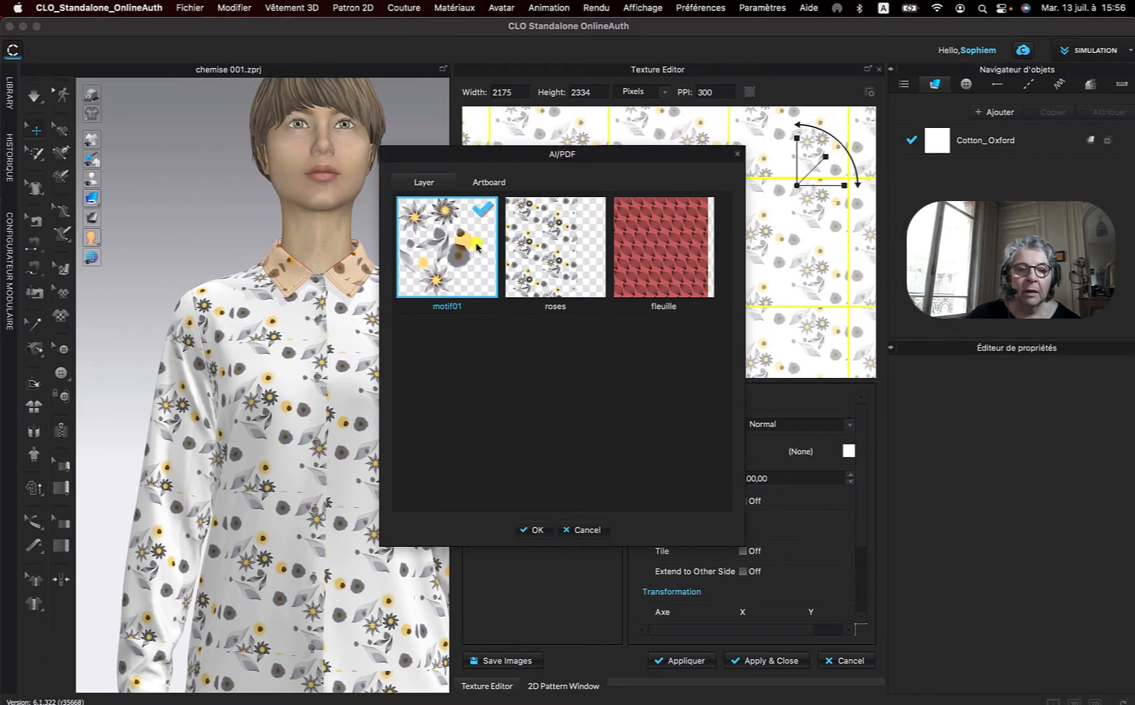
pyautogui.click(564, 248)
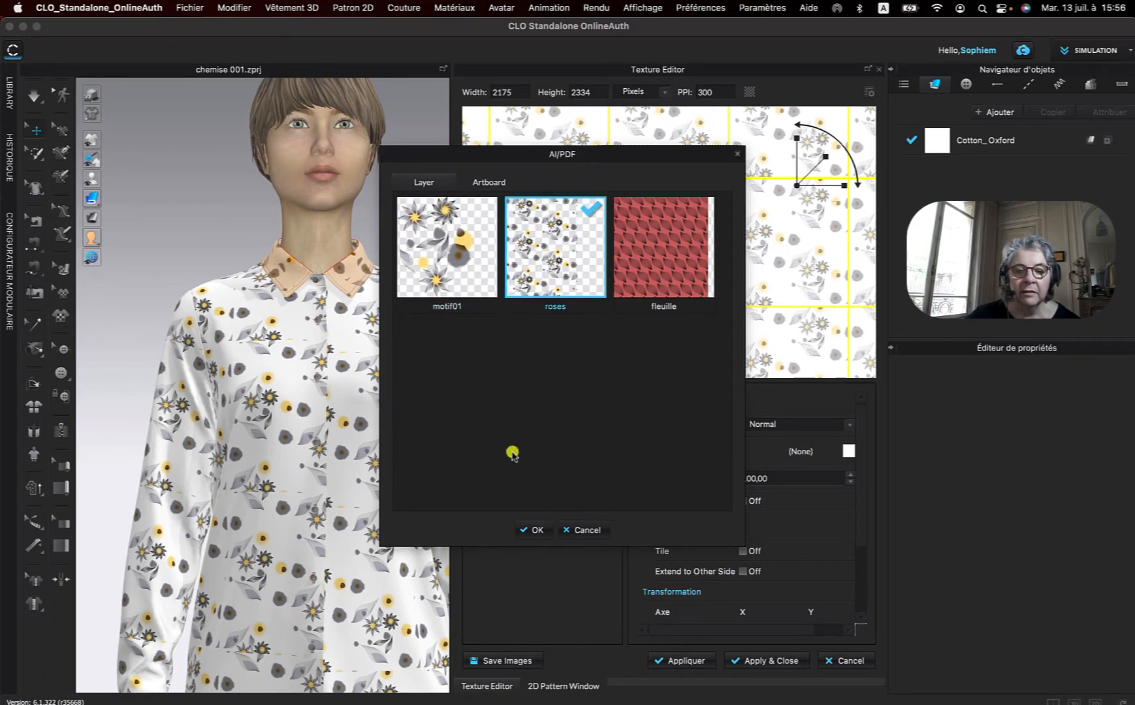
pyautogui.click(541, 530)
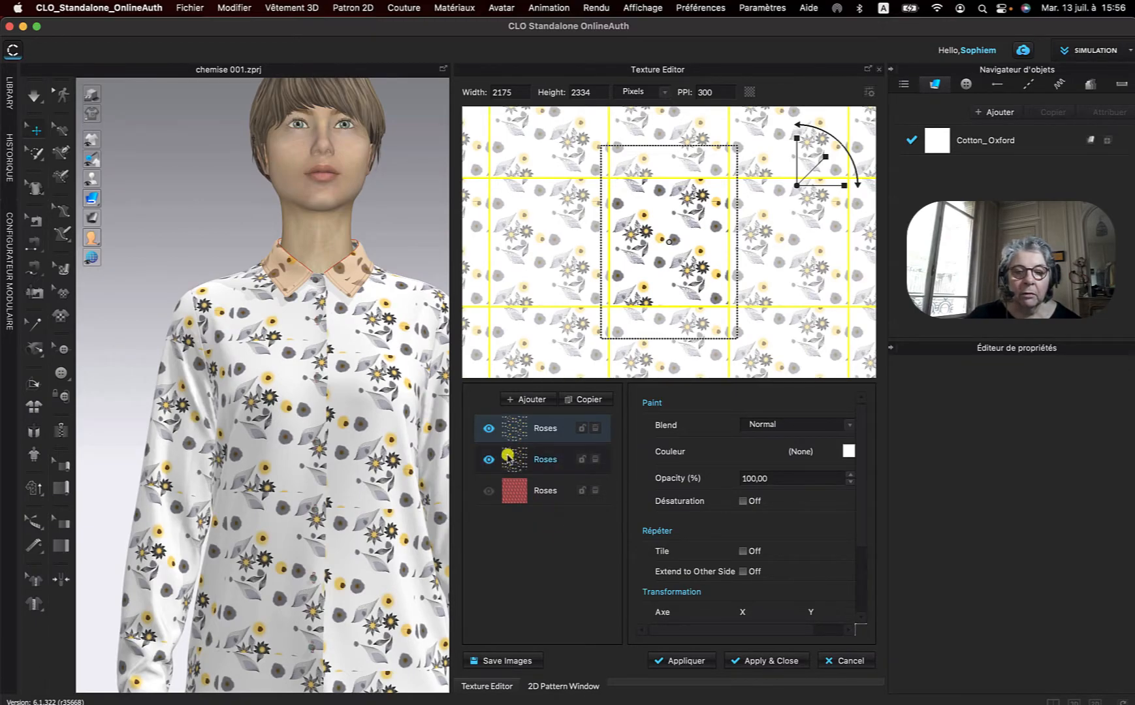
# Hide the uppermost roses layer, check the one beneath by toggling its visibility, and delete the uppermost duplicate
pyautogui.click(488, 429)
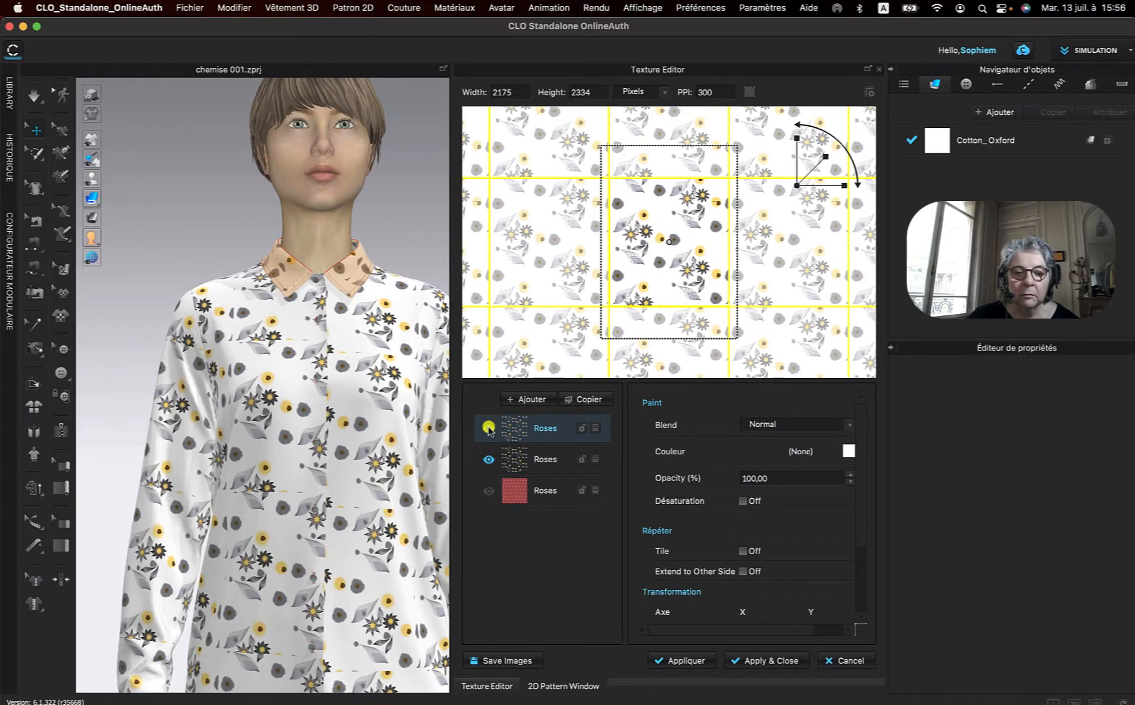
pyautogui.click(489, 459)
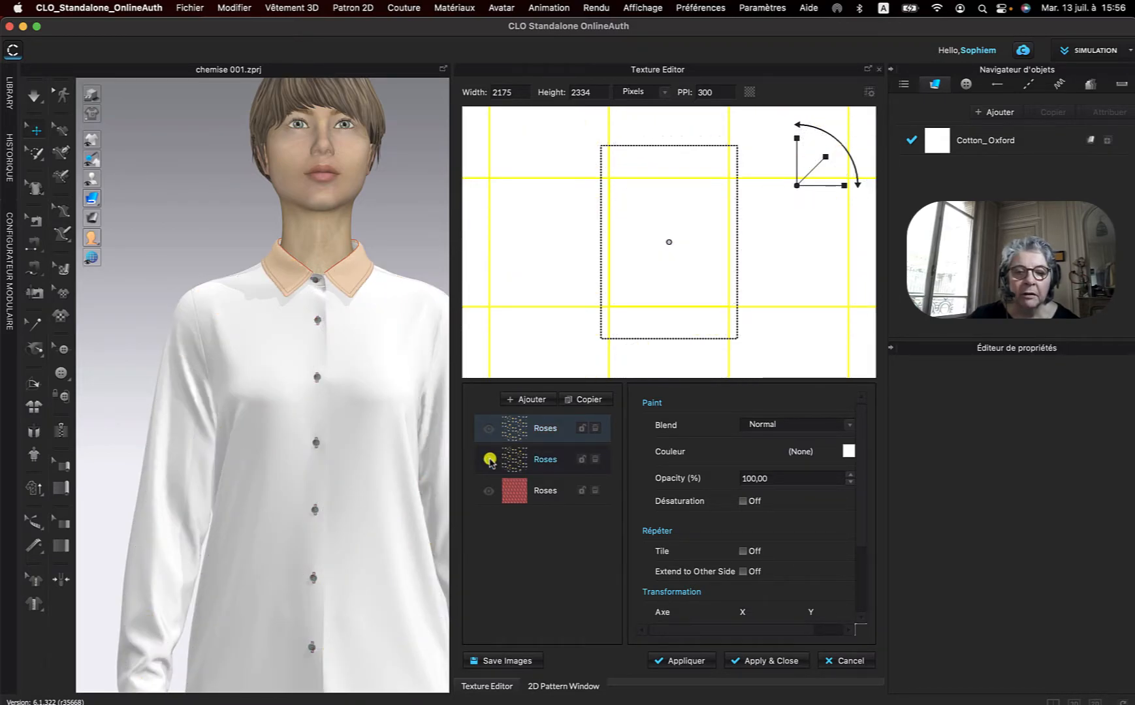
pyautogui.click(490, 459)
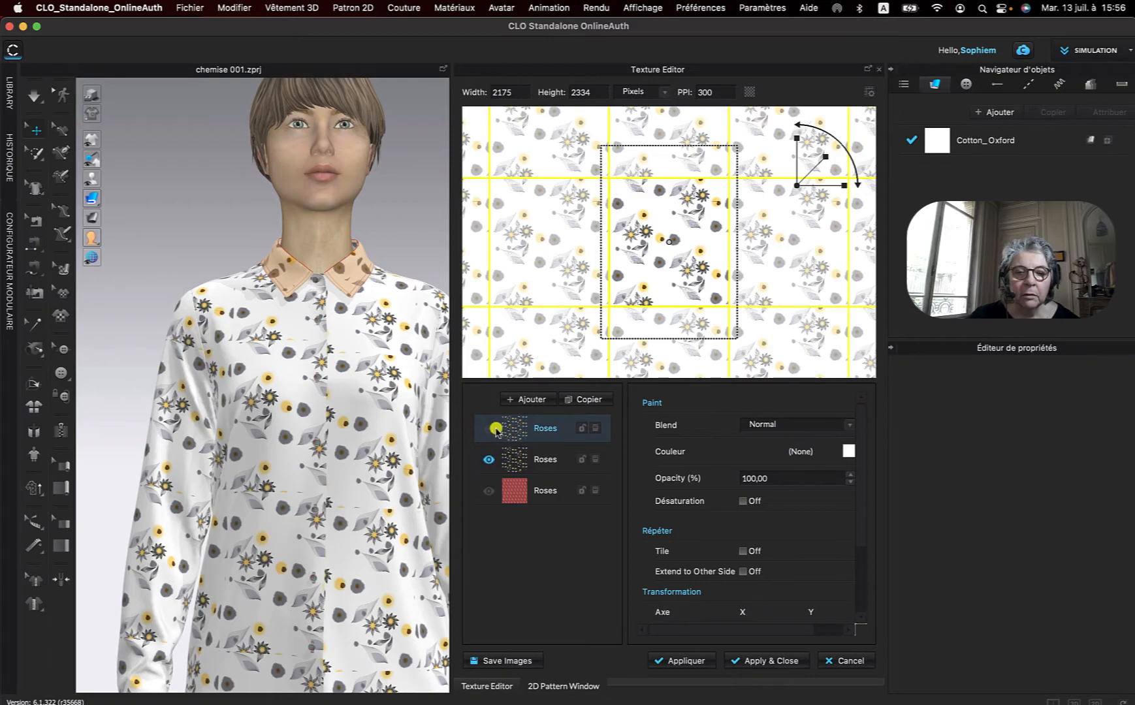
pyautogui.rightClick(574, 441)
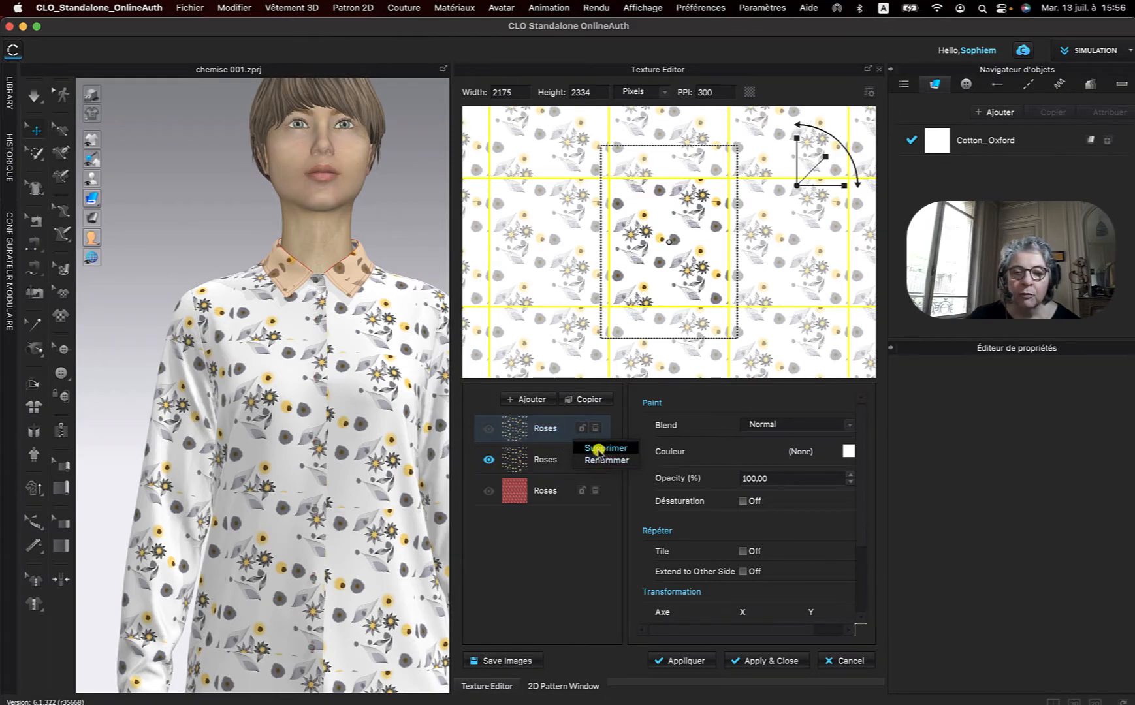
pyautogui.click(598, 449)
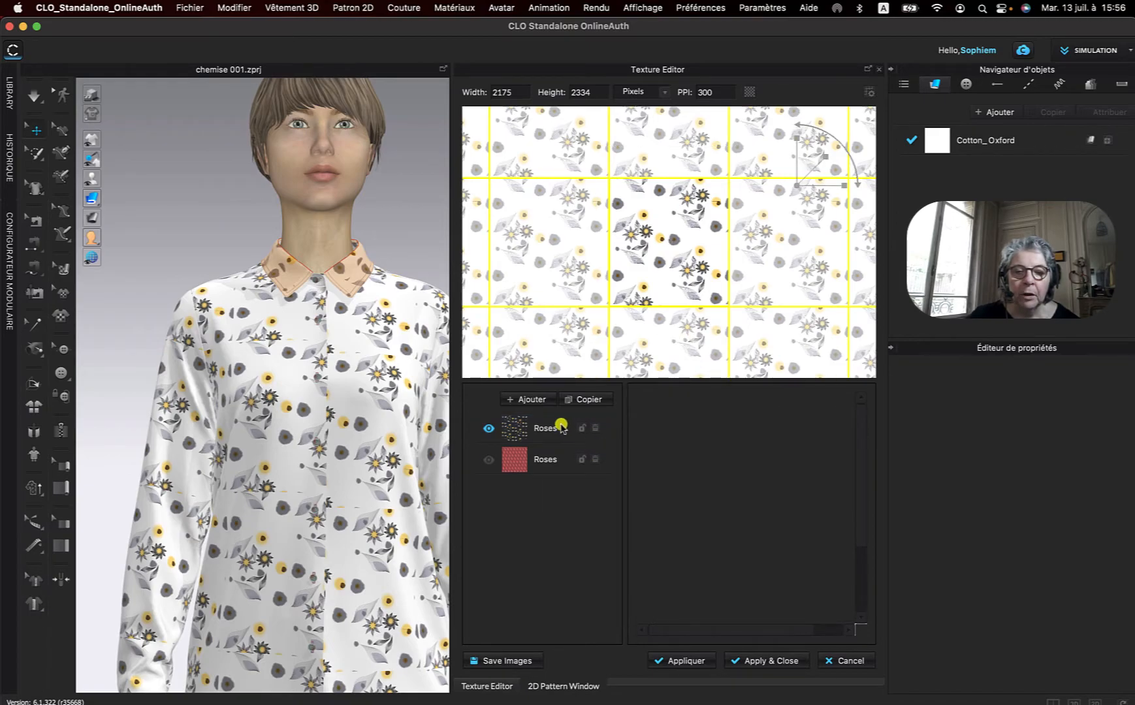
# Add the motif01 layer of Roses.ai to the Texture Editor and hide the small roses pattern layer beneath it
pyautogui.click(534, 400)
pyautogui.click(381, 190)
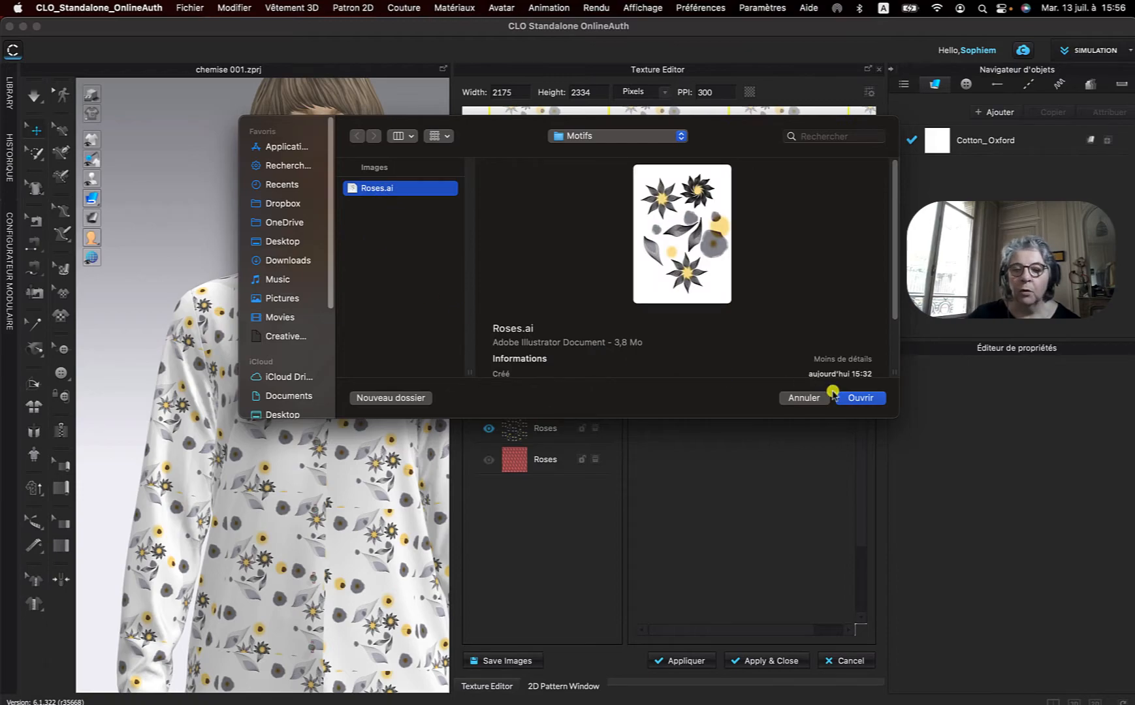
pyautogui.click(861, 397)
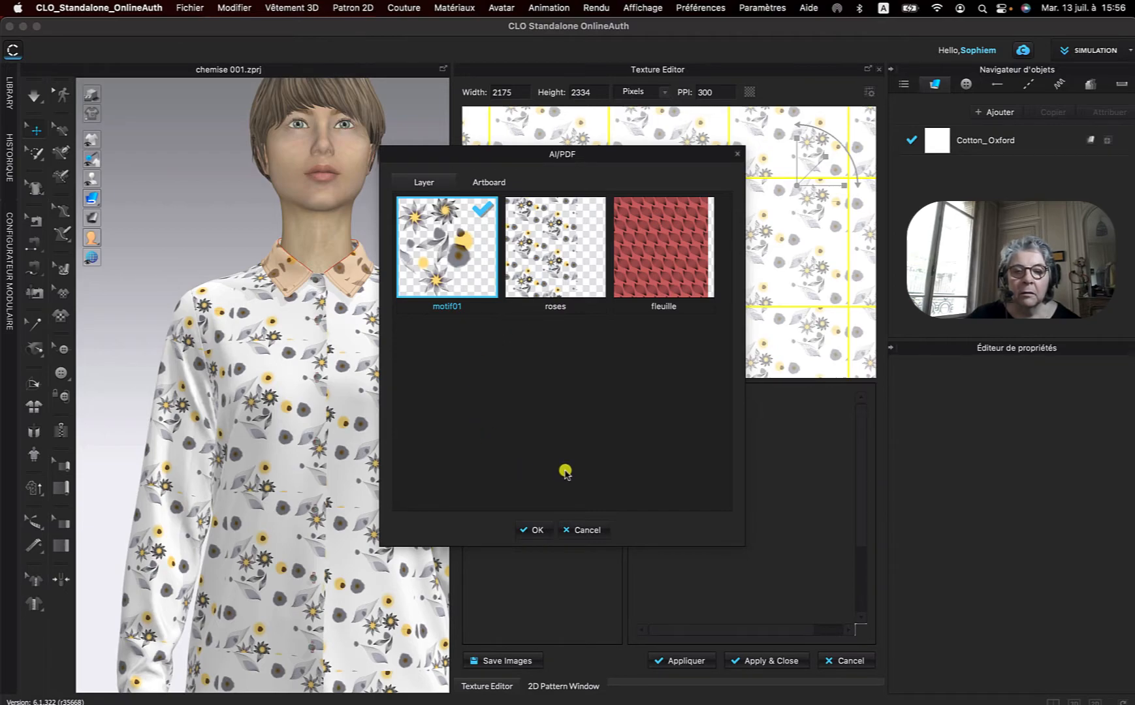
pyautogui.click(578, 275)
pyautogui.click(461, 273)
pyautogui.click(537, 529)
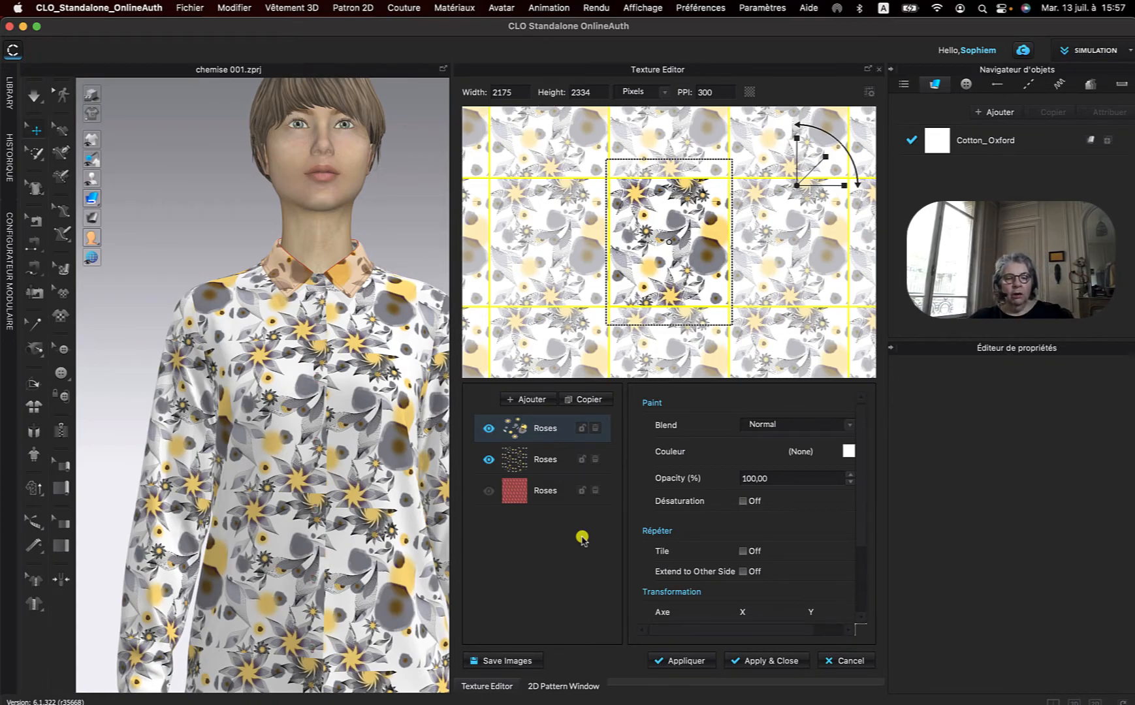
pyautogui.click(489, 461)
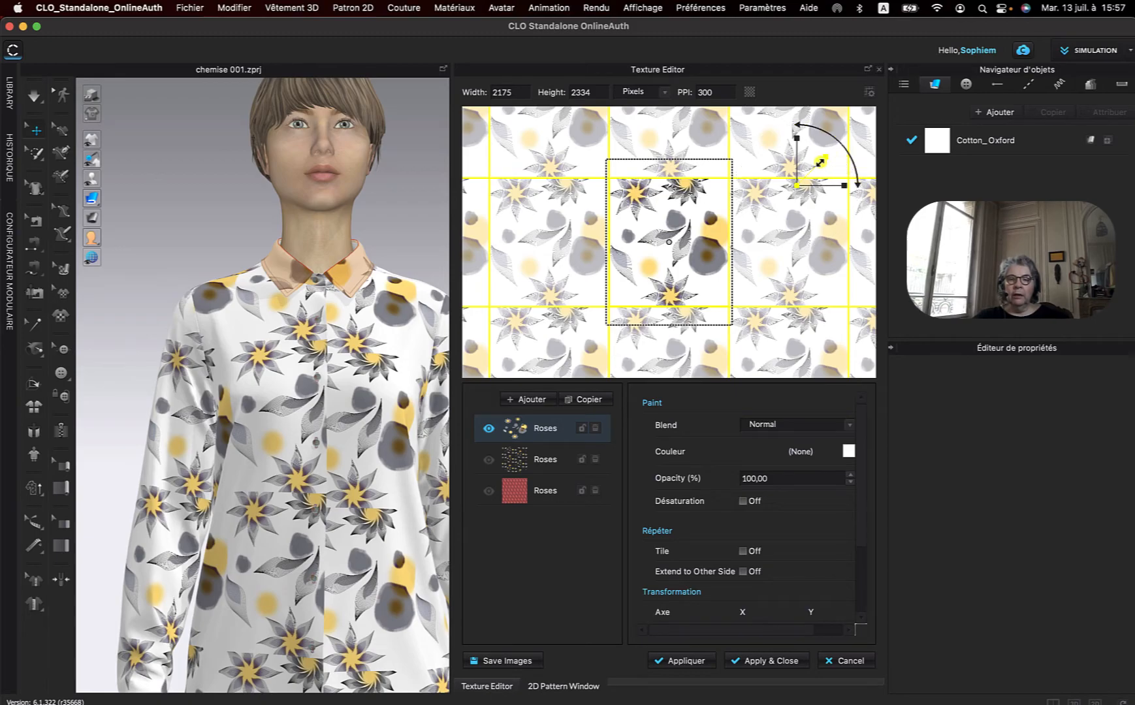
# Scale the motif01 layer down to fit within the fabric repeat, adjusting its width and height separately
pyautogui.moveTo(816, 165); pyautogui.dragTo(816, 169)
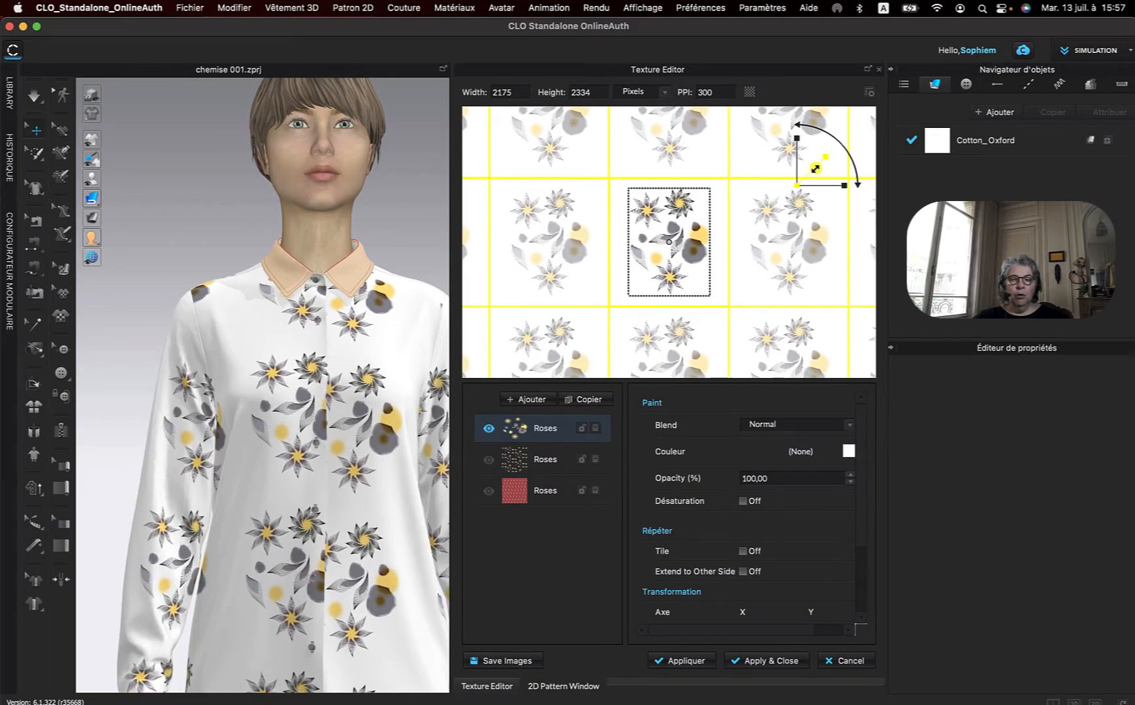
pyautogui.moveTo(816, 169); pyautogui.dragTo(819, 167)
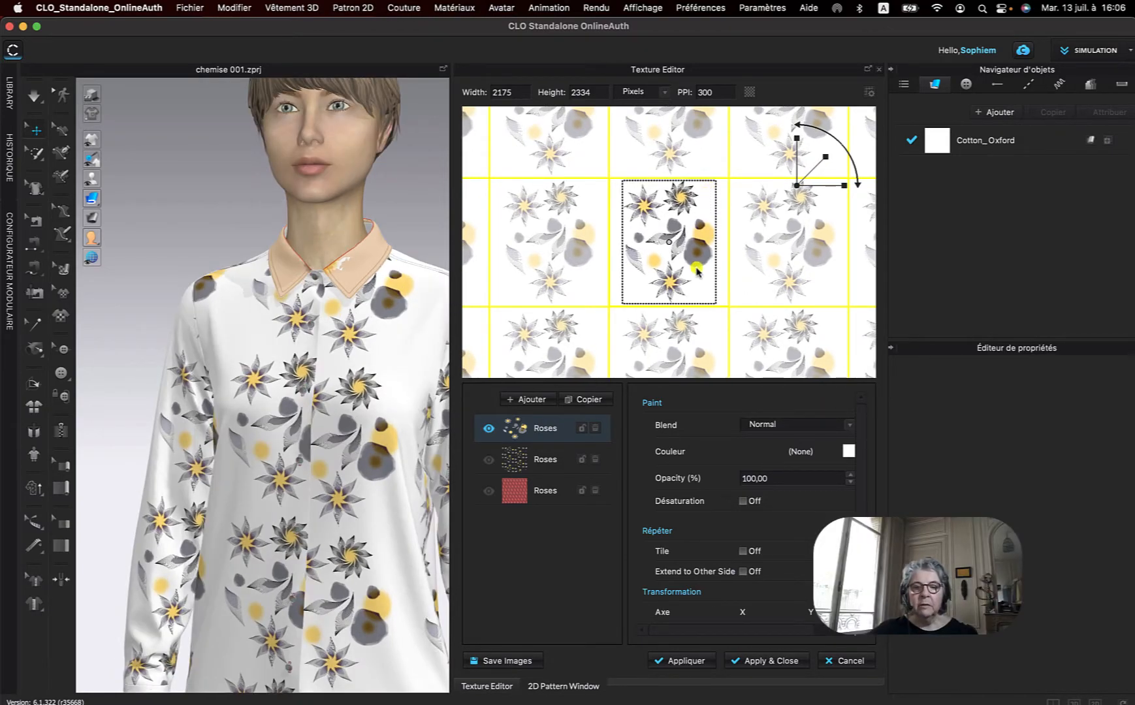
pyautogui.moveTo(812, 186); pyautogui.dragTo(815, 186)
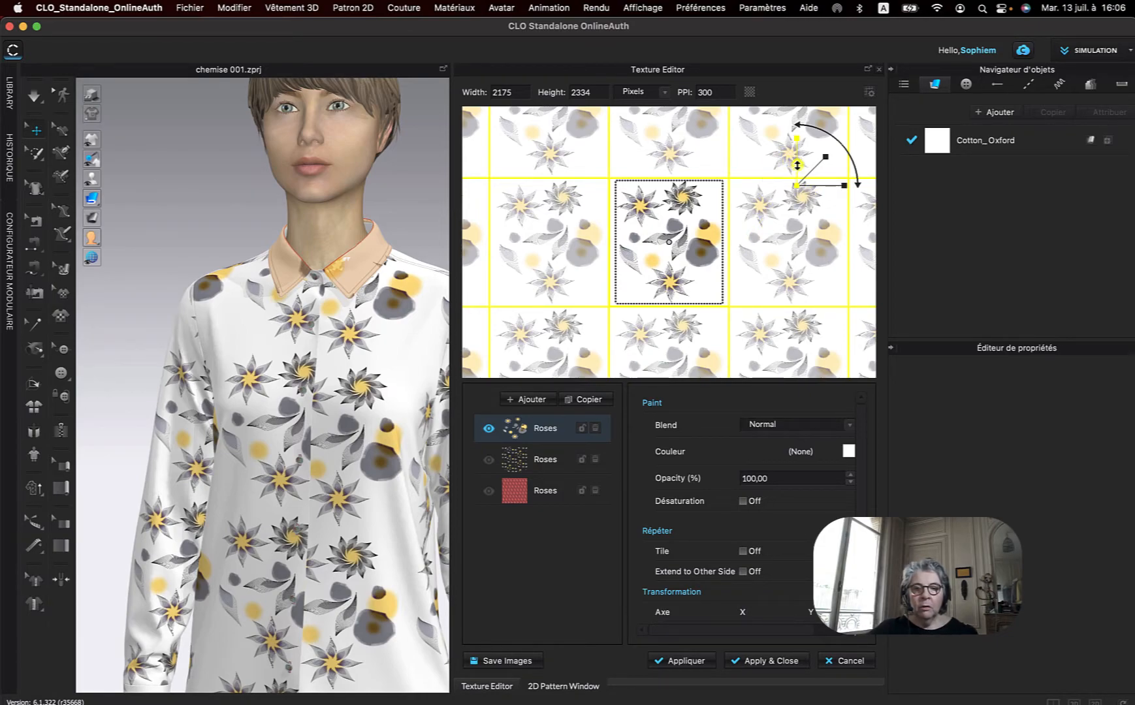
pyautogui.moveTo(796, 166); pyautogui.dragTo(796, 164)
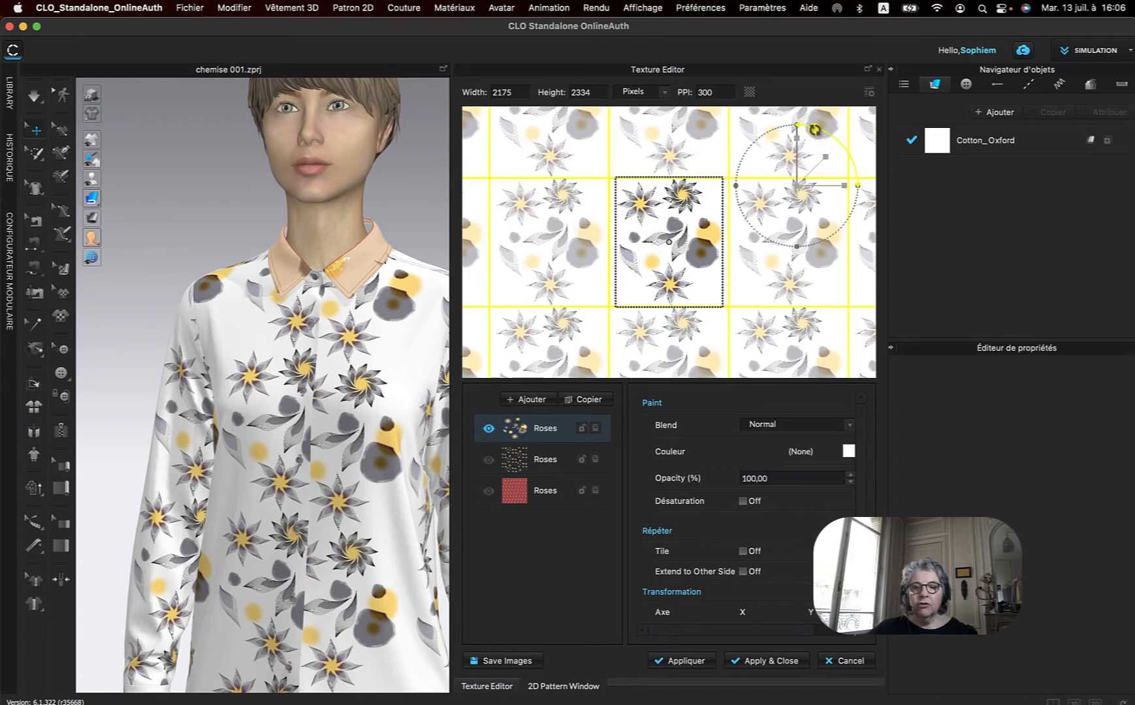
# Rotate the motif01 layer to an angle of about 318° and shift it slightly down in the repeat
pyautogui.moveTo(813, 127); pyautogui.dragTo(824, 135)
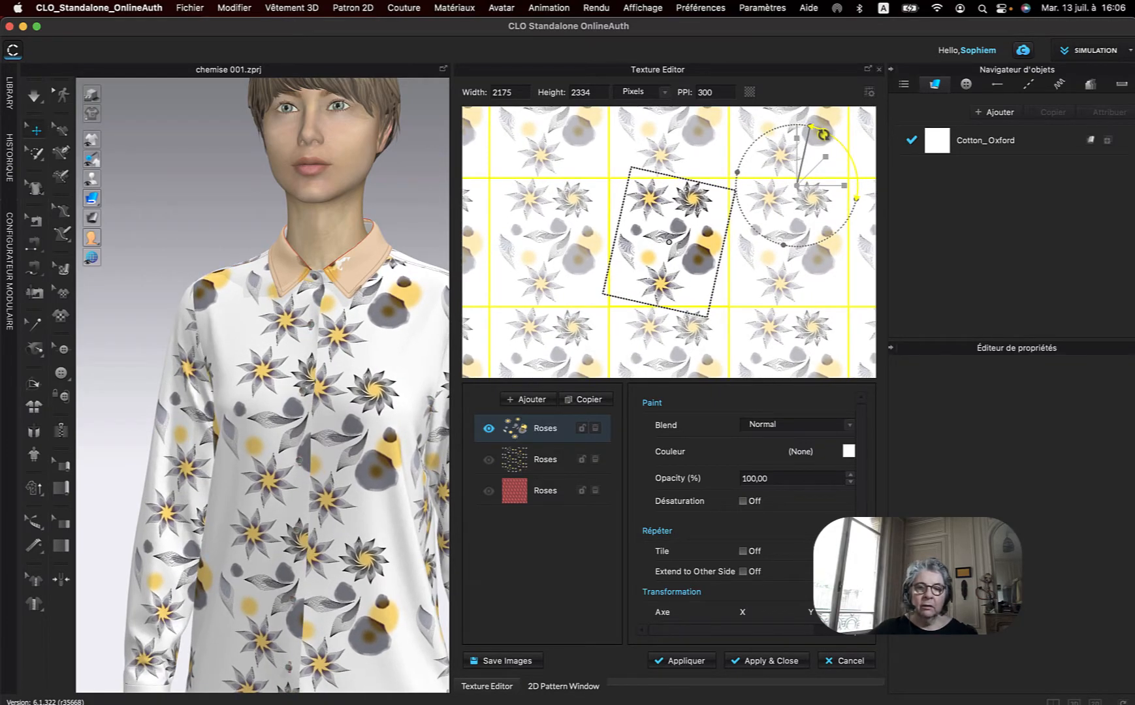
pyautogui.moveTo(824, 134); pyautogui.dragTo(828, 186)
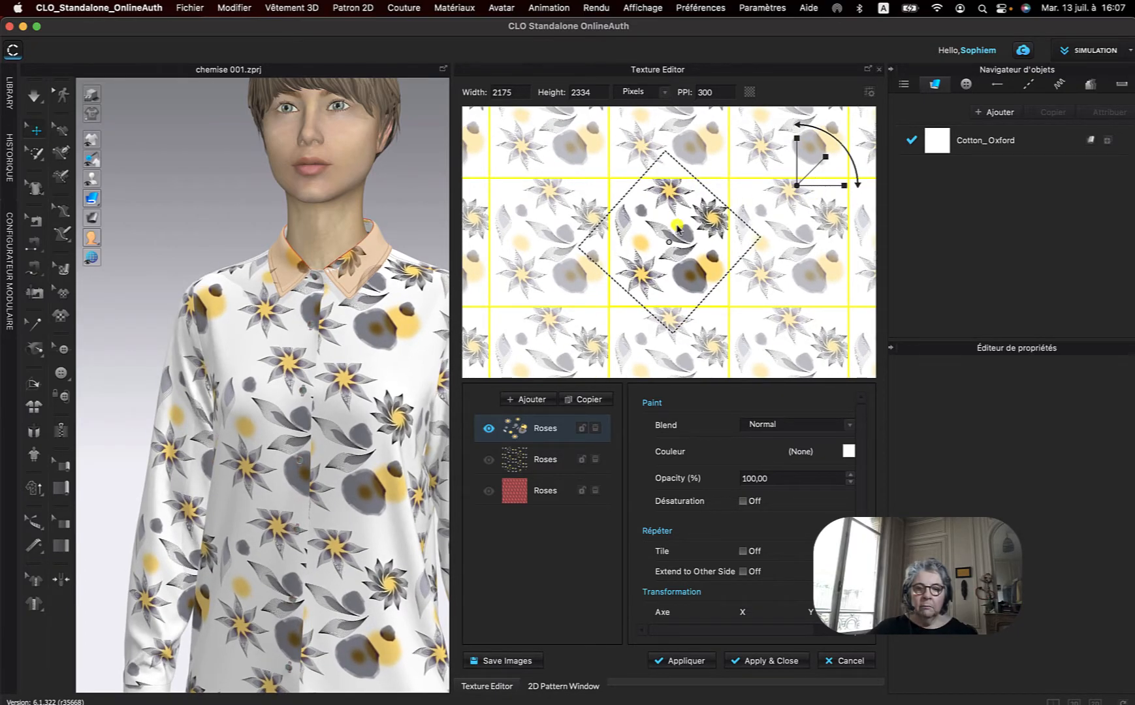
pyautogui.moveTo(677, 242); pyautogui.dragTo(671, 253)
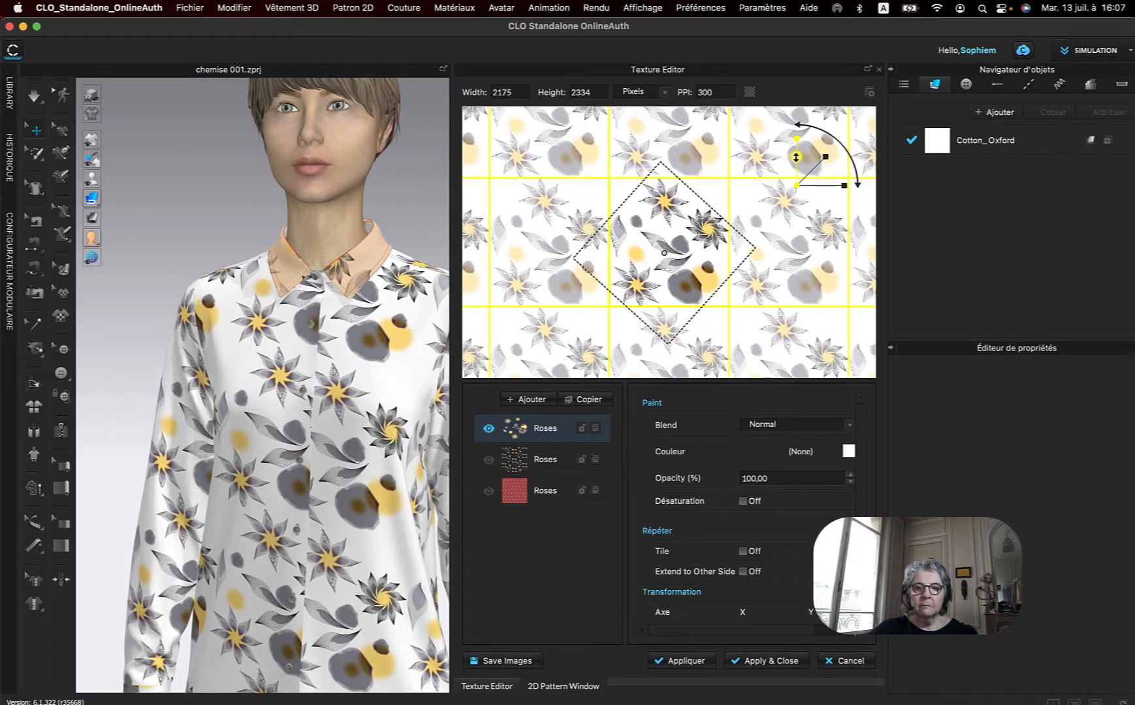
# Adjust the height and overall scale of the rotated motif01 layer to about 1792 × 1871 px
pyautogui.moveTo(796, 157); pyautogui.dragTo(798, 154)
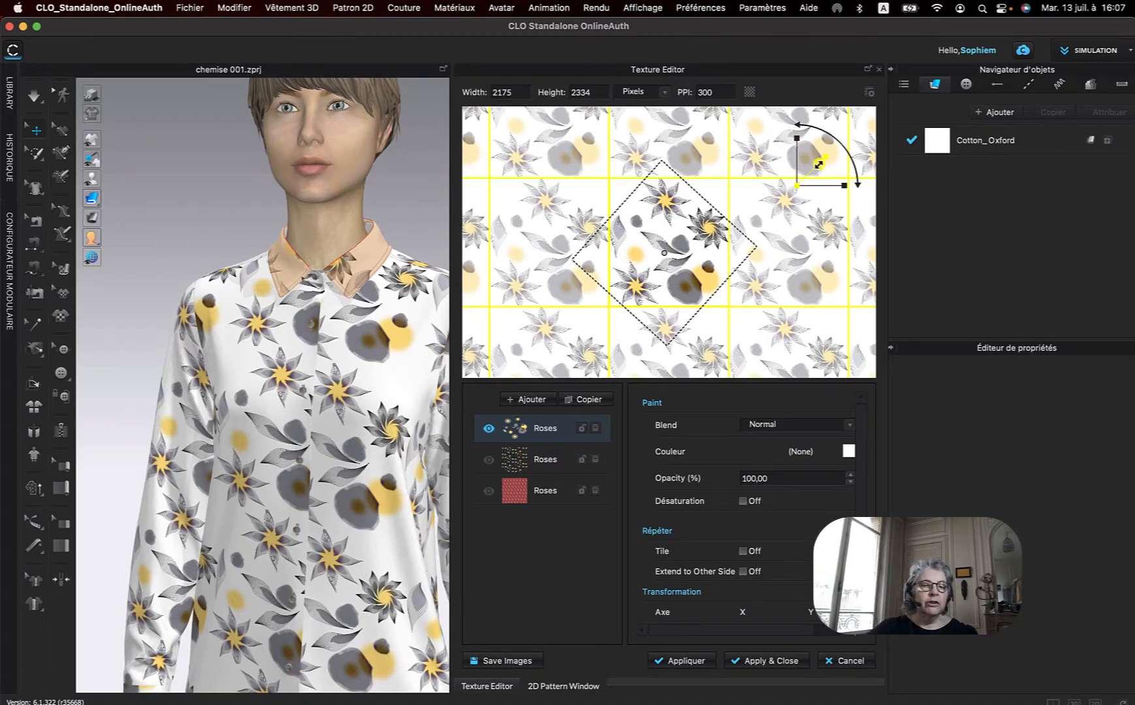
pyautogui.moveTo(817, 164); pyautogui.dragTo(820, 165)
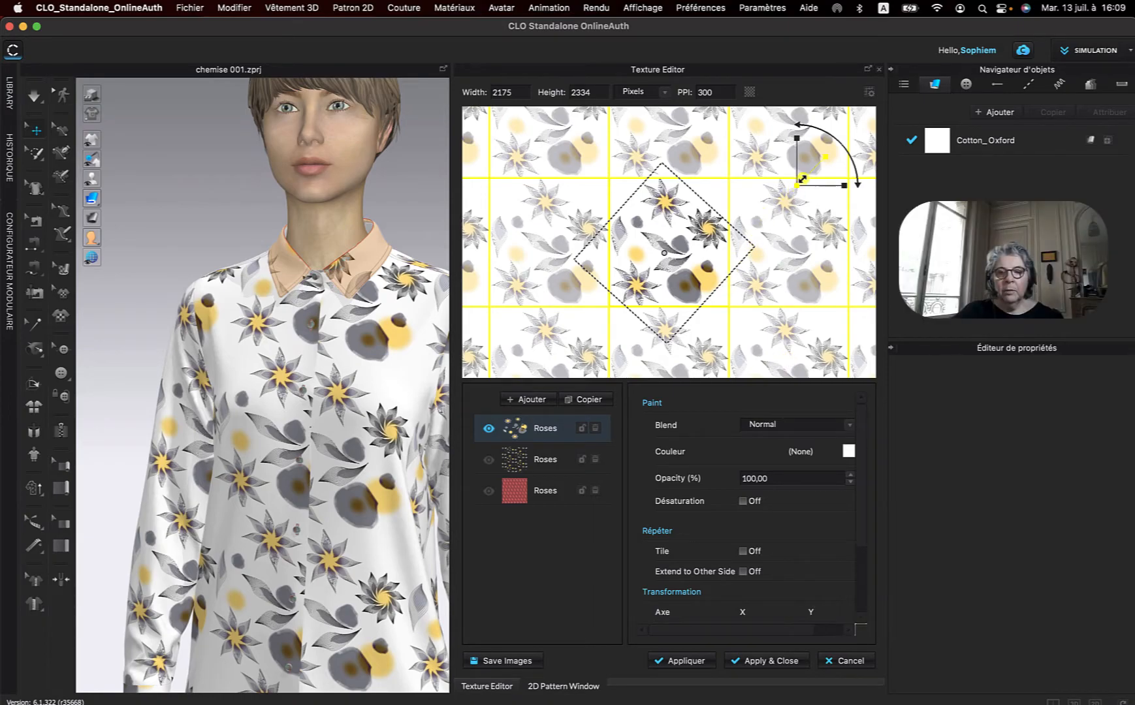
pyautogui.moveTo(814, 169); pyautogui.dragTo(811, 170)
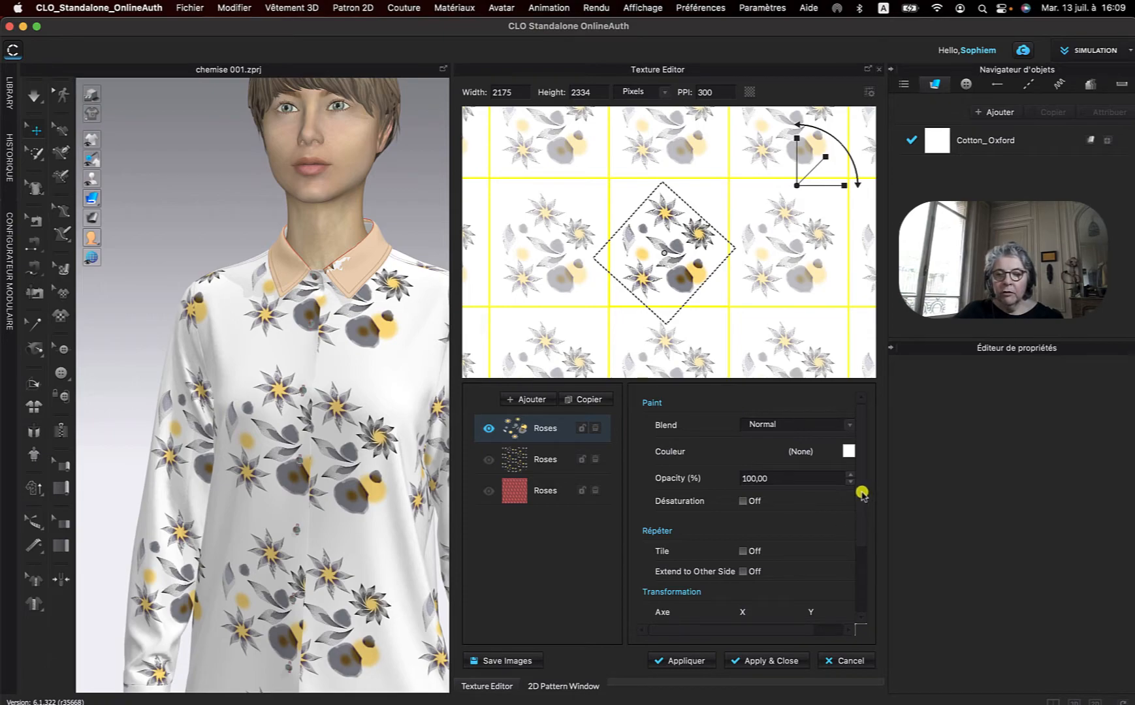
# Set the motif01 layer's pivot to Droite on the X axis and Dessus on the Y axis
pyautogui.moveTo(862, 500); pyautogui.dragTo(863, 568)
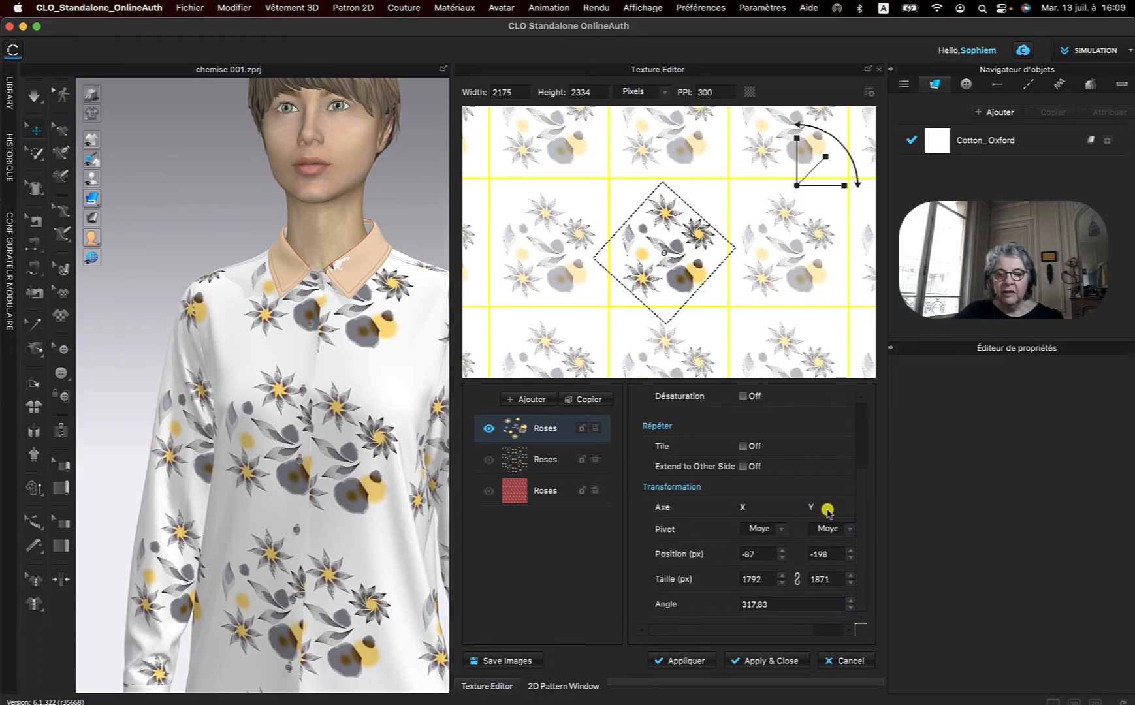
pyautogui.click(778, 529)
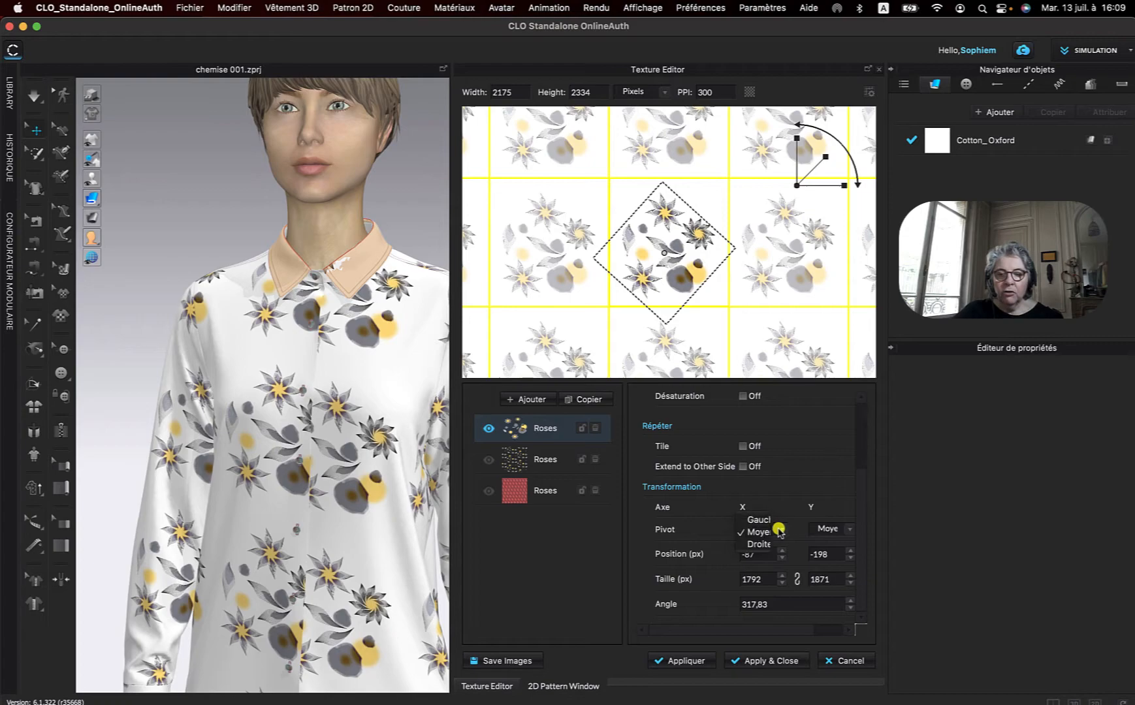
pyautogui.click(762, 545)
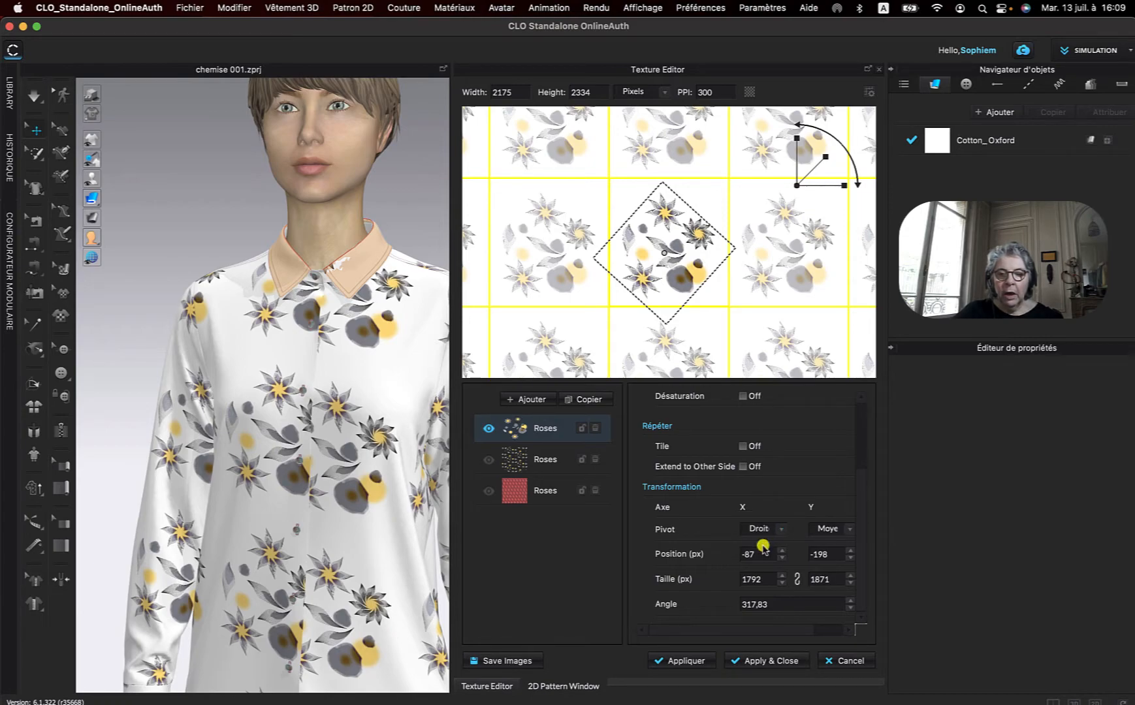
pyautogui.click(843, 533)
pyautogui.click(828, 520)
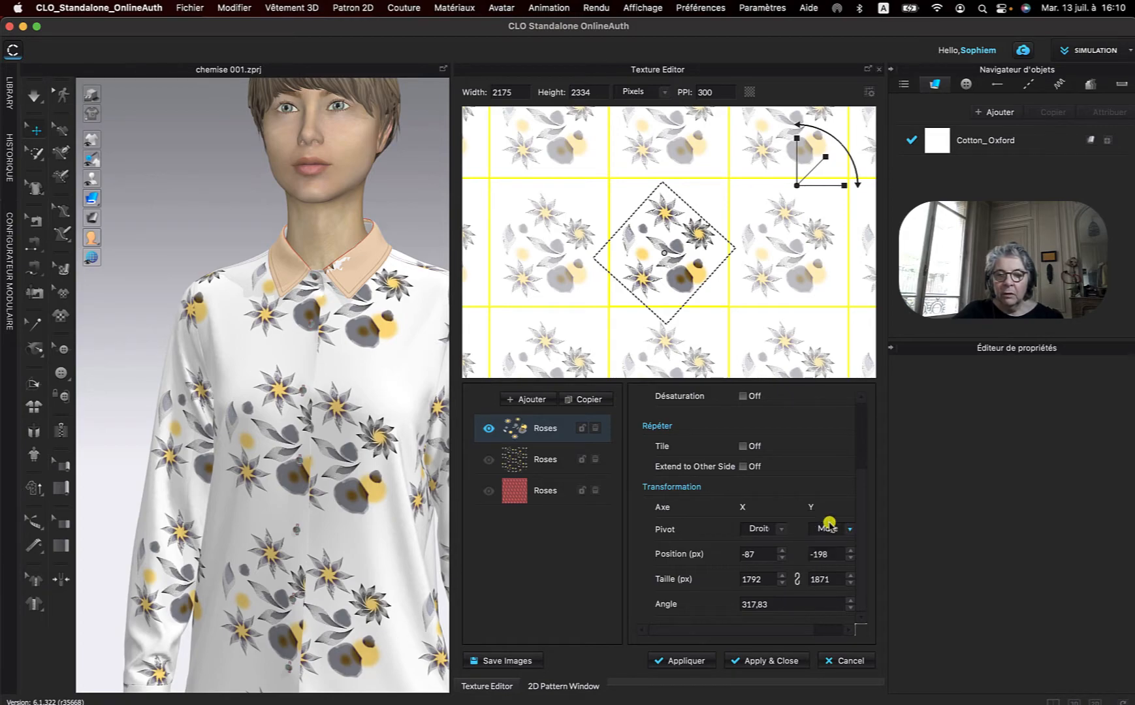
# Set the motif01 layer's position to 90 px on the X axis and 300 px on the Y axis
pyautogui.click(782, 550)
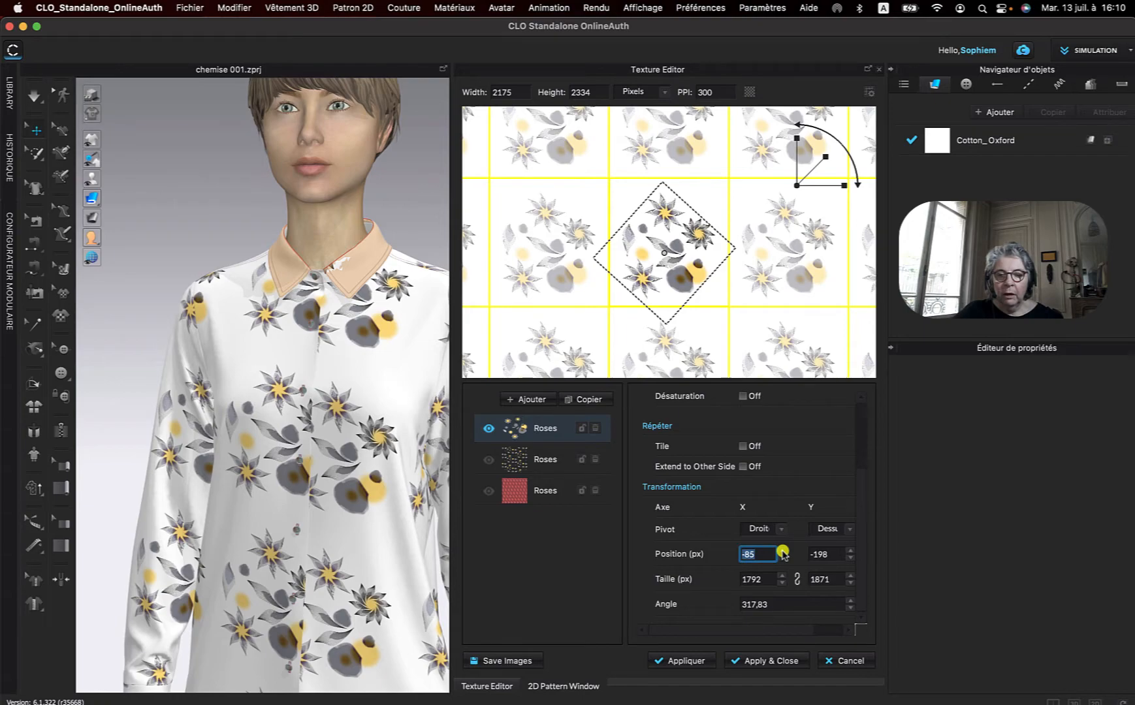
pyautogui.doubleClick(782, 550)
pyautogui.click(763, 555)
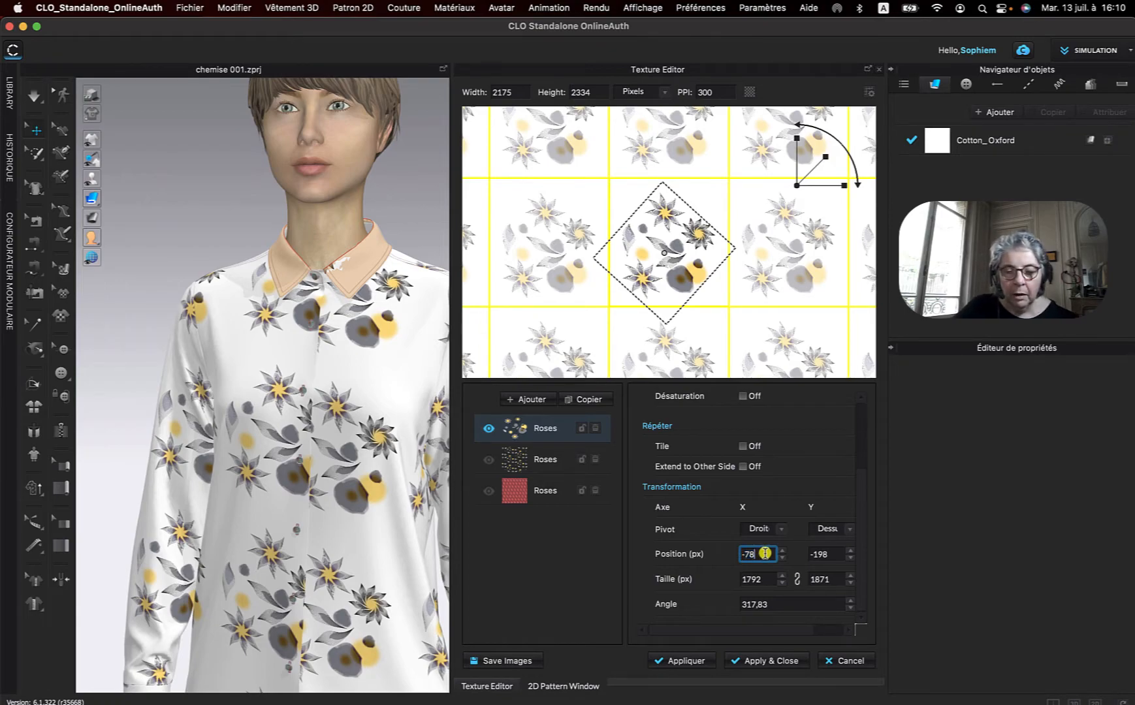
pyautogui.write('9')
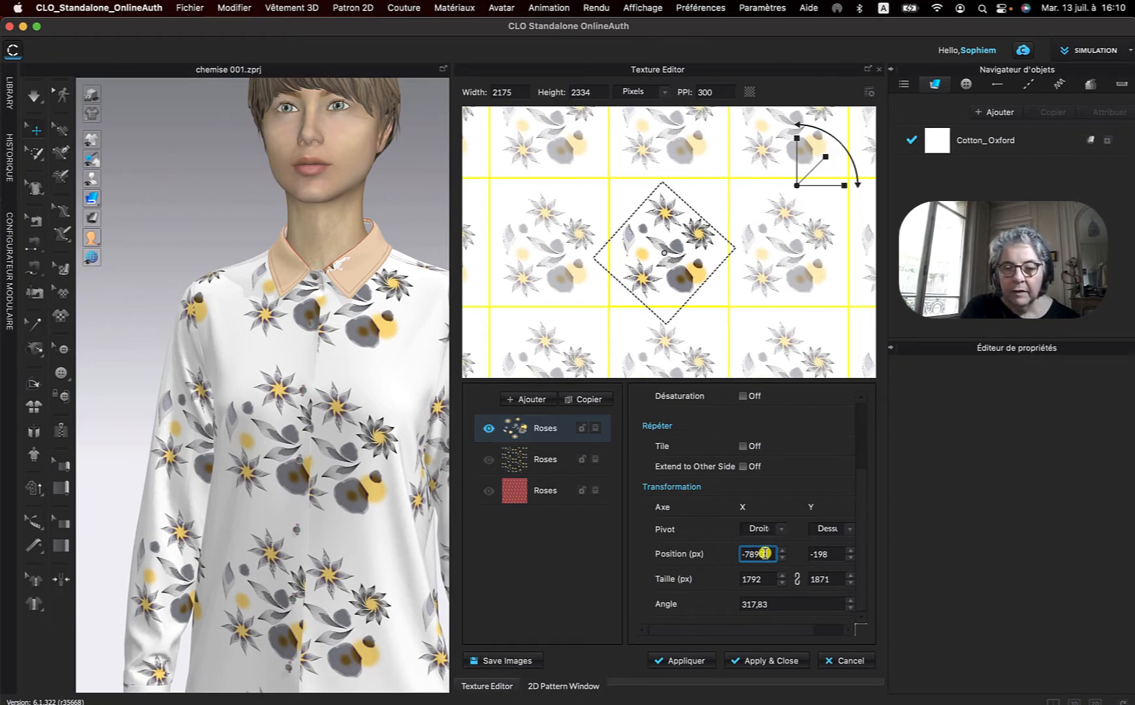
pyautogui.press('BackSpace')
pyautogui.press('BackSpace')
pyautogui.press('BackSpace')
pyautogui.press('BackSpace')
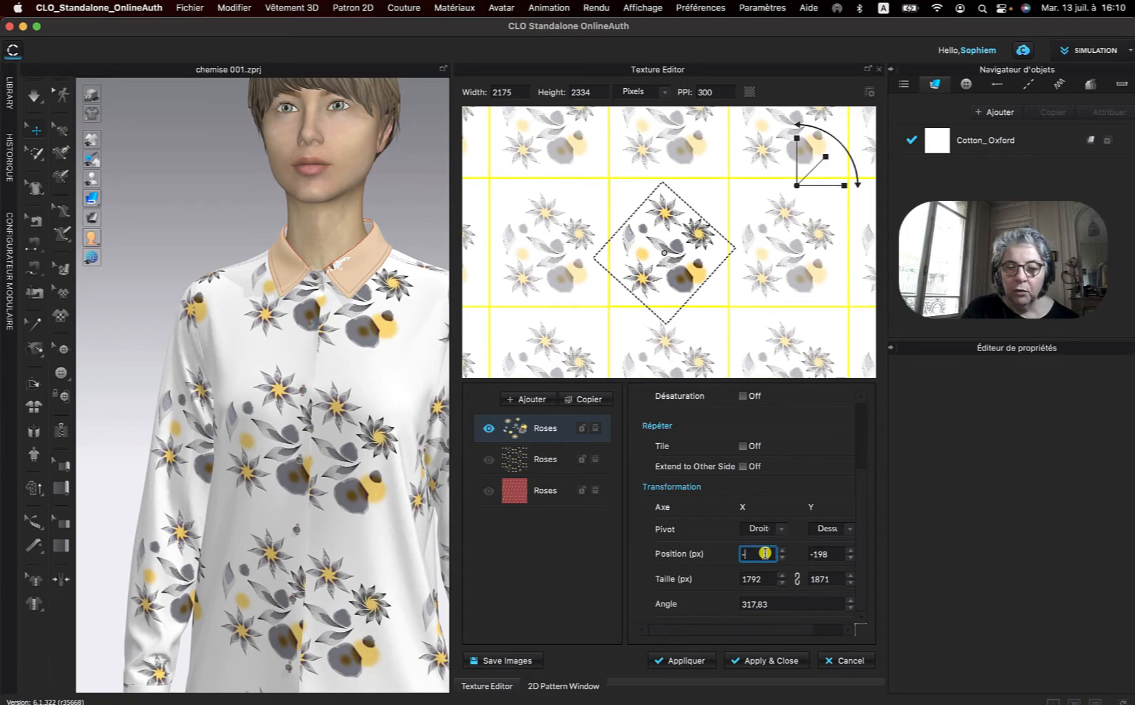
pyautogui.write('90')
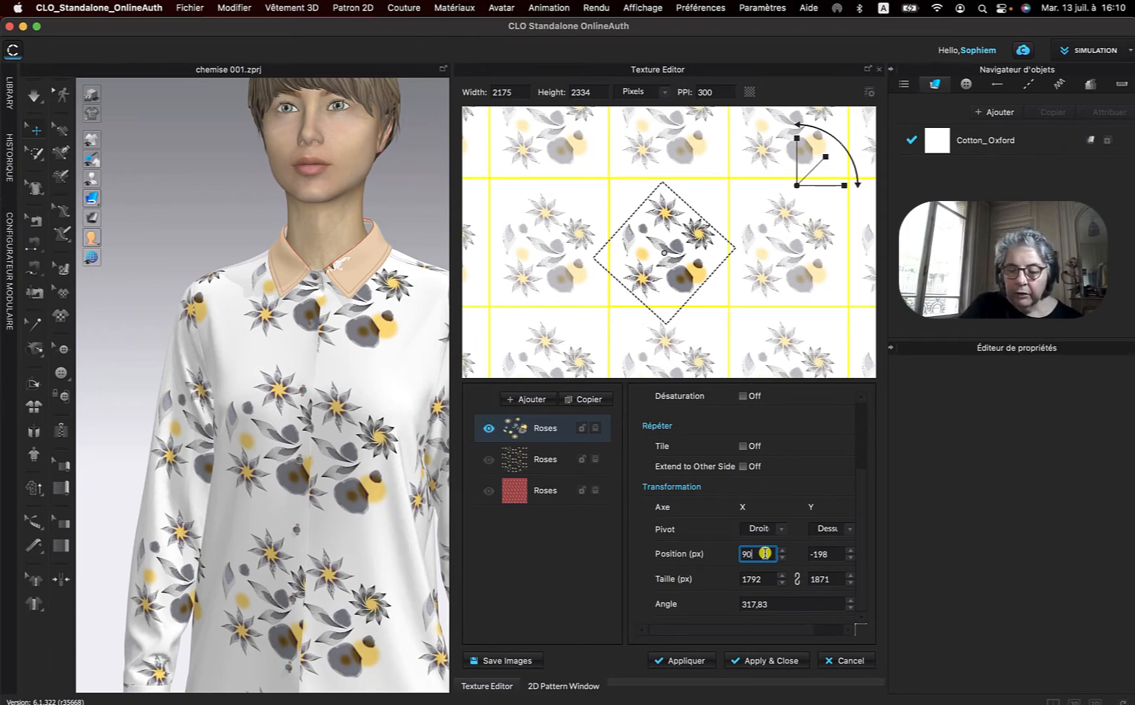
pyautogui.press('Return')
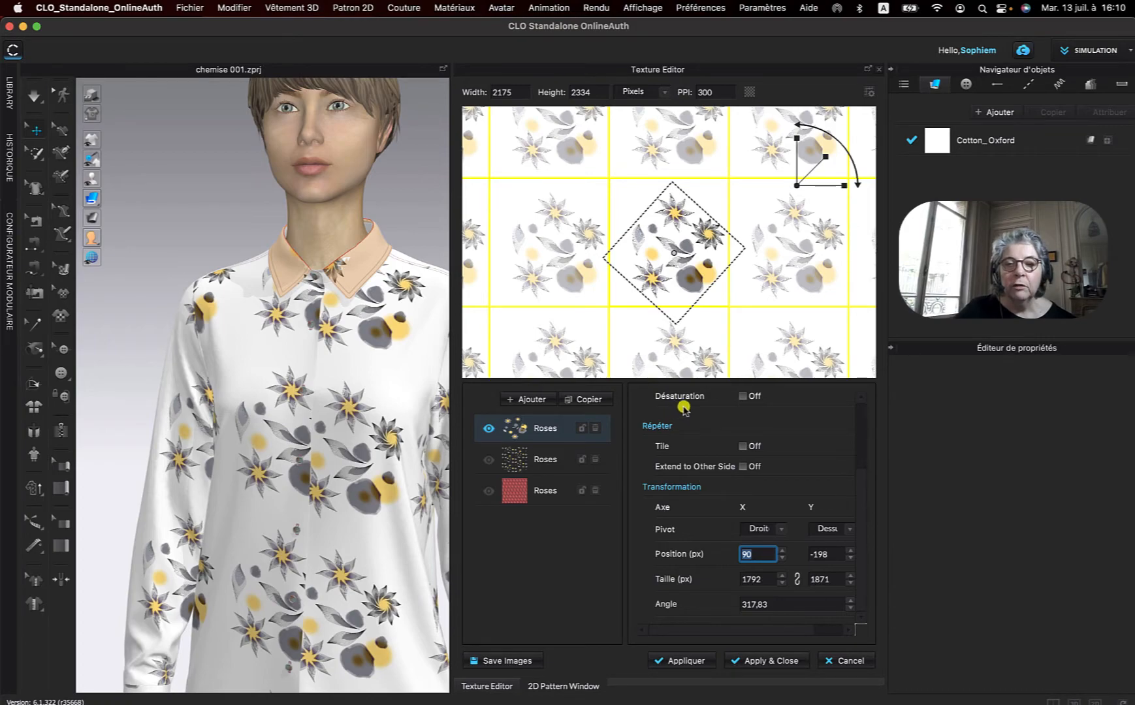
pyautogui.moveTo(836, 553); pyautogui.dragTo(810, 556)
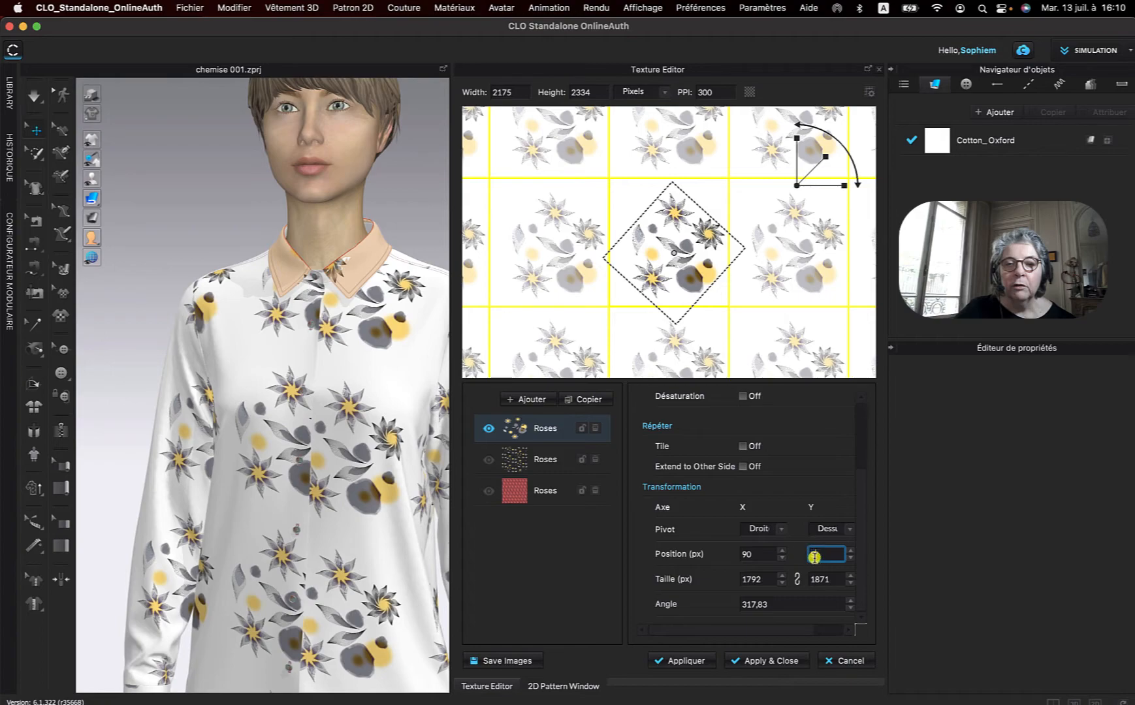
pyautogui.press('Return')
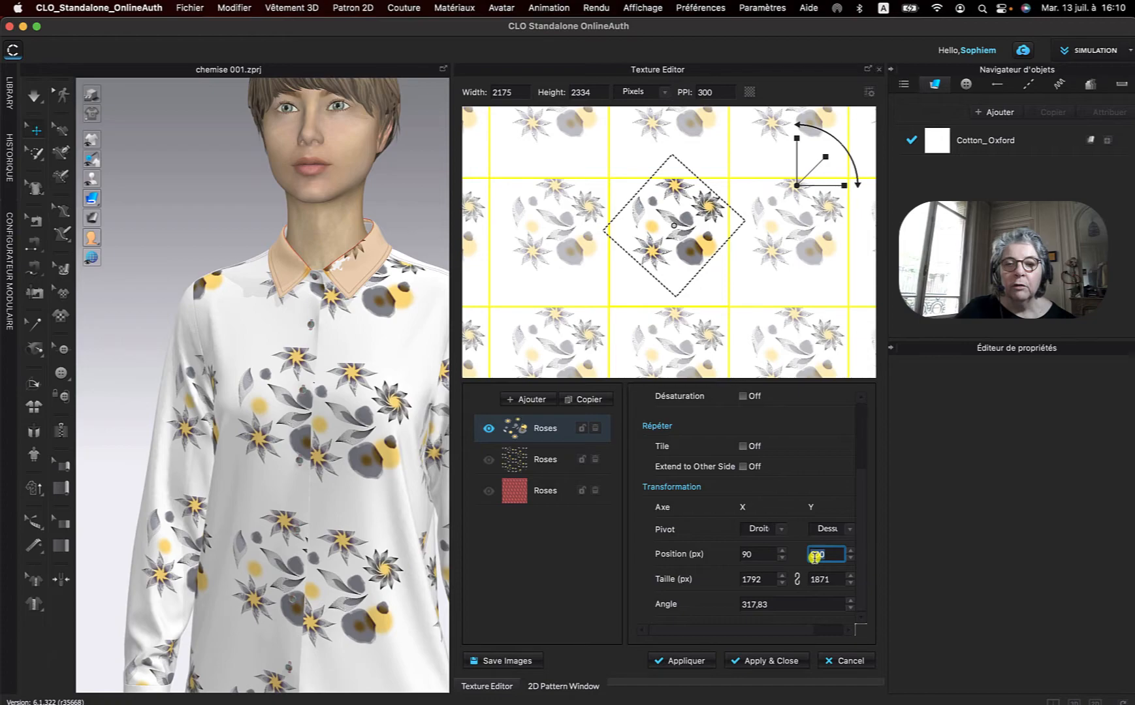
# Lock the aspect ratio of the motif01 layer's size and move the motif to about X 54, Y -45 px
pyautogui.click(768, 580)
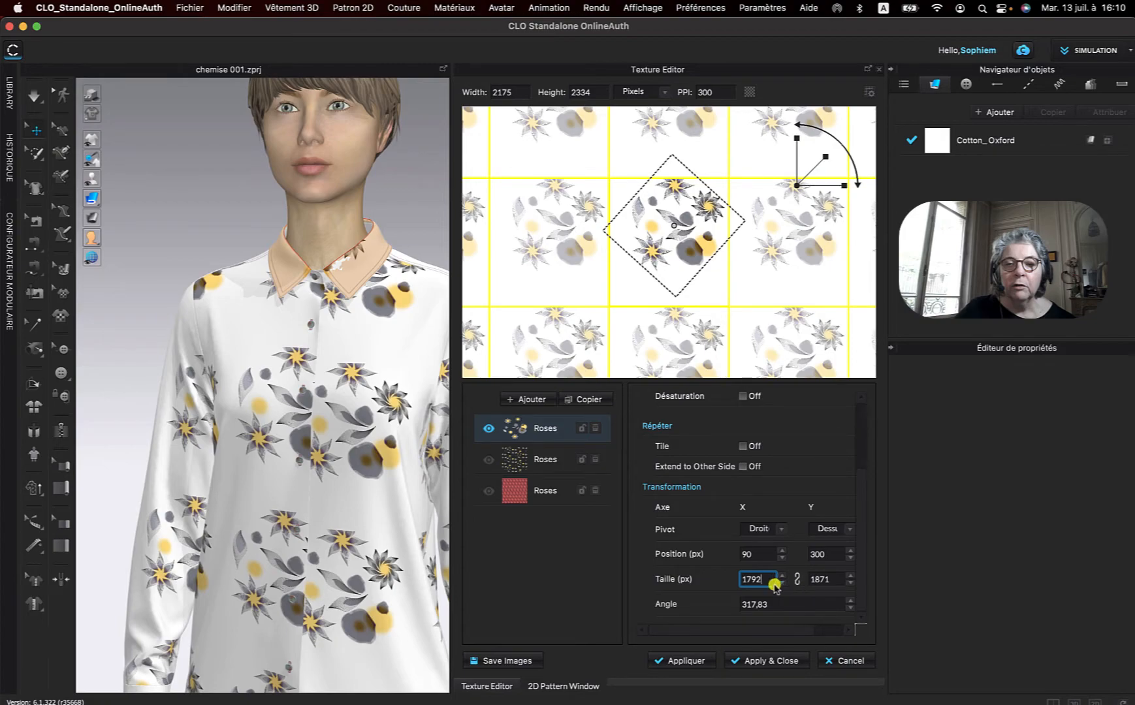
pyautogui.click(797, 580)
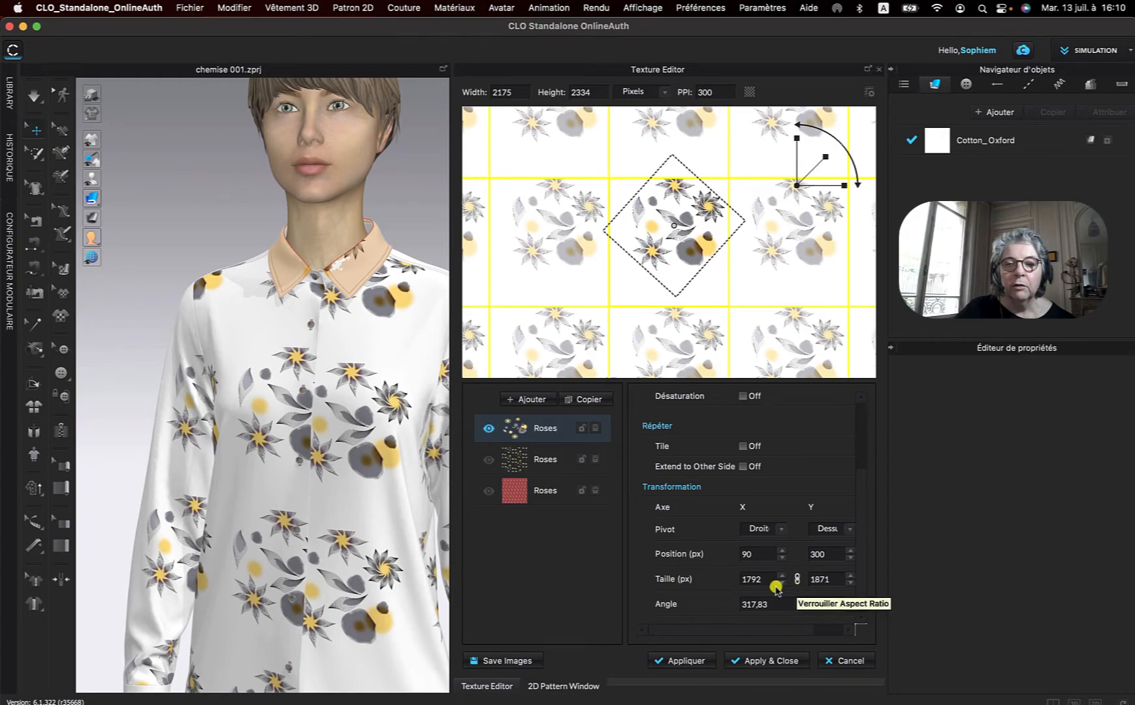
pyautogui.click(771, 580)
pyautogui.moveTo(769, 580); pyautogui.dragTo(736, 582)
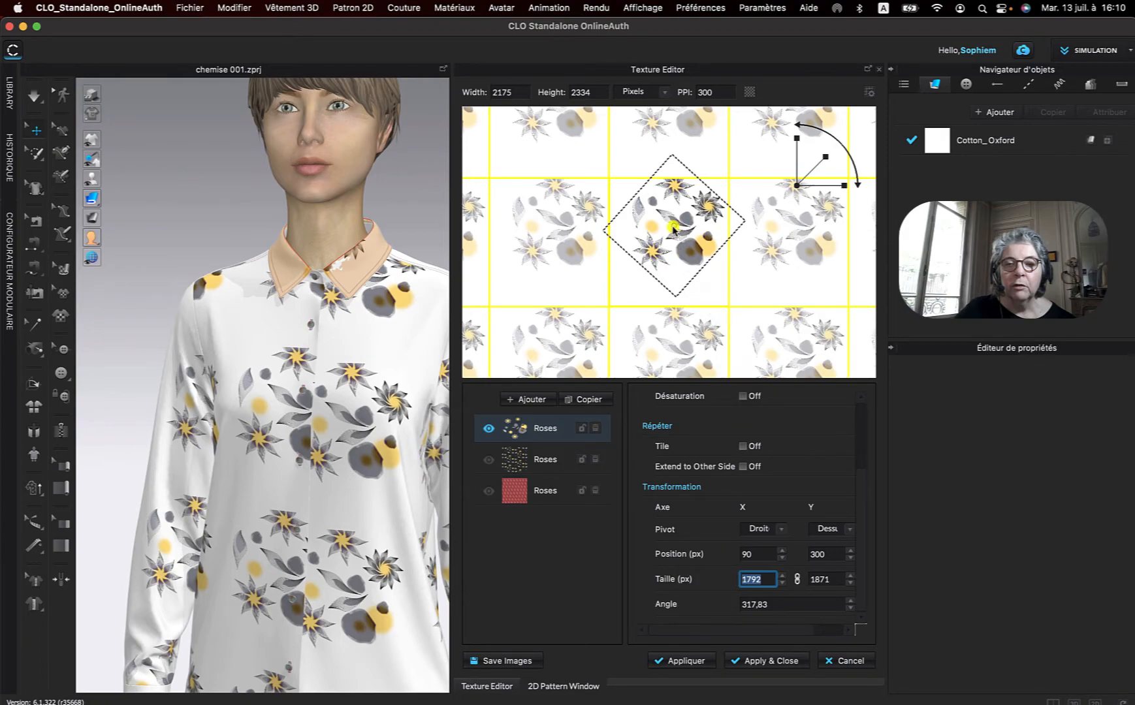
pyautogui.moveTo(675, 229); pyautogui.dragTo(671, 248)
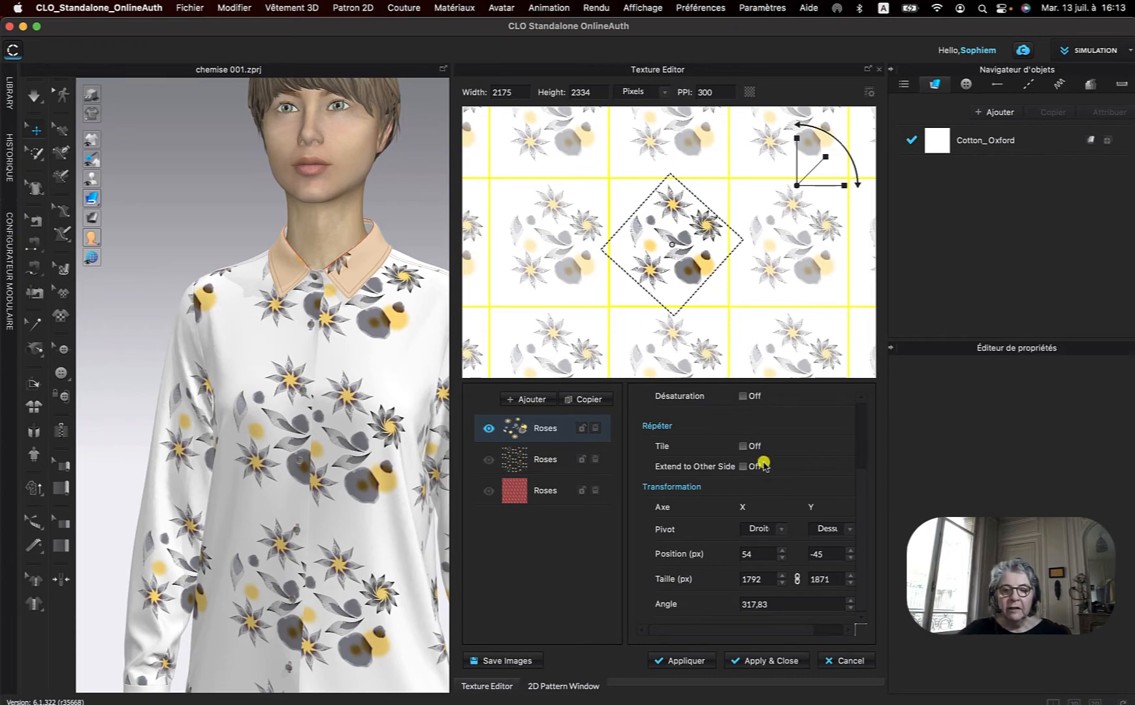
# Turn on tiling for the motif01 layer and set its horizontal spacing to 20 px
pyautogui.moveTo(861, 493); pyautogui.dragTo(862, 482)
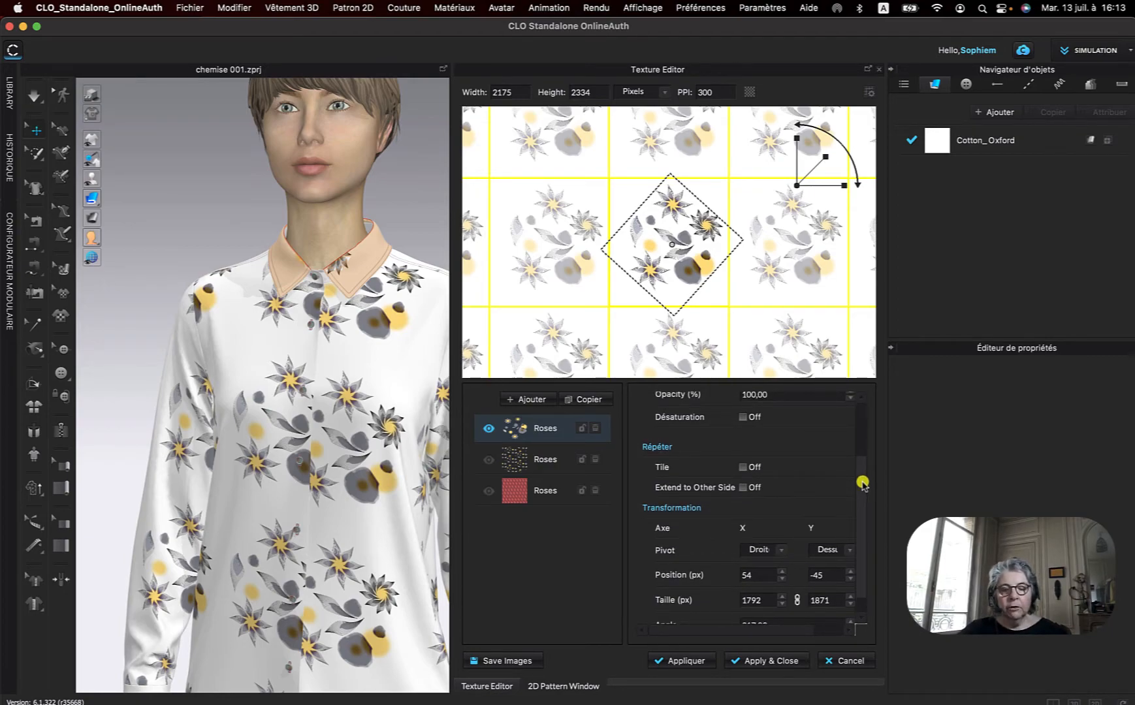
pyautogui.click(744, 468)
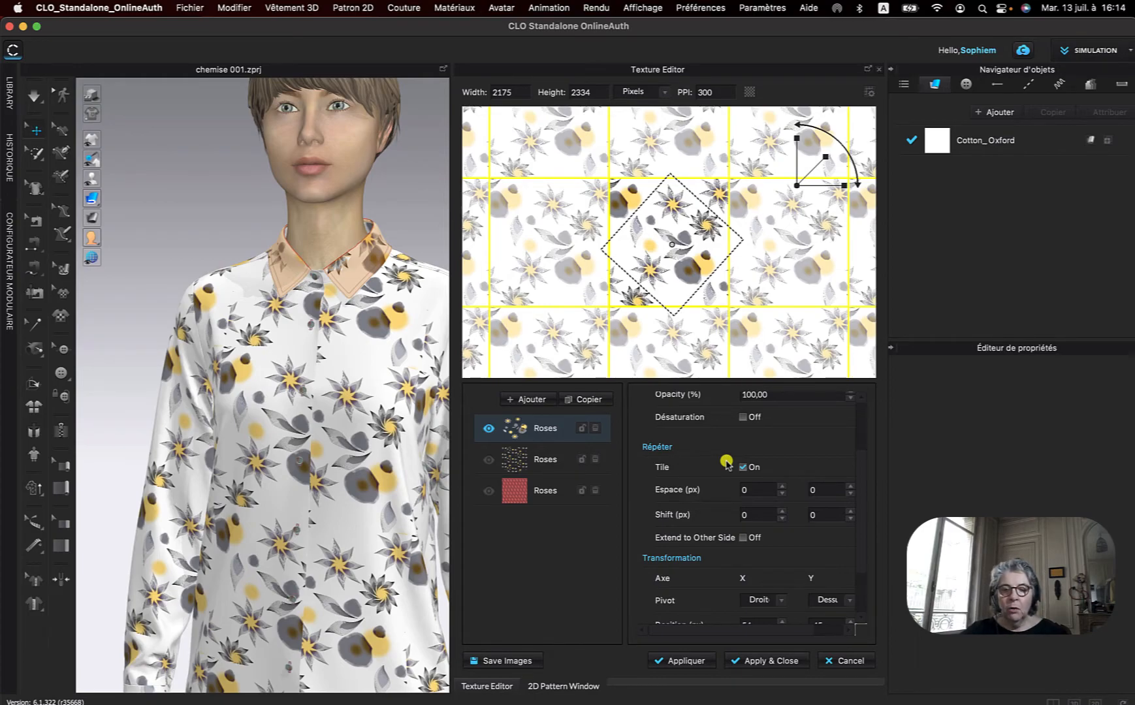
pyautogui.click(758, 491)
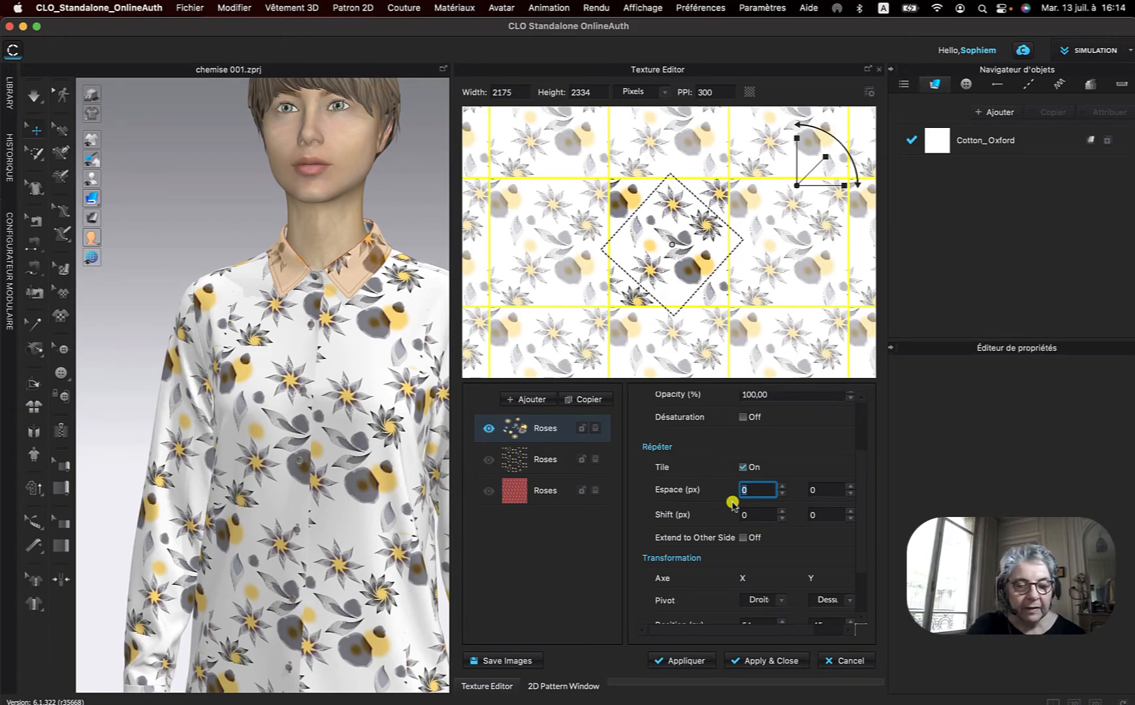
pyautogui.write('2')
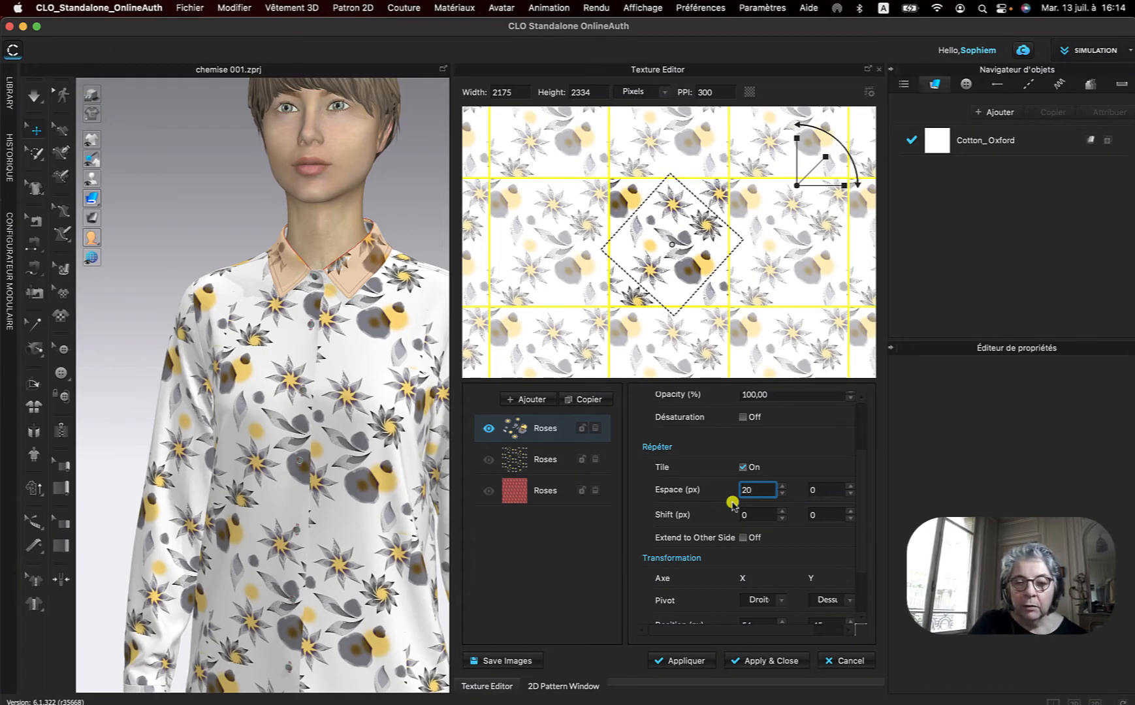
pyautogui.write('0')
pyautogui.press('Return')
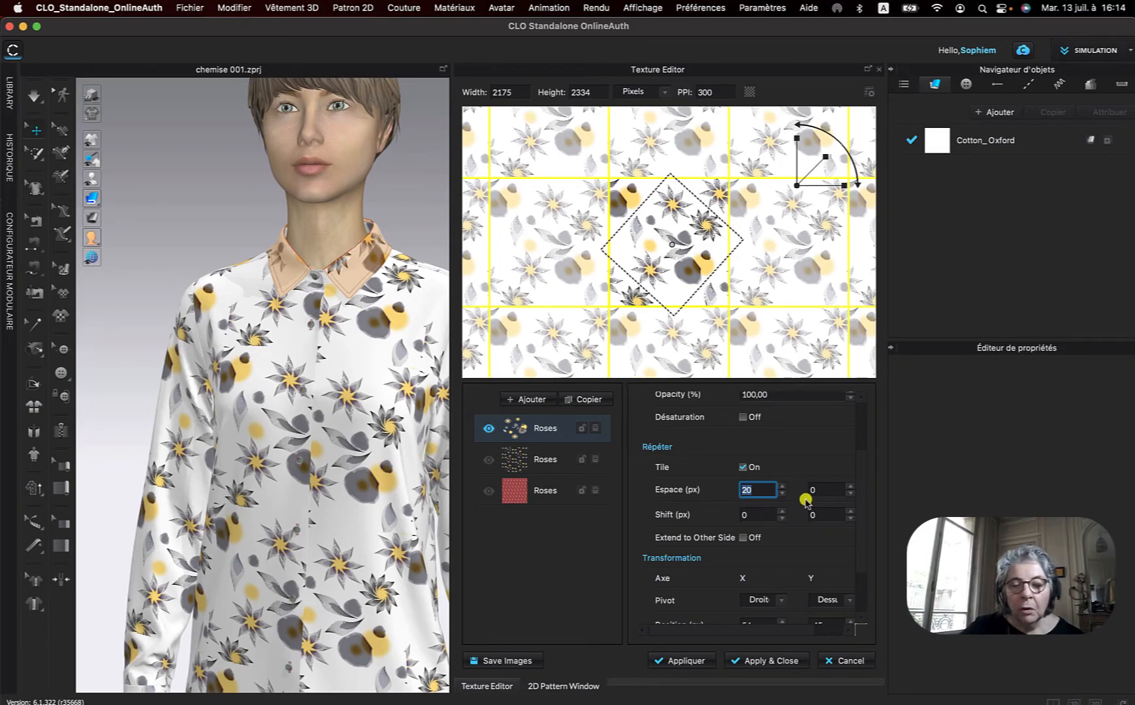
# Reset the motif01 layer's horizontal and vertical tile spacing to 0 px
pyautogui.click(820, 490)
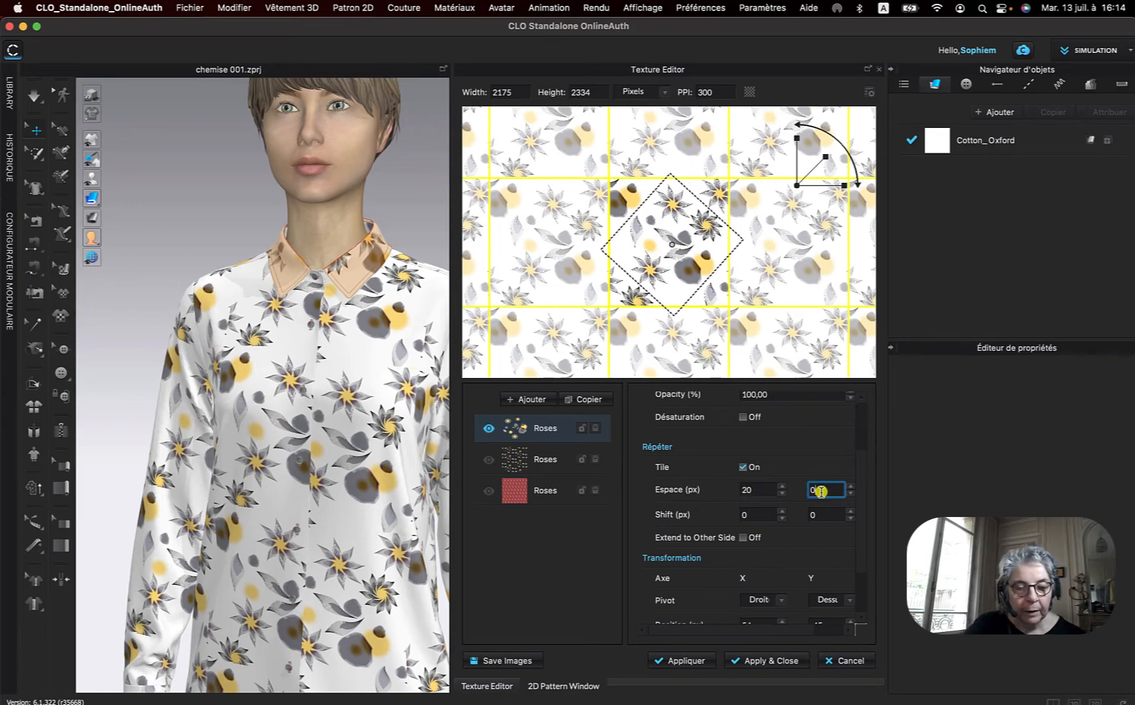
pyautogui.write('30')
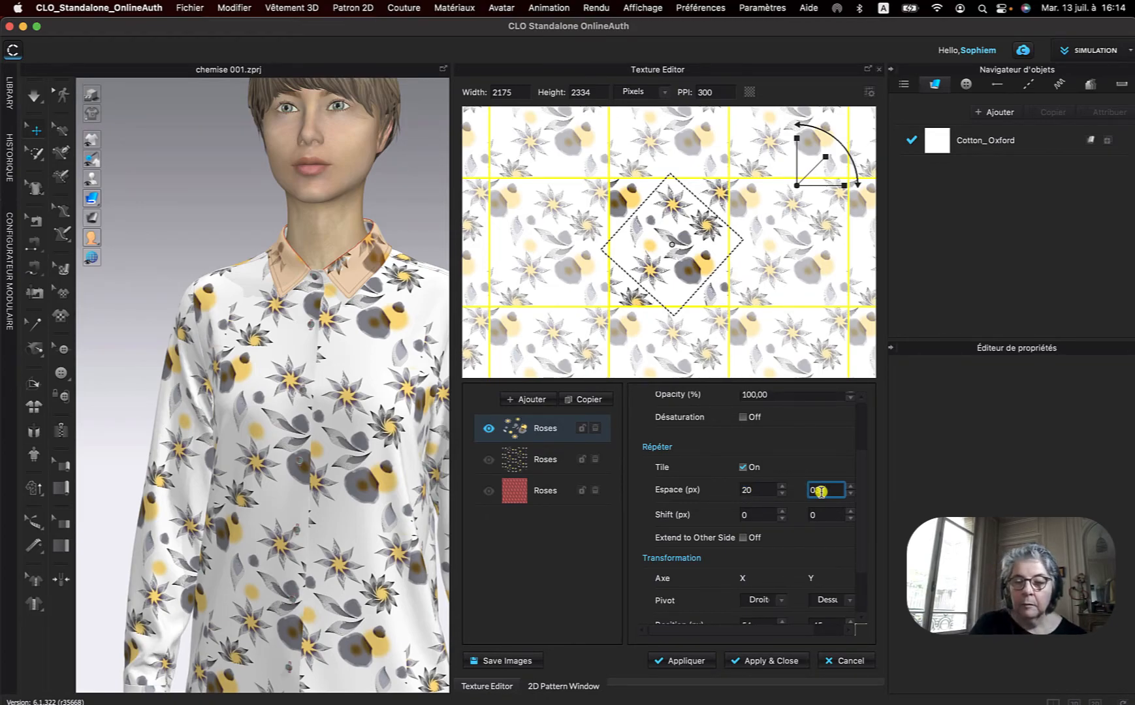
pyautogui.press('Return')
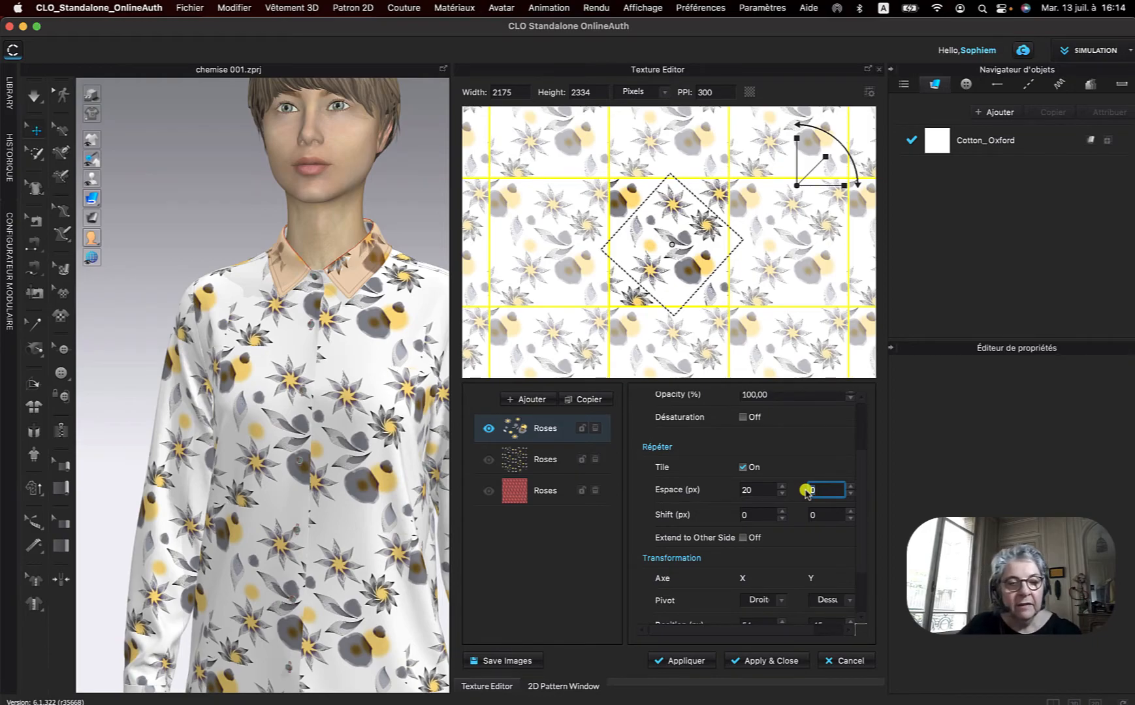
pyautogui.doubleClick(738, 490)
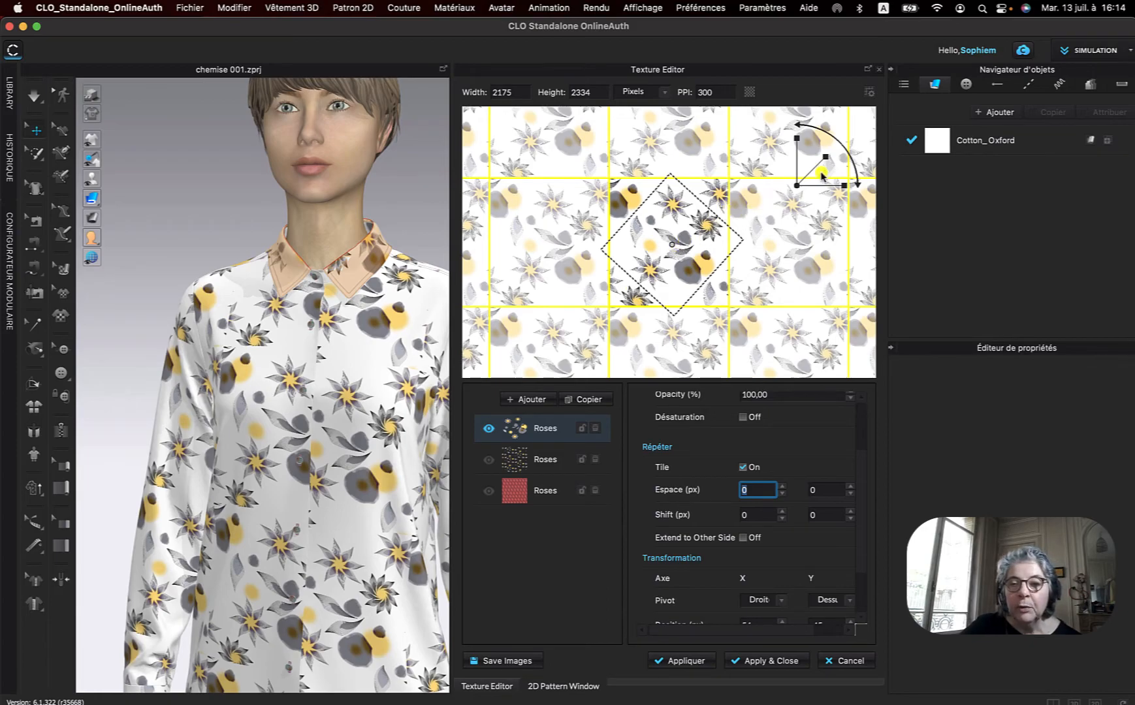
# Scale the motif01 layer down slightly in proportion, to about 1580 by 1650 px, and check the motif on the shirt
pyautogui.moveTo(825, 158); pyautogui.dragTo(816, 166)
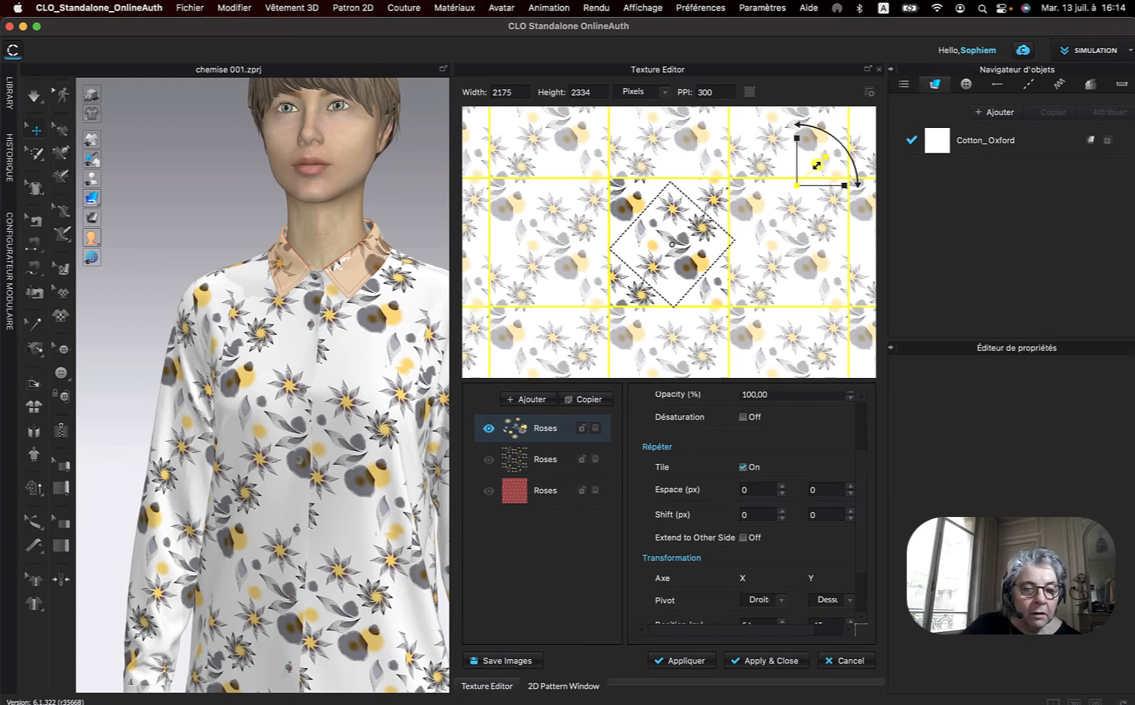
pyautogui.moveTo(237, 320)
pyautogui.mouseDown(button='right')
pyautogui.moveTo(403, 303)
pyautogui.moveTo(236, 318)
pyautogui.mouseUp(button='right')
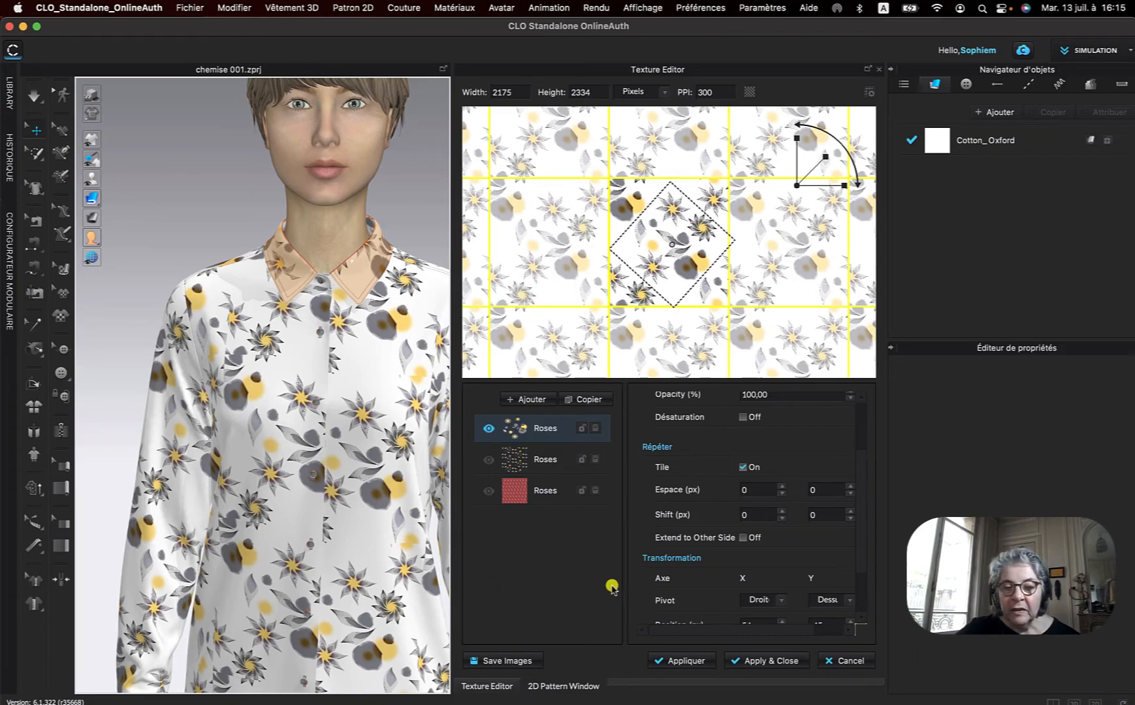
pyautogui.scroll(-3, 718, 585)
pyautogui.scroll(3, 719, 582)
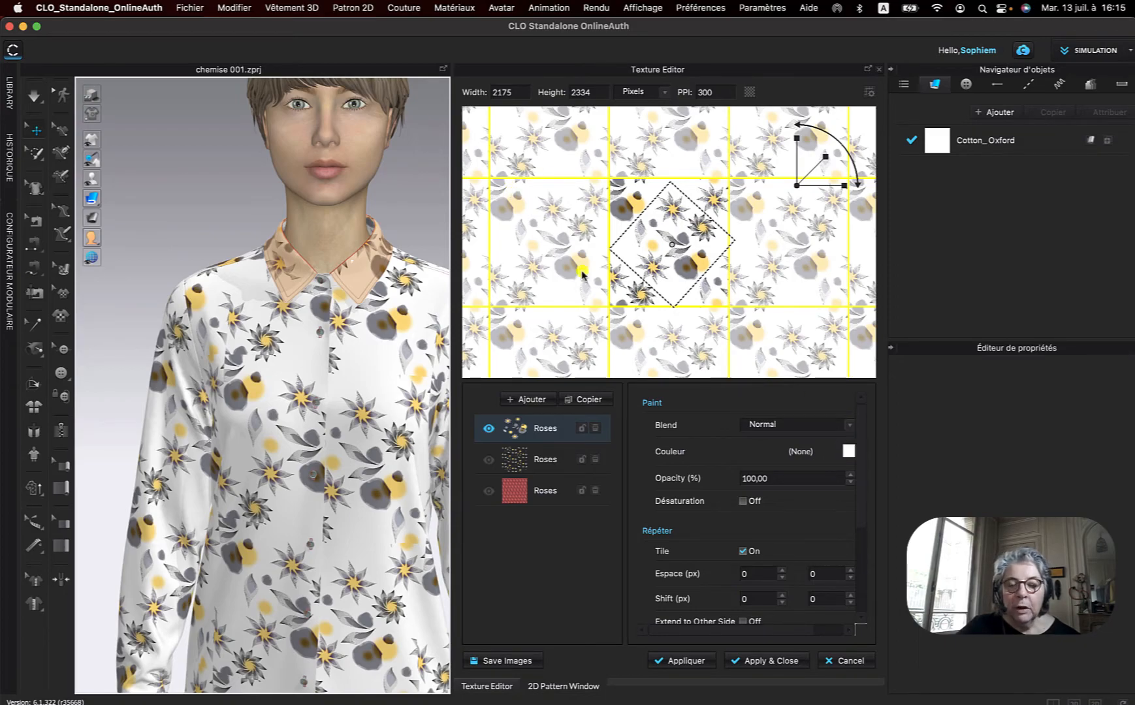
# Try several Pantone FHI Cotton TCX colours on the motif01 layer and set its colour to Pink Salt (#F7CDC7)
pyautogui.click(849, 451)
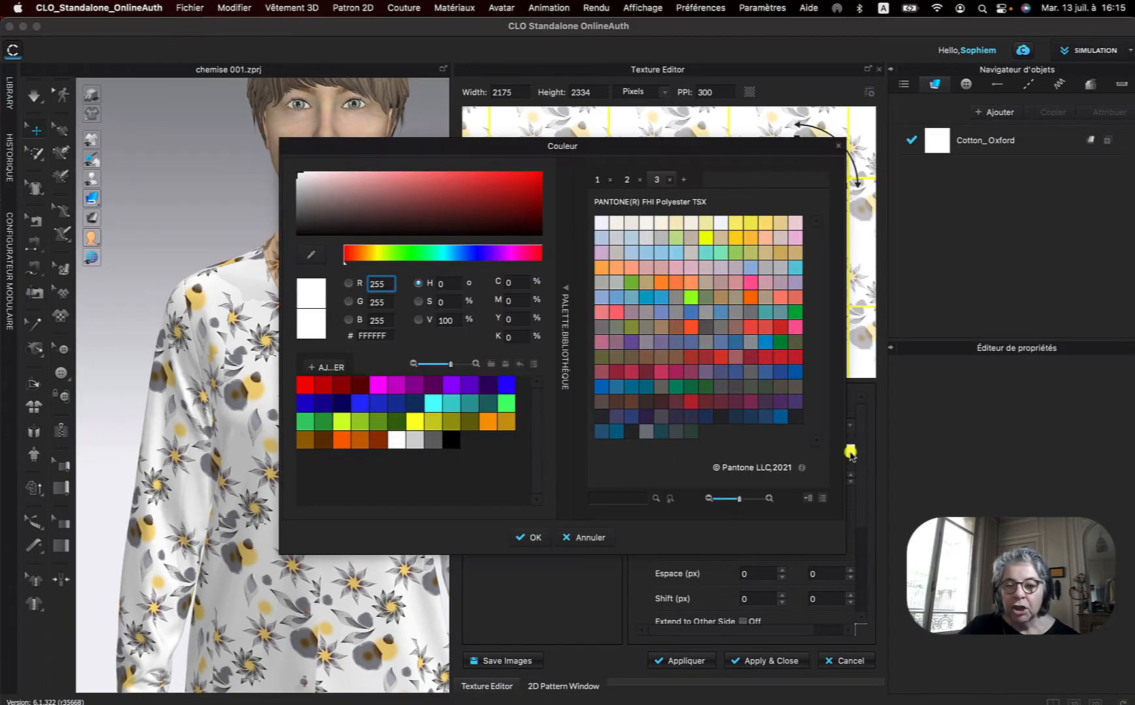
pyautogui.moveTo(682, 154); pyautogui.dragTo(950, 98)
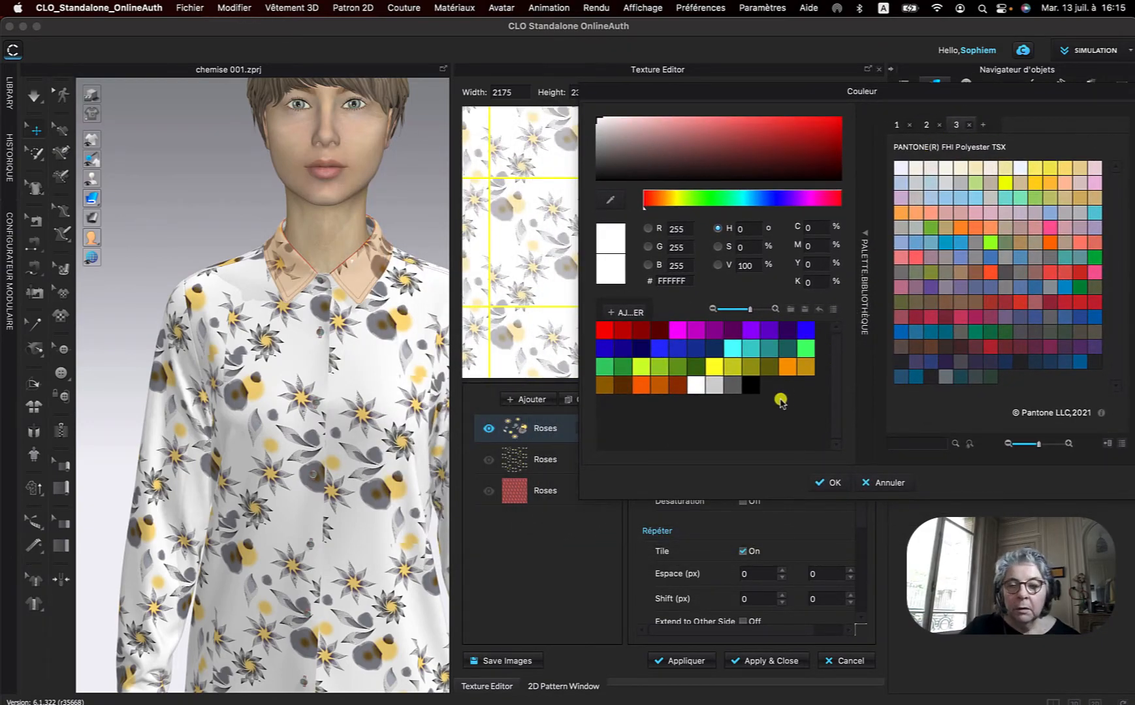
pyautogui.click(926, 124)
pyautogui.click(961, 197)
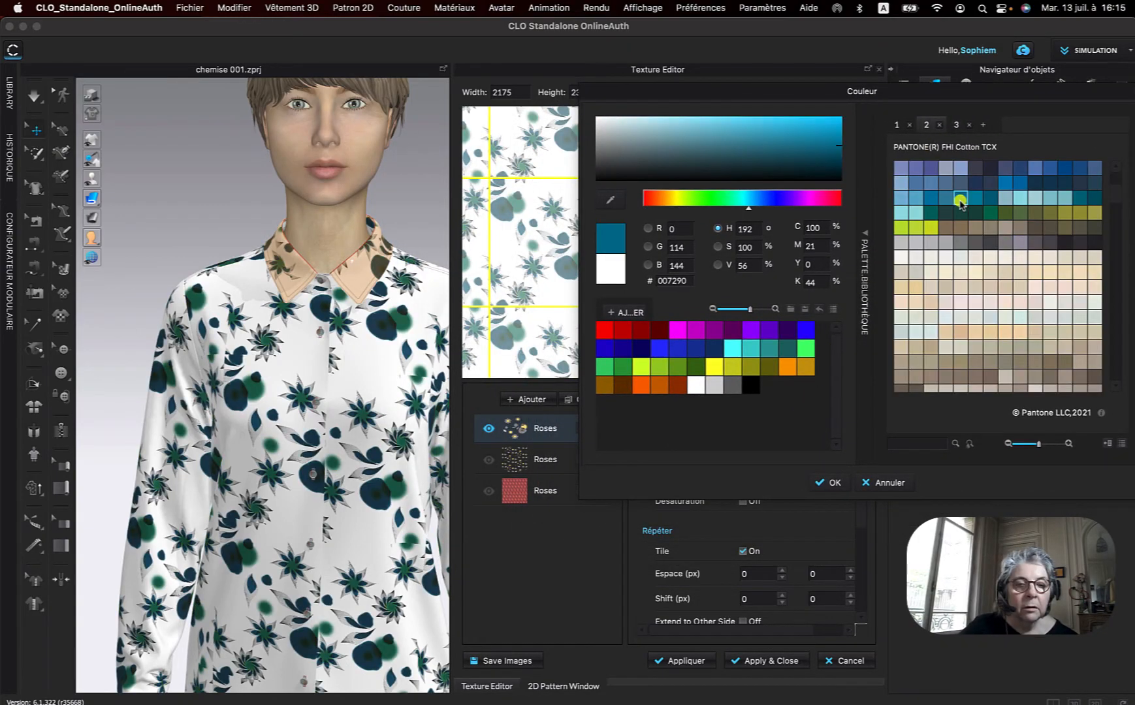
pyautogui.click(922, 198)
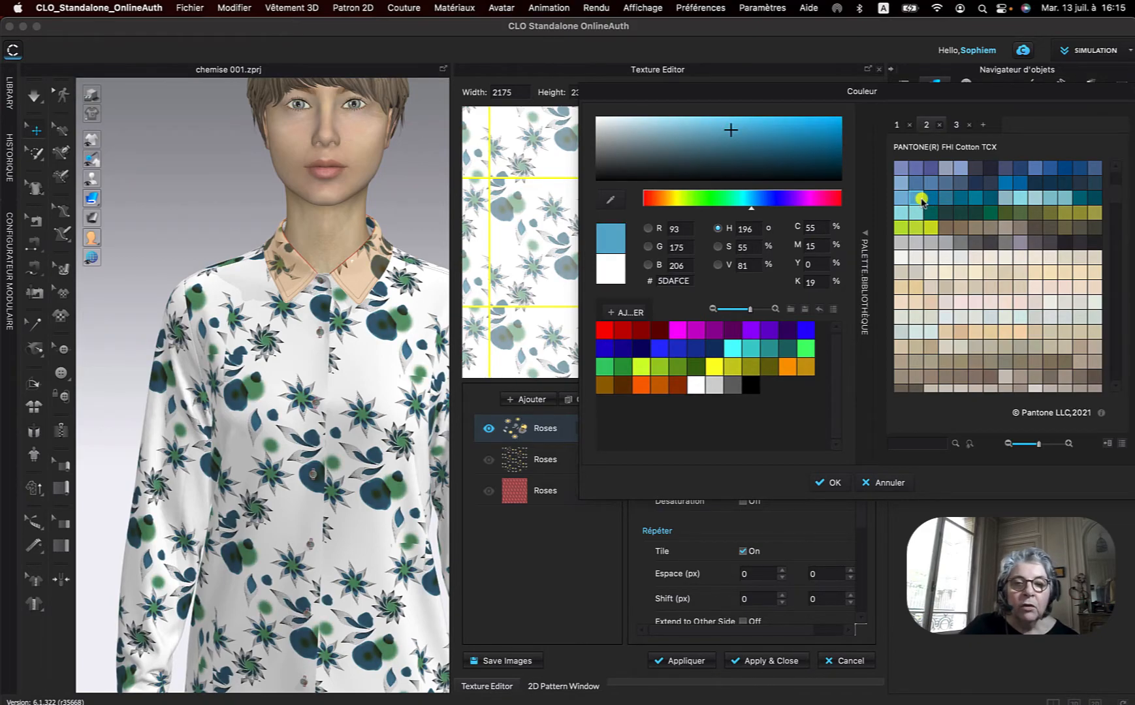
pyautogui.click(916, 216)
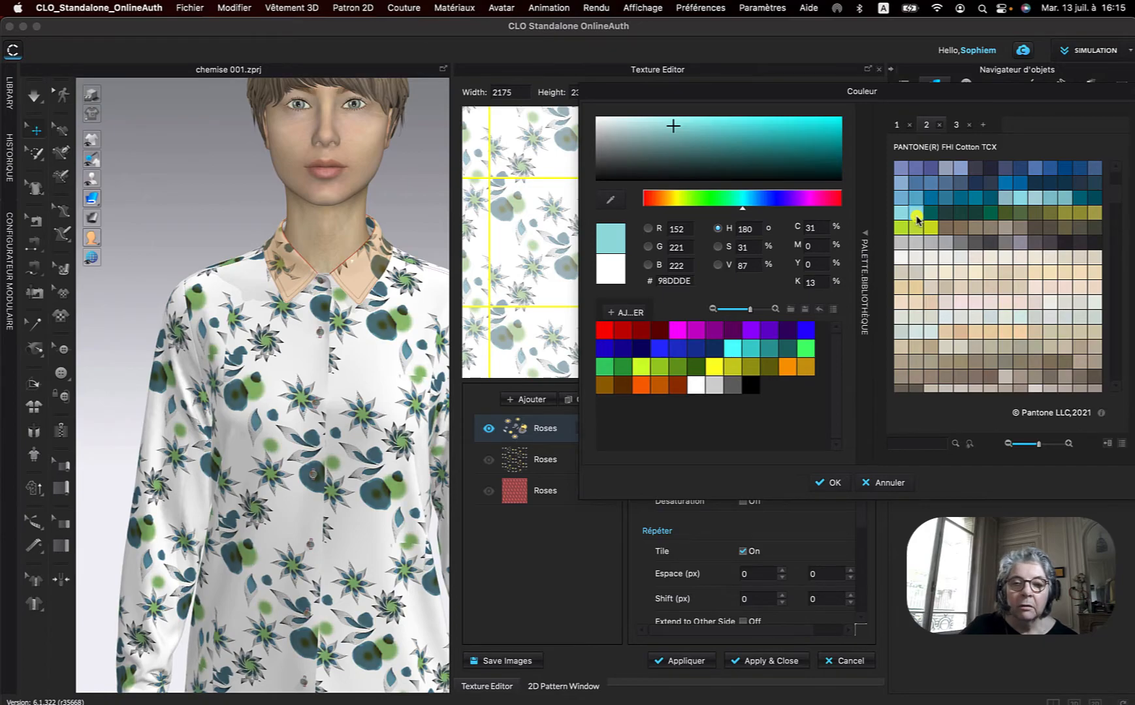
pyautogui.click(988, 352)
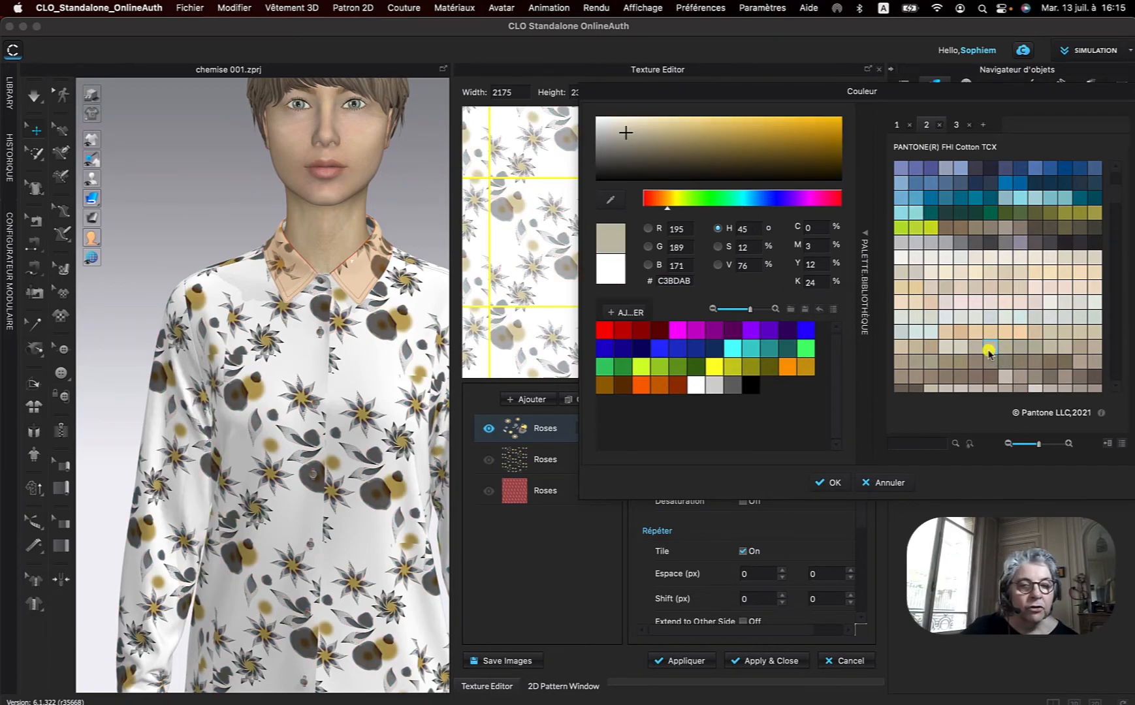
pyautogui.click(1022, 200)
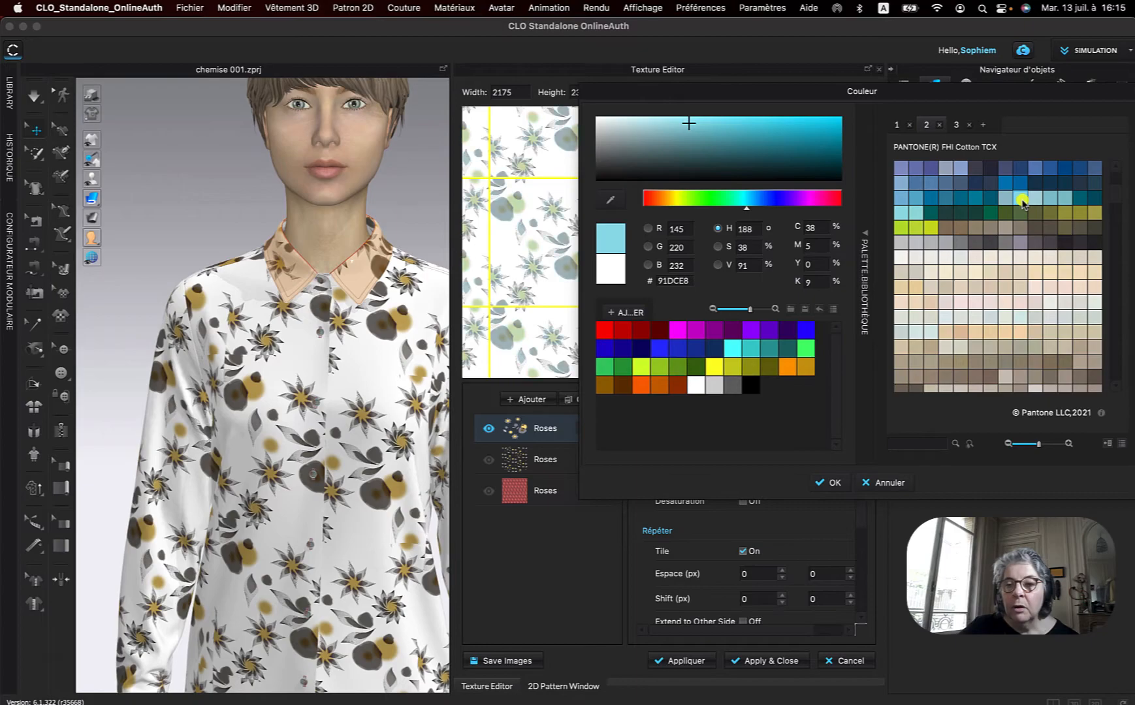
pyautogui.scroll(5, 1001, 254)
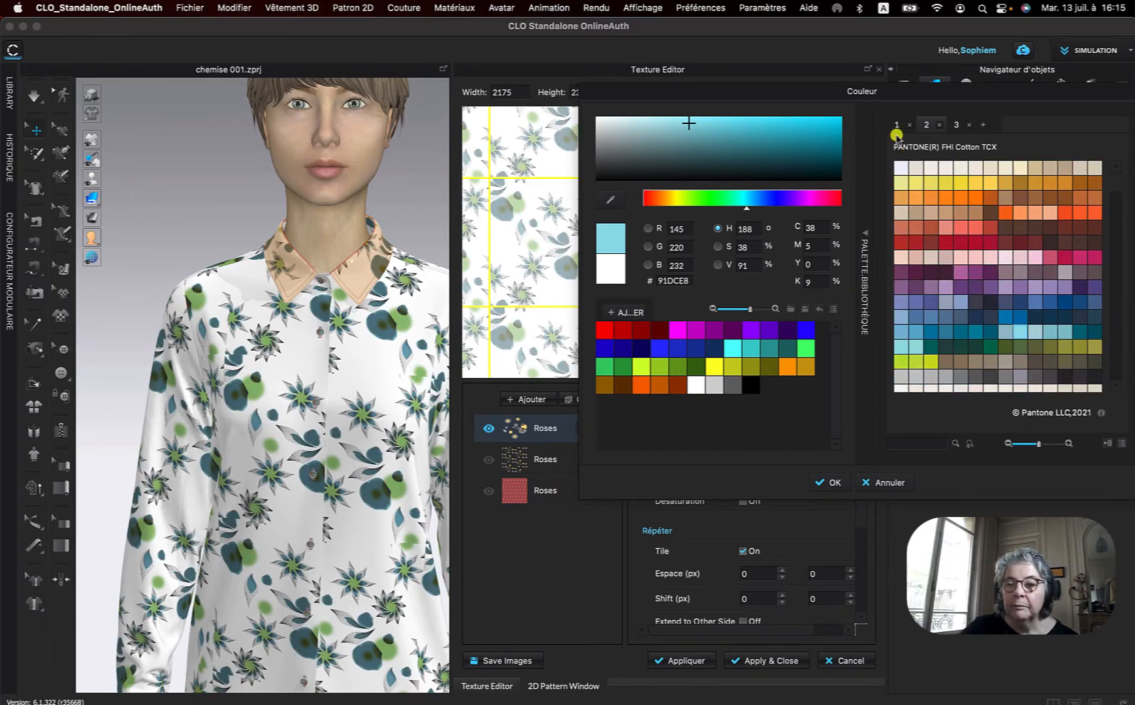
pyautogui.click(960, 185)
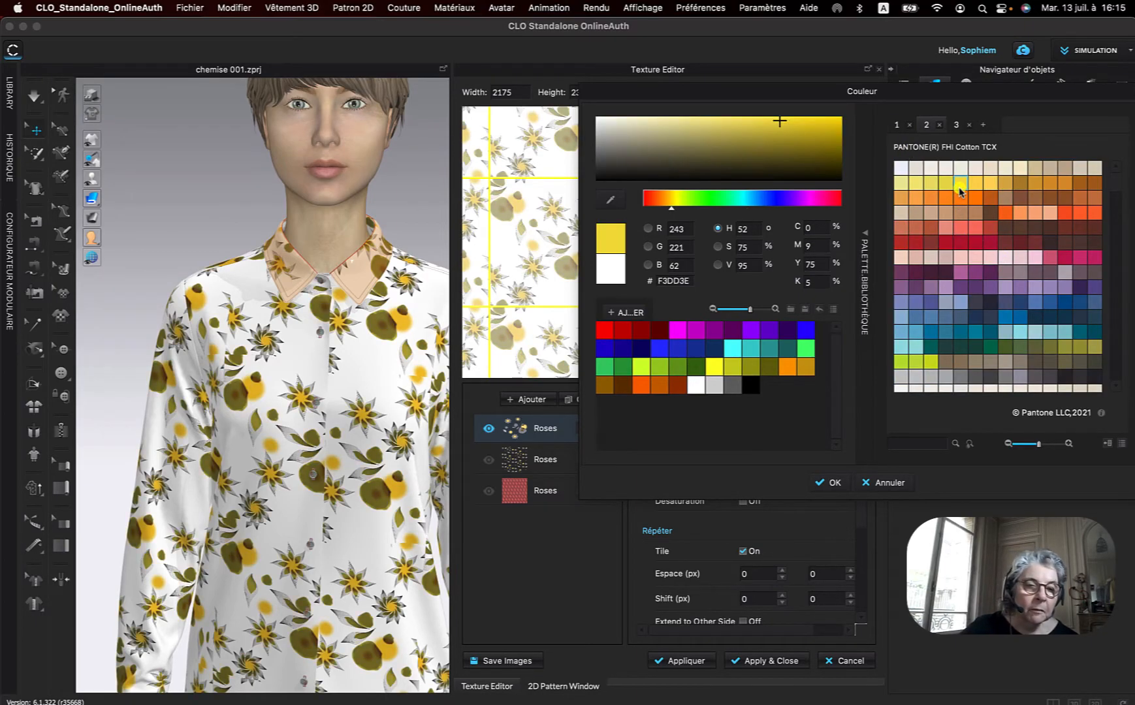
pyautogui.click(961, 259)
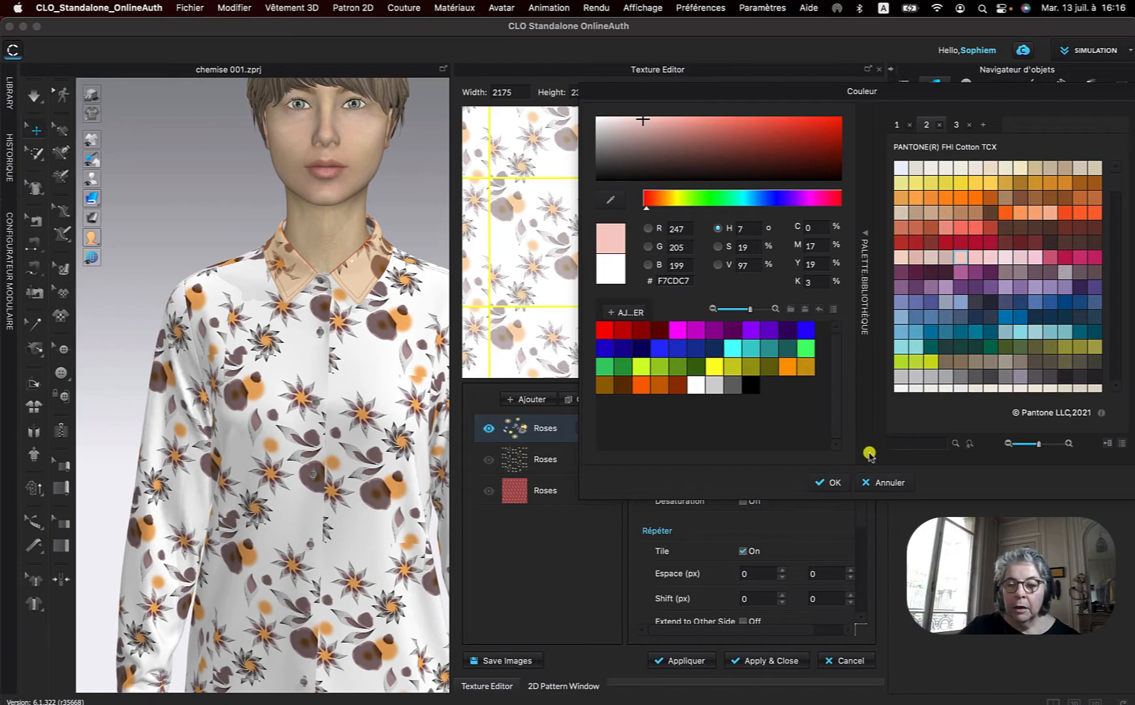
pyautogui.click(835, 482)
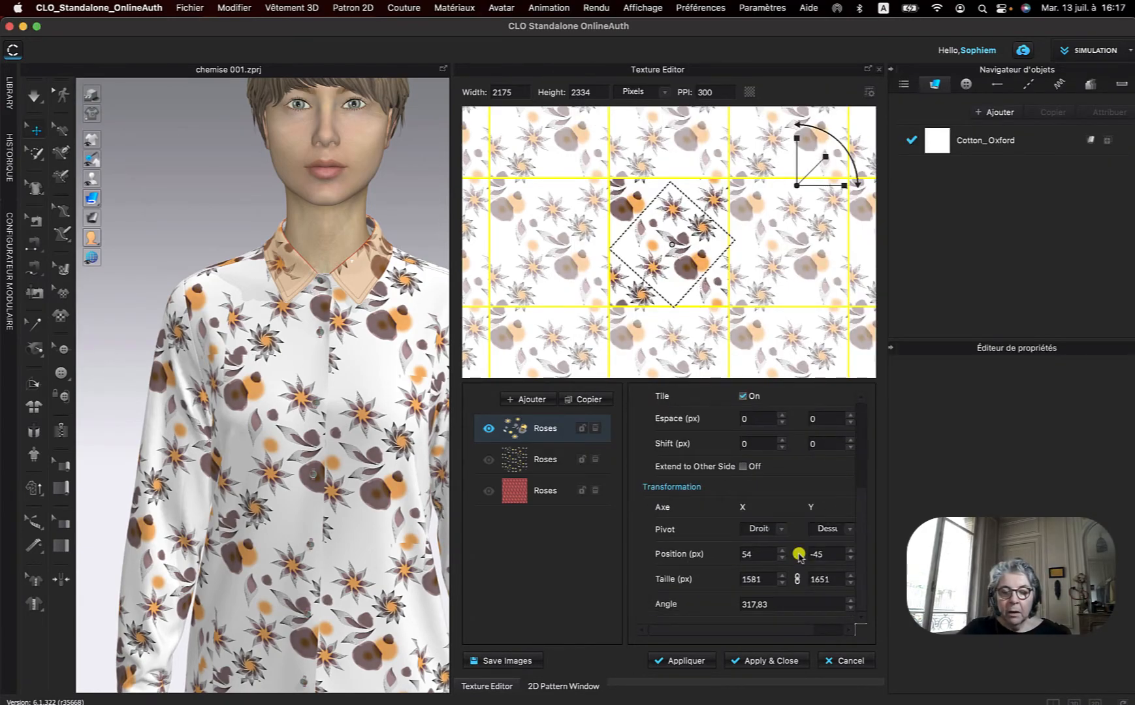
# Turn on desaturation for the motif01 layer to preview a single-colour motif, and switch it off again
pyautogui.scroll(3, 799, 556)
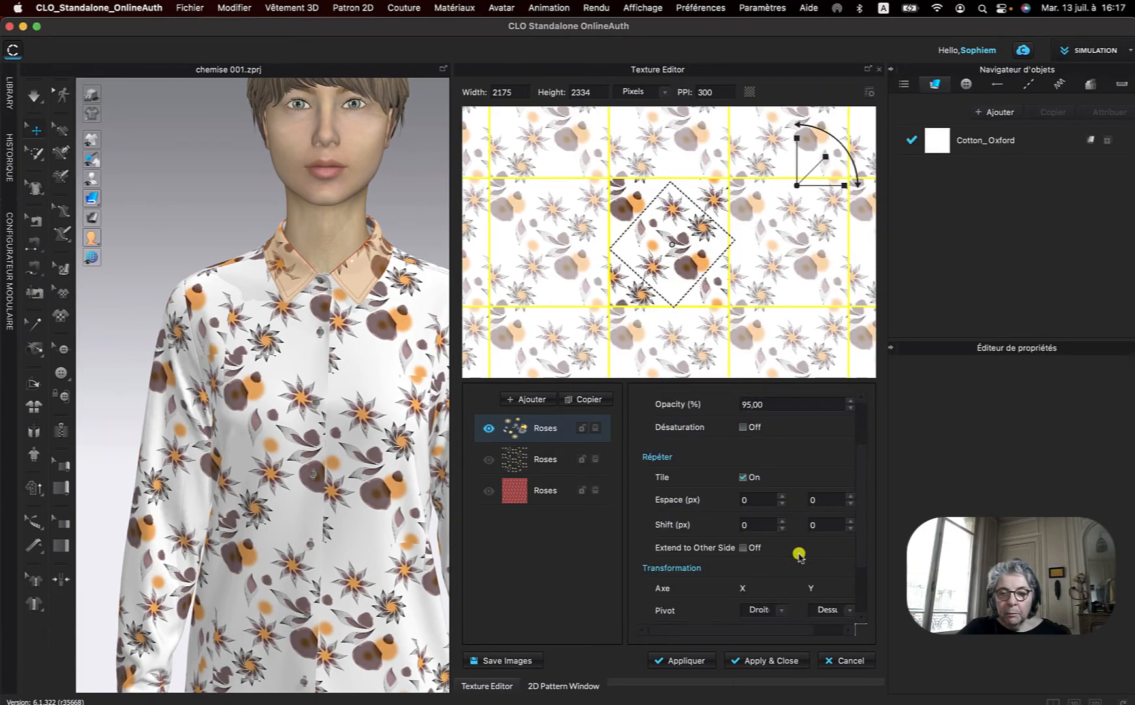
pyautogui.scroll(1, 800, 556)
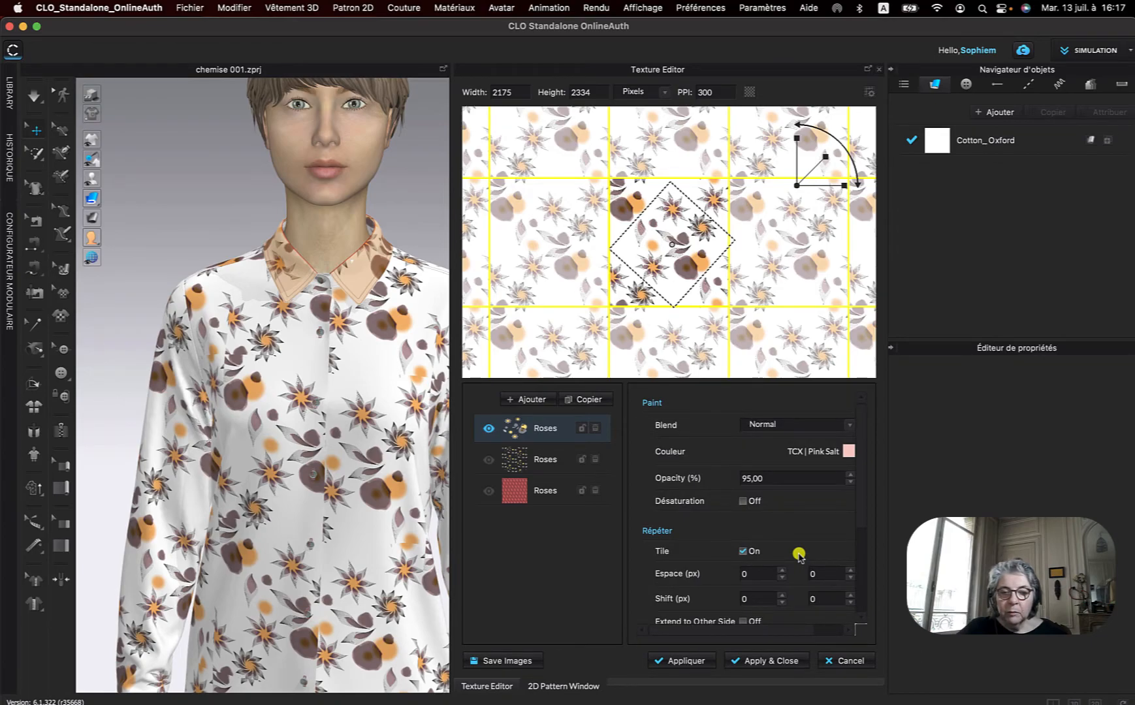
pyautogui.click(743, 500)
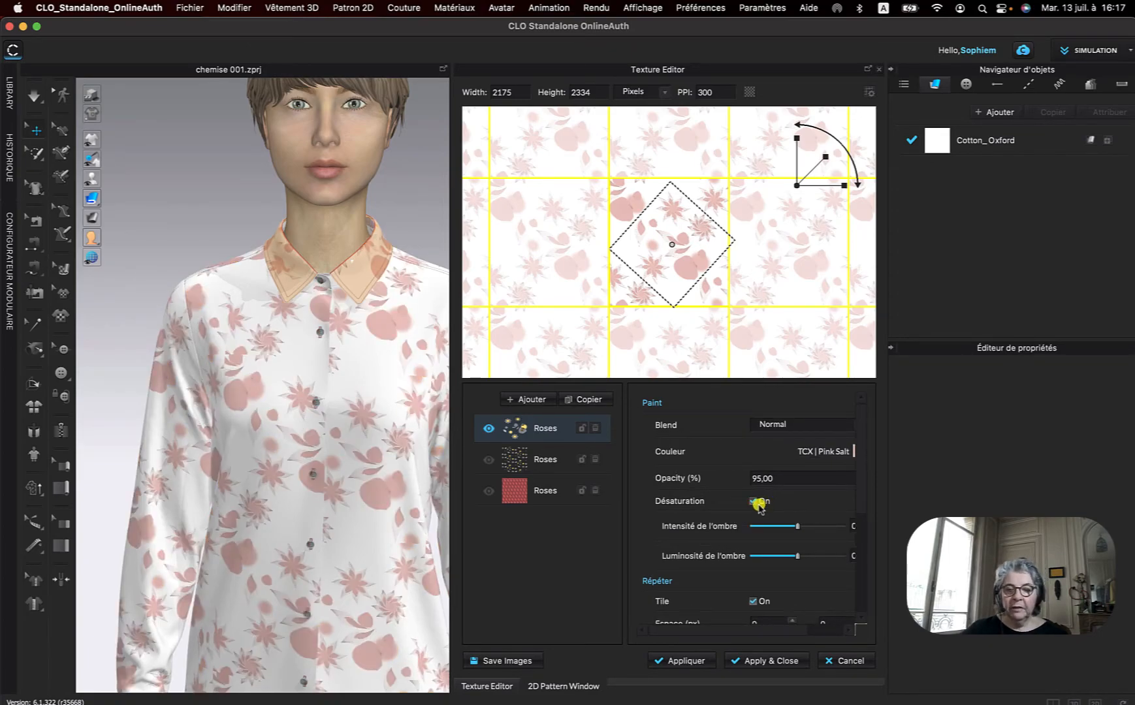
pyautogui.click(755, 502)
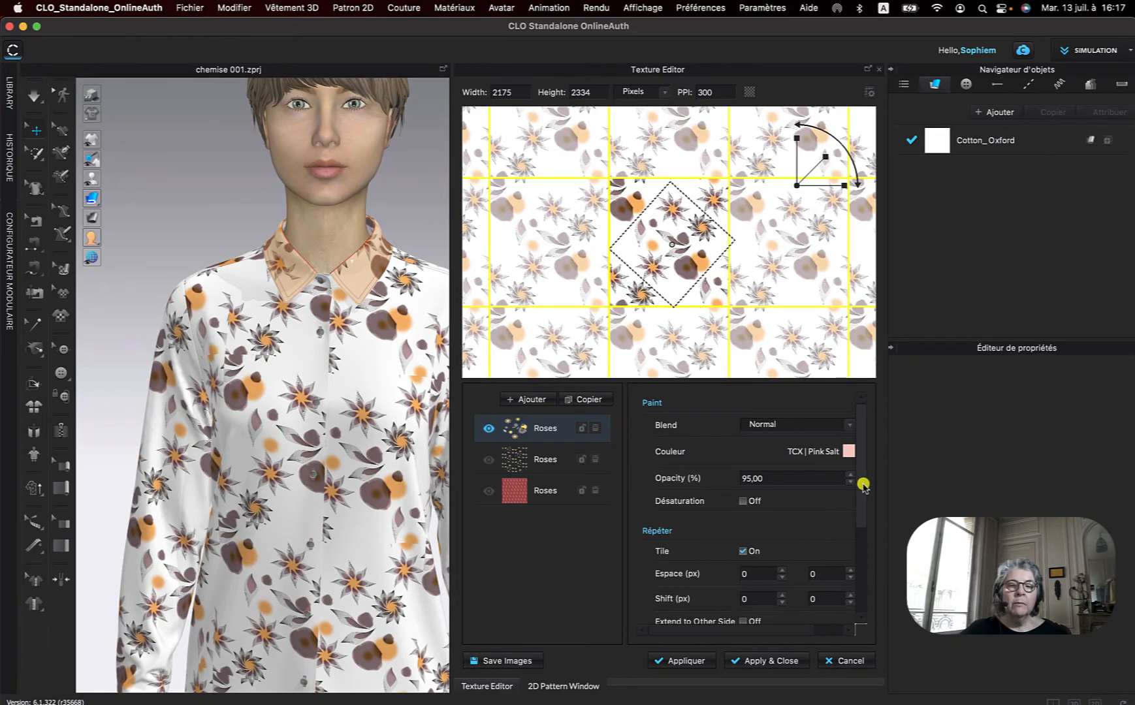
# Review the motif01 layer's paint and repeat settings and apply the layered texture to the fabric
pyautogui.moveTo(863, 495); pyautogui.dragTo(863, 511)
pyautogui.scroll(-1, 863, 510)
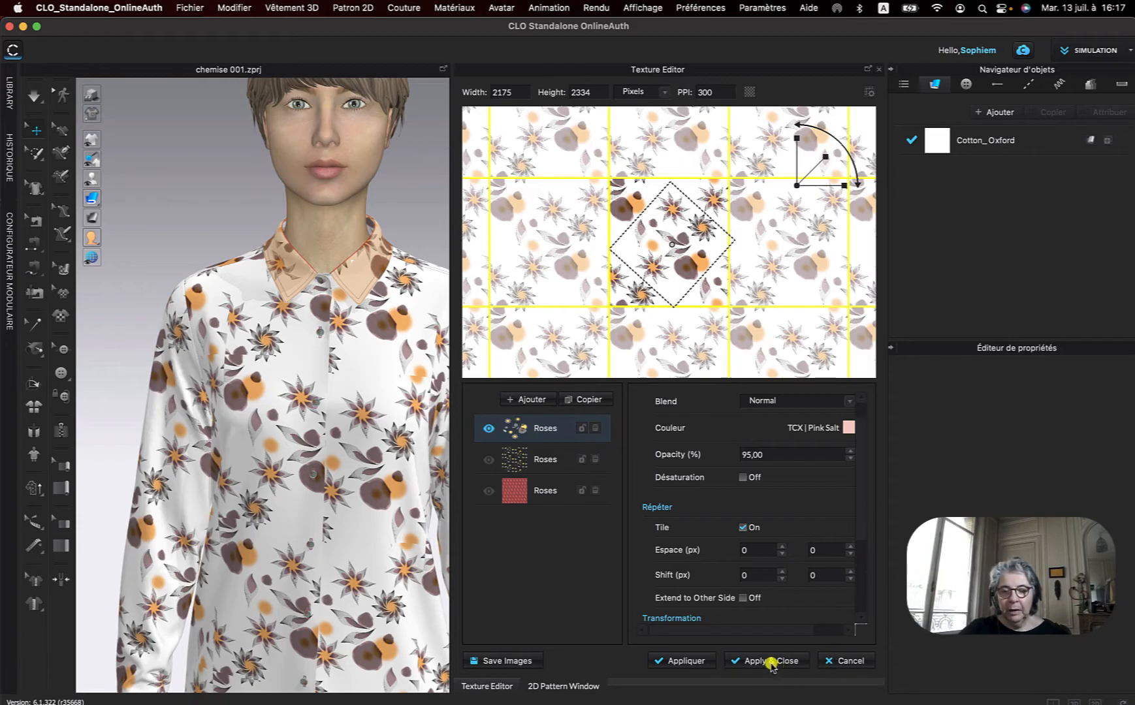
pyautogui.click(682, 661)
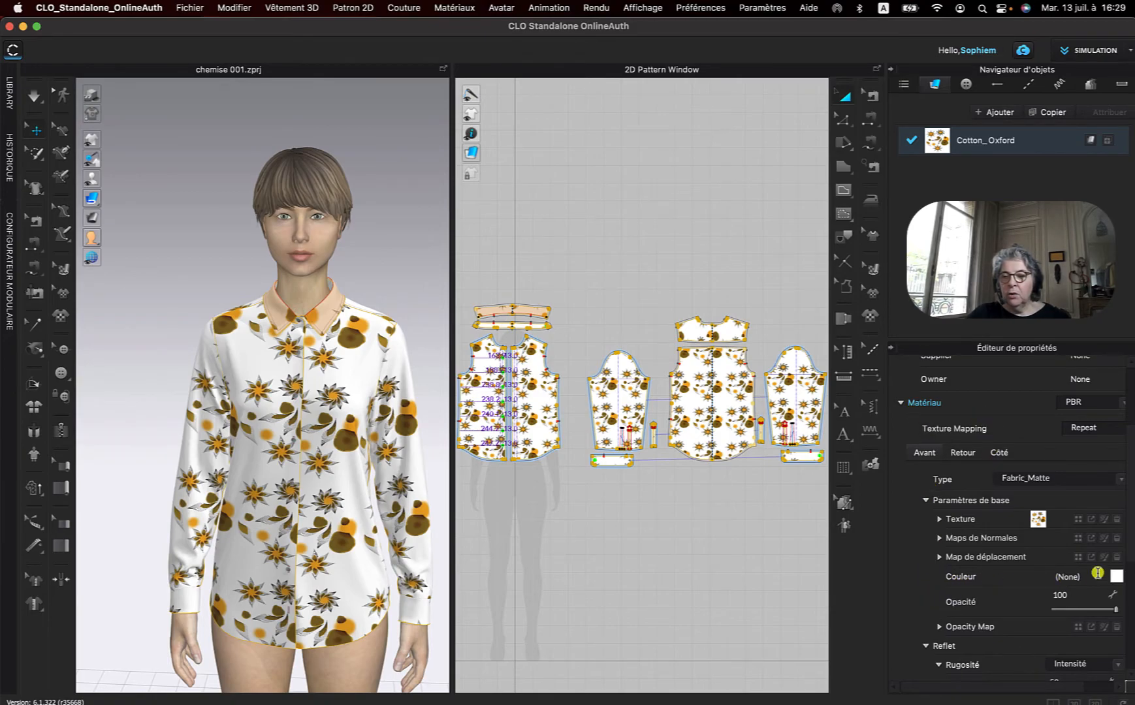
# Try the Pantone FHI Polyester TSX colours Béchamel and Duckling as the Cotton_Oxford fabric's base colour
pyautogui.click(1116, 578)
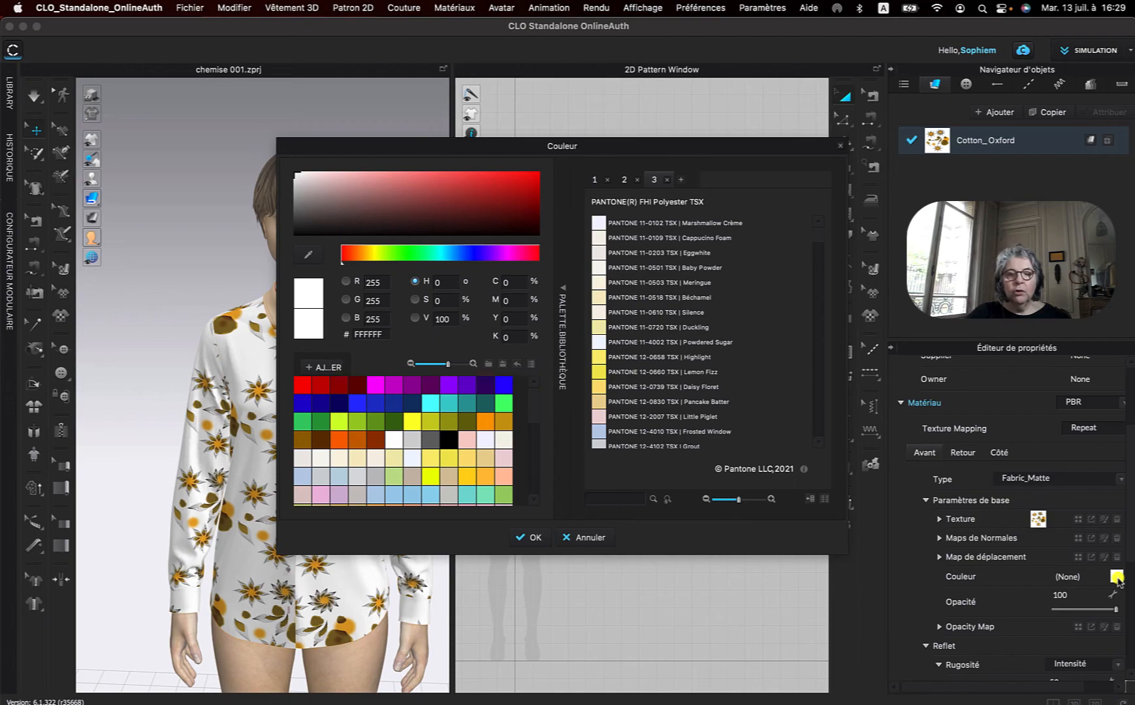
pyautogui.moveTo(545, 142); pyautogui.dragTo(740, 98)
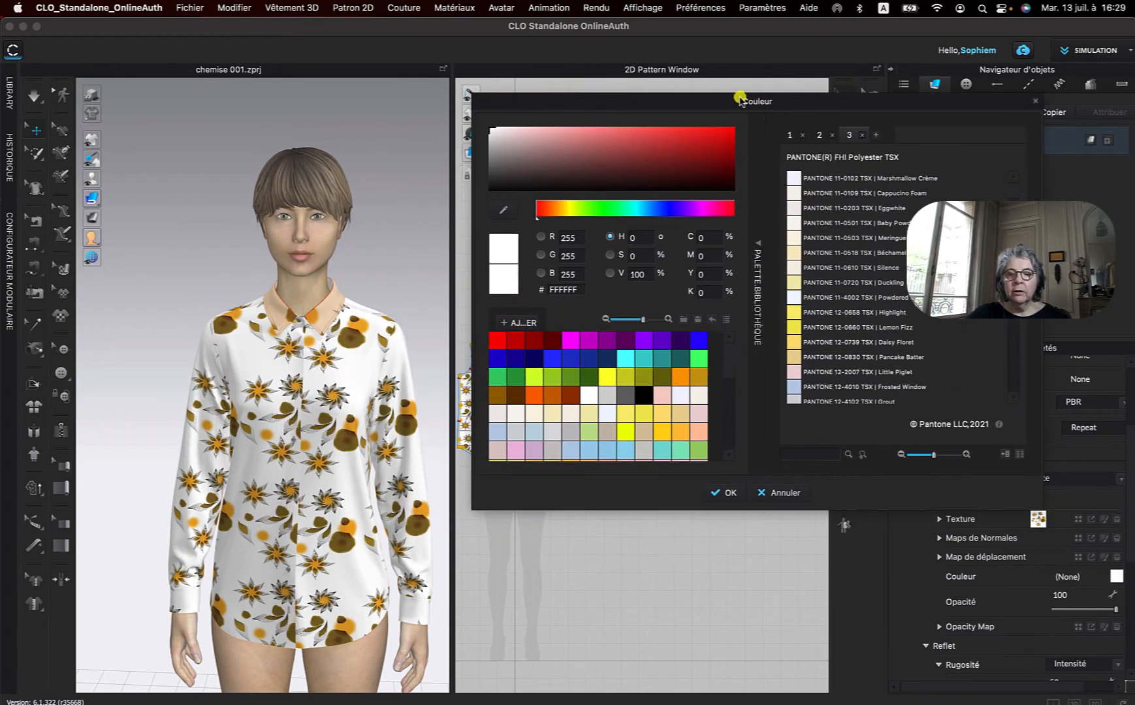
pyautogui.click(794, 252)
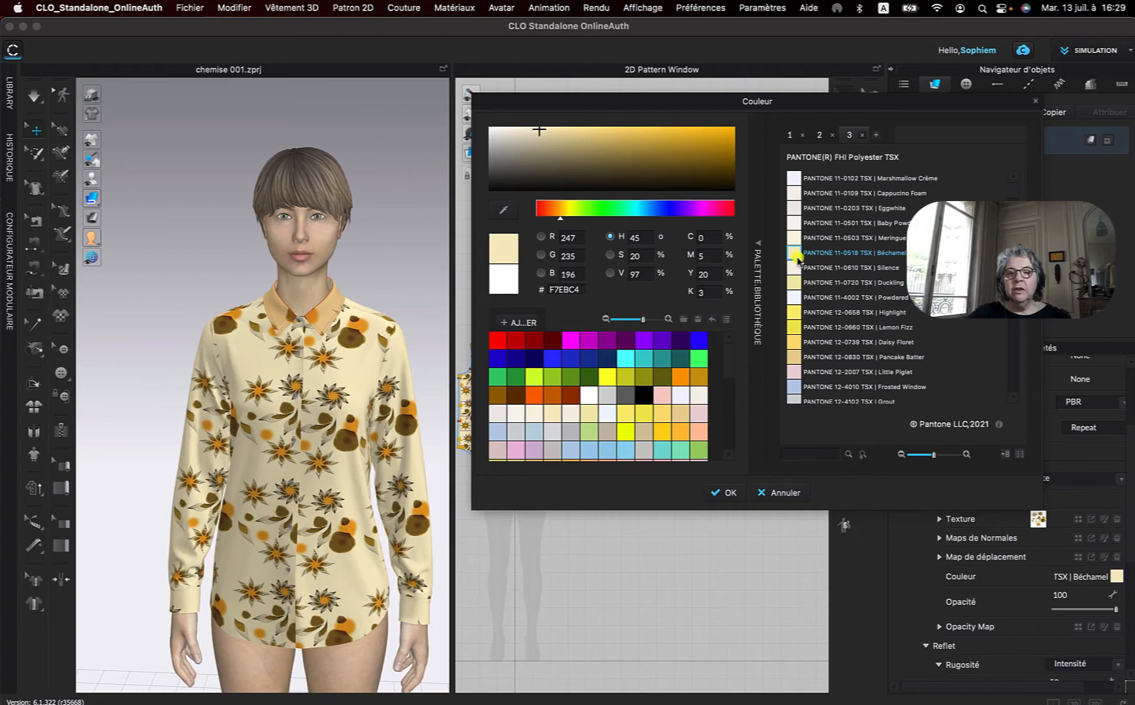
pyautogui.click(799, 283)
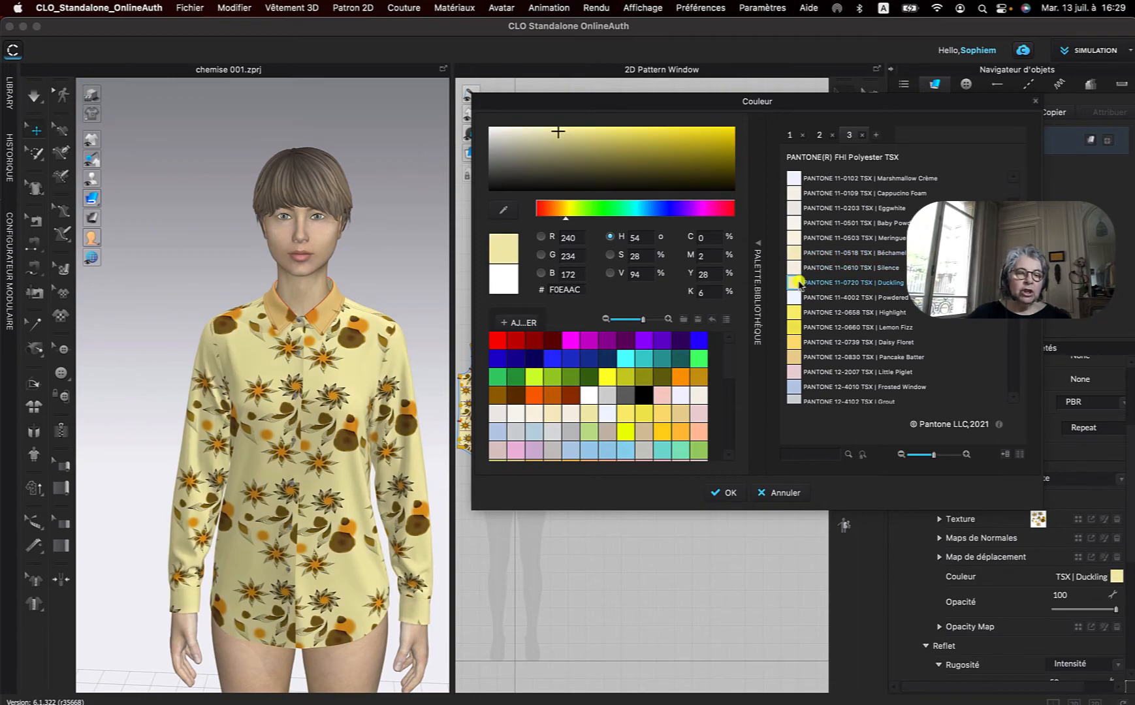
# Compare further Pantone FHI Polyester TSX shades such as Kohlrabi and set the Cotton_Oxford fabric's colour to 13-4014 Whispy Blue
pyautogui.scroll(-10, 798, 284)
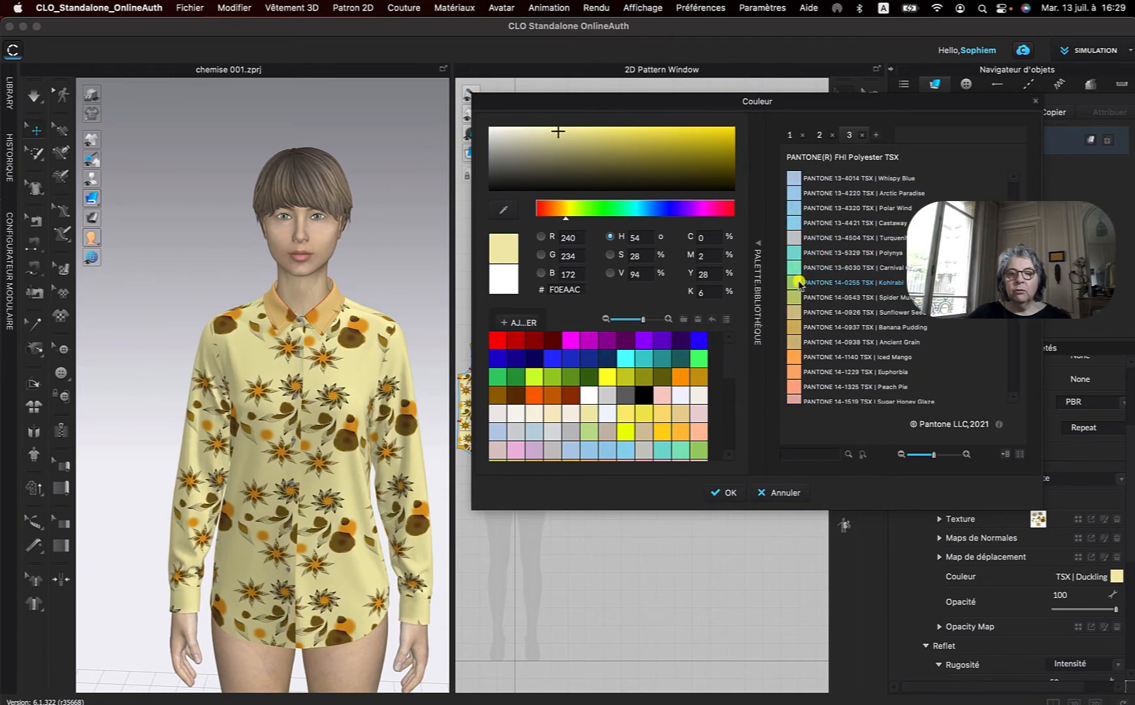
pyautogui.scroll(-10, 799, 284)
pyautogui.scroll(-15, 798, 284)
pyautogui.scroll(-7, 798, 284)
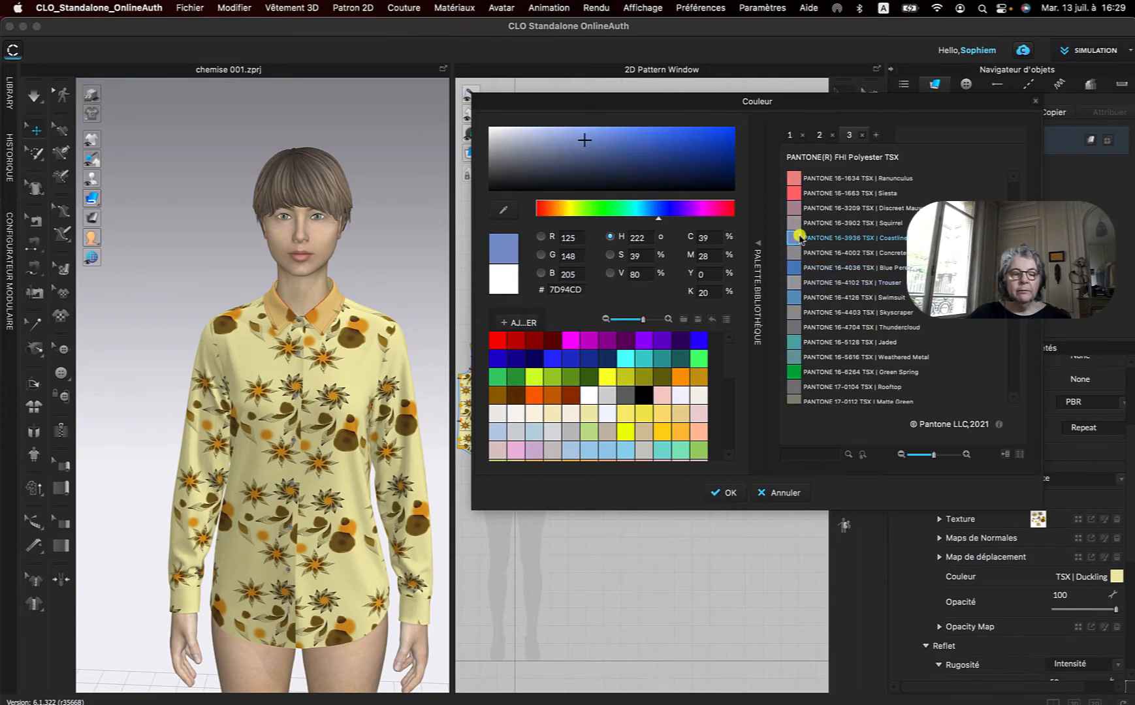
pyautogui.scroll(20, 798, 282)
pyautogui.click(795, 327)
pyautogui.click(794, 282)
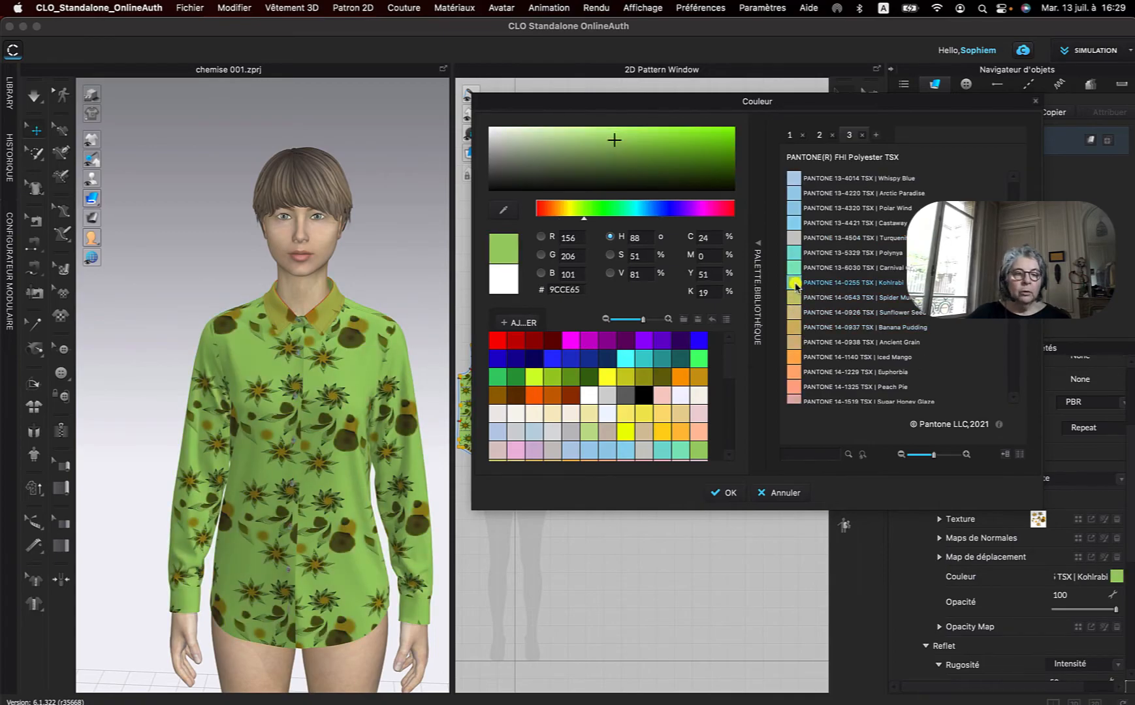
pyautogui.click(796, 223)
pyautogui.scroll(12, 810, 242)
pyautogui.click(794, 357)
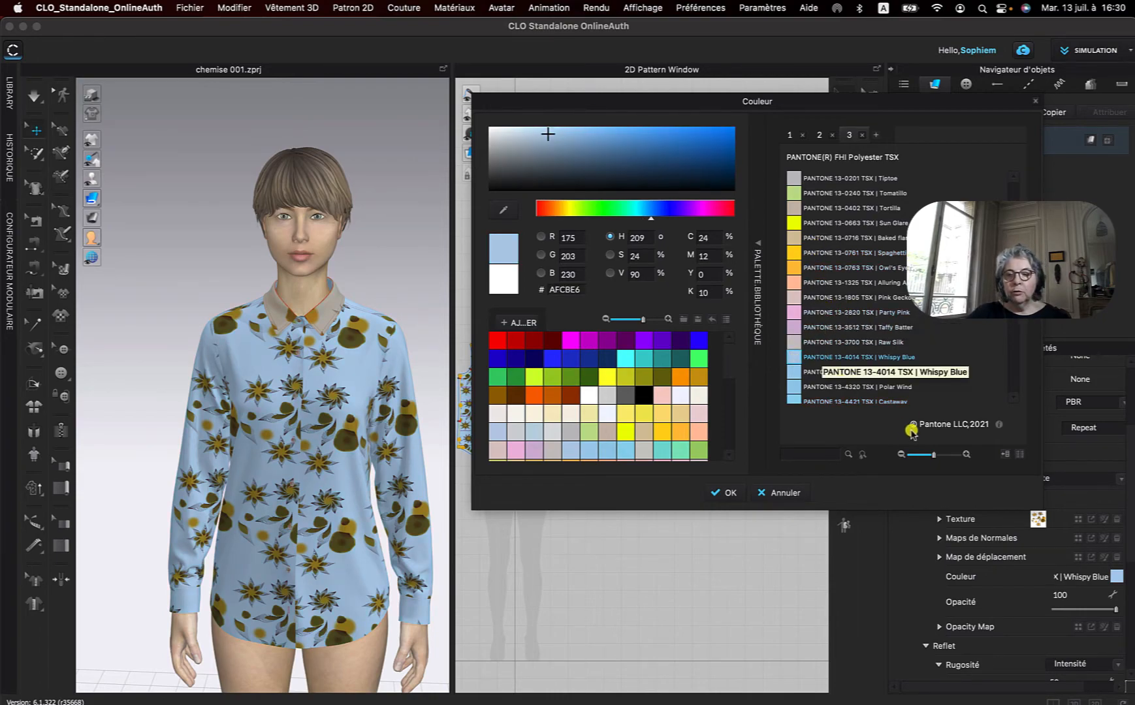
pyautogui.click(730, 493)
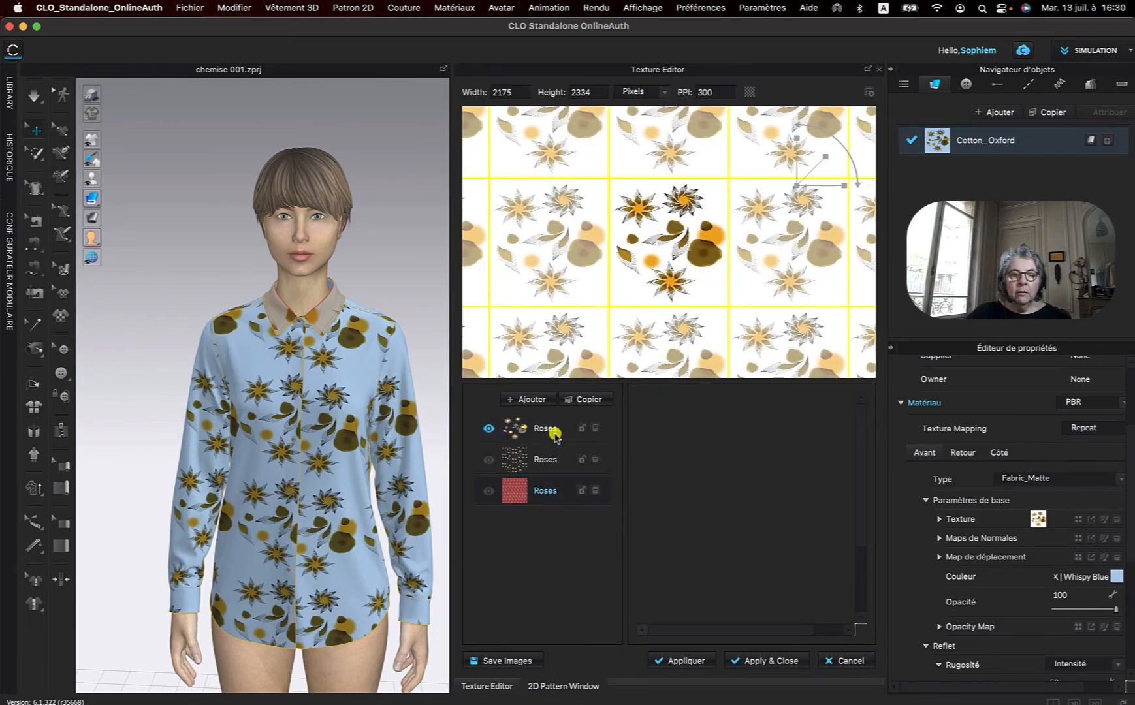
# Colour the motif layer with PANTONE 14-3921 TSX Lacecap Hydrangea, keeping the shirt in view
pyautogui.click(559, 428)
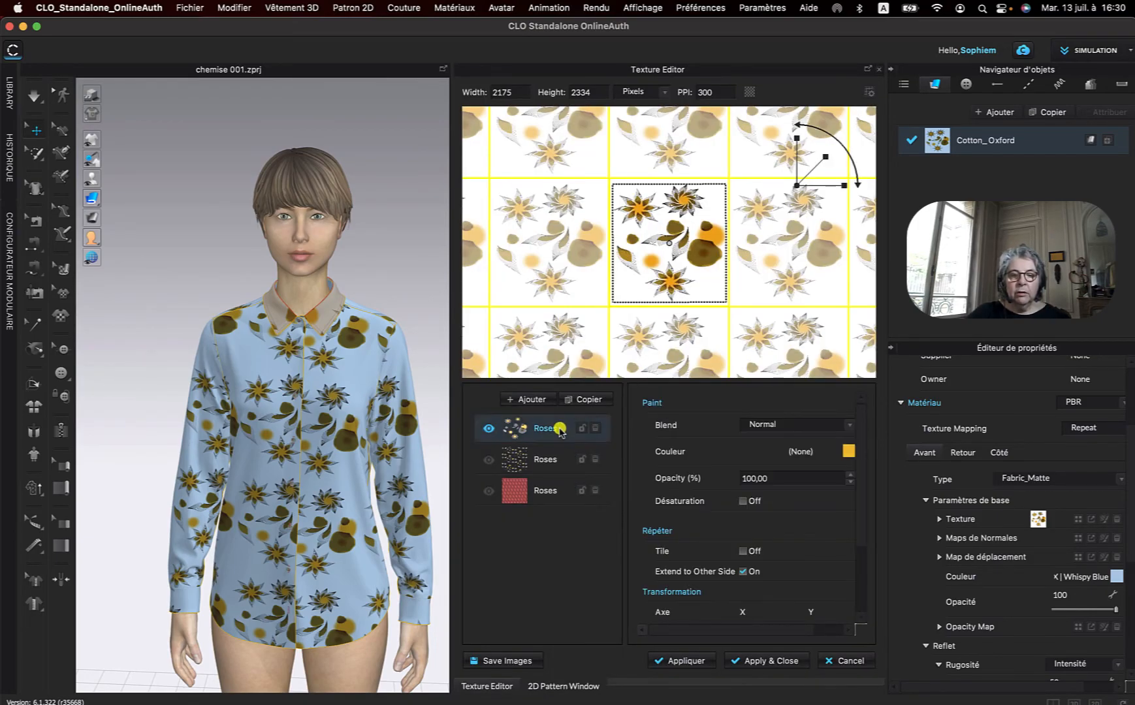
pyautogui.click(848, 451)
pyautogui.scroll(-10, 671, 302)
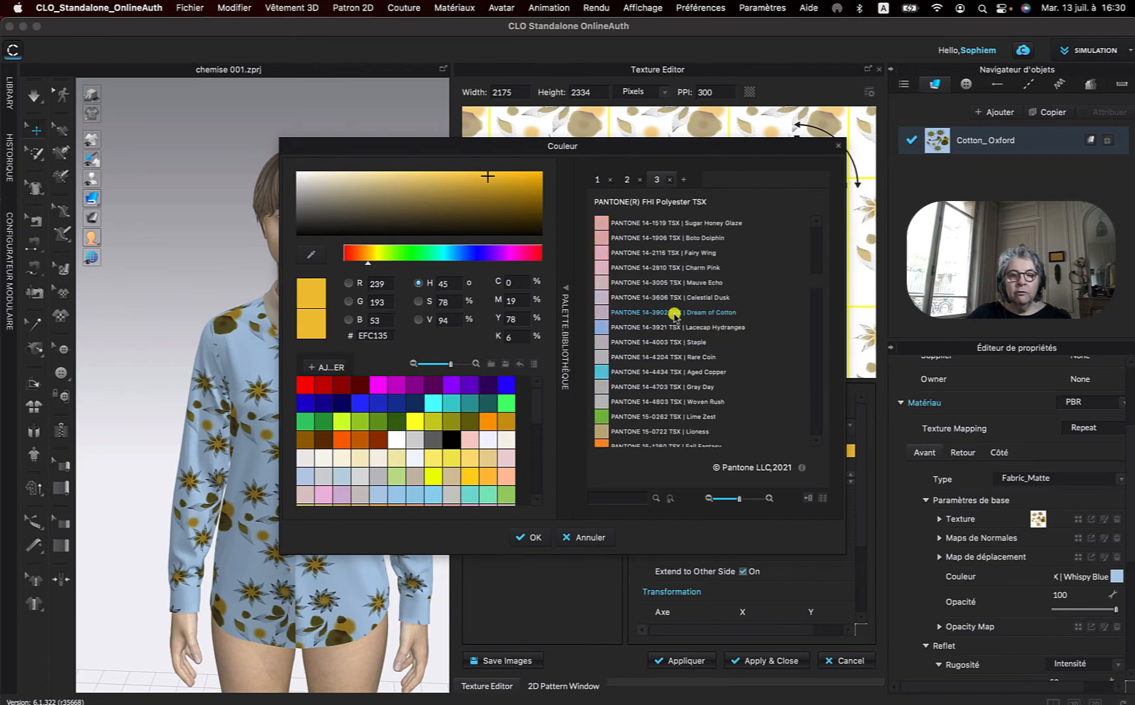
pyautogui.click(629, 327)
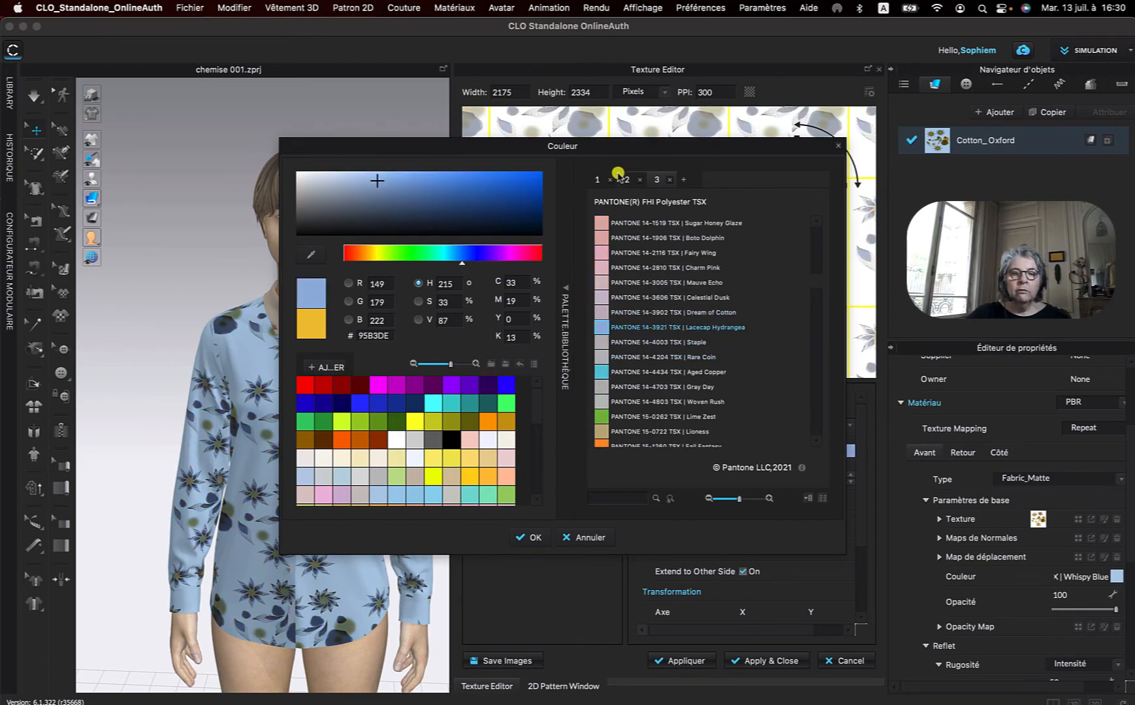
pyautogui.moveTo(608, 145); pyautogui.dragTo(830, 143)
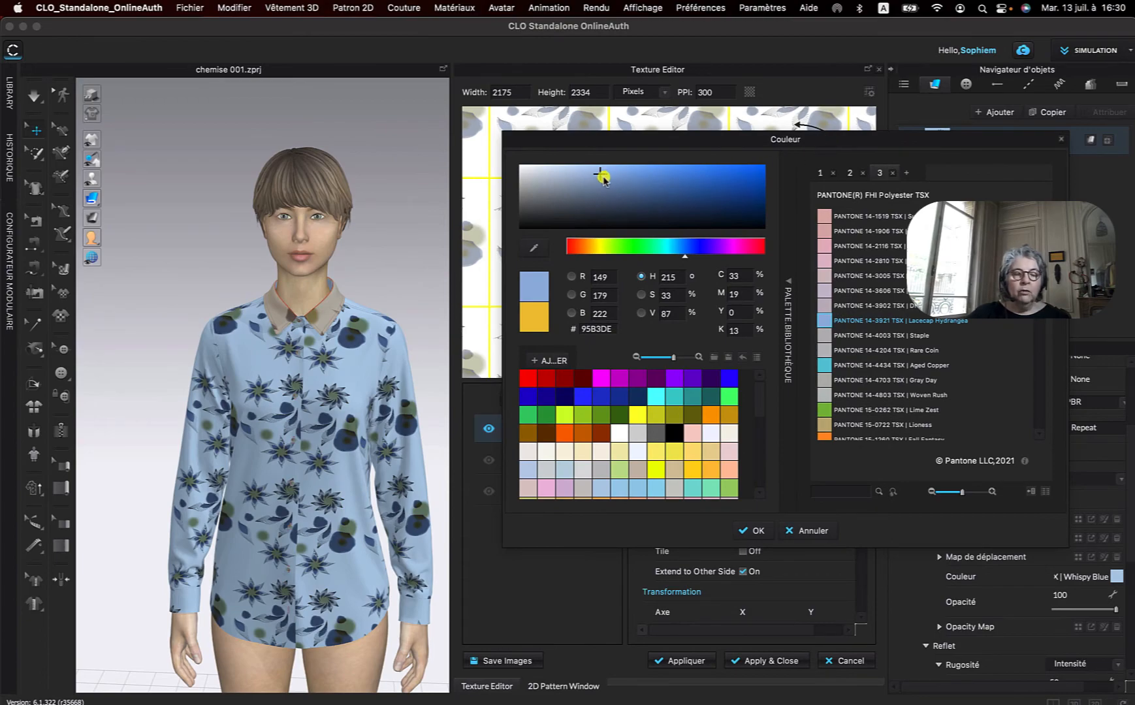
# Lighten the motif layer's colour to about #B6CAE5, then apply the texture and close the Texture Editor
pyautogui.click(622, 206)
pyautogui.moveTo(623, 205); pyautogui.dragTo(571, 174)
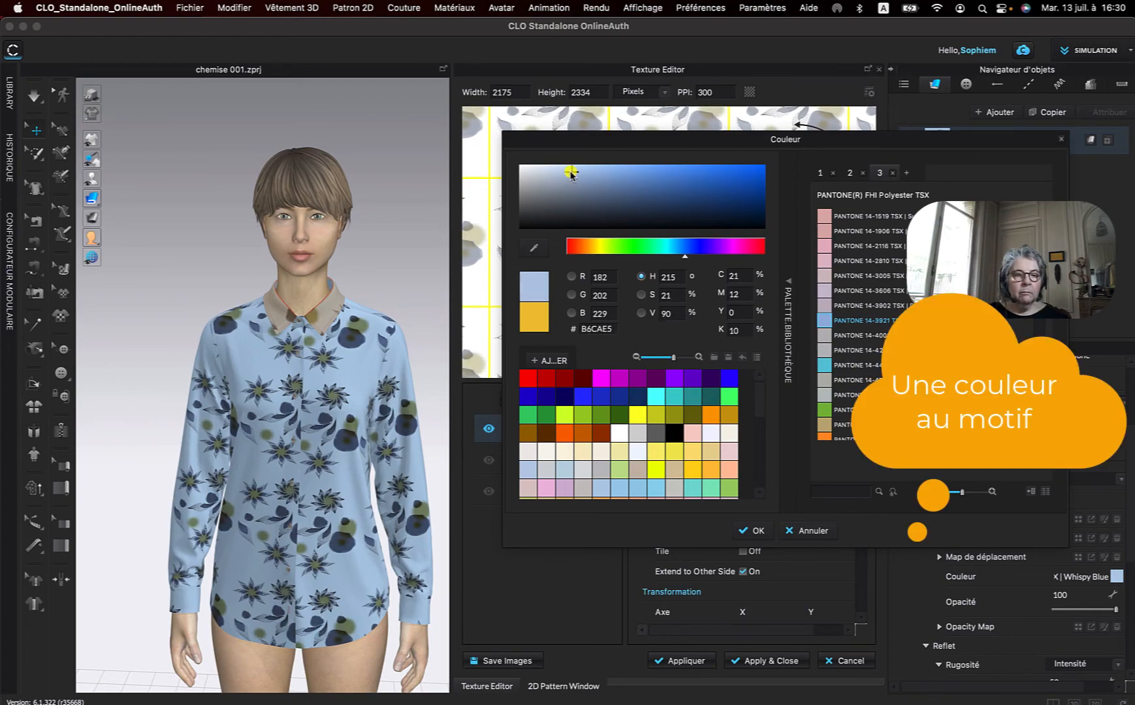
pyautogui.click(760, 530)
pyautogui.click(762, 662)
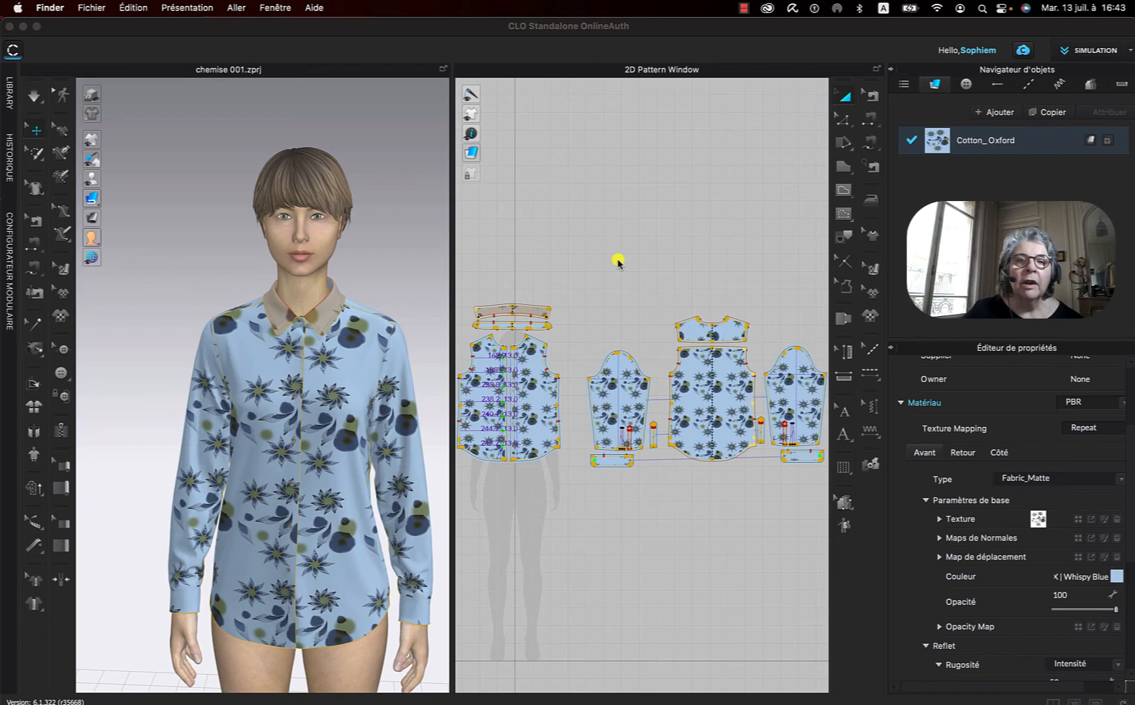